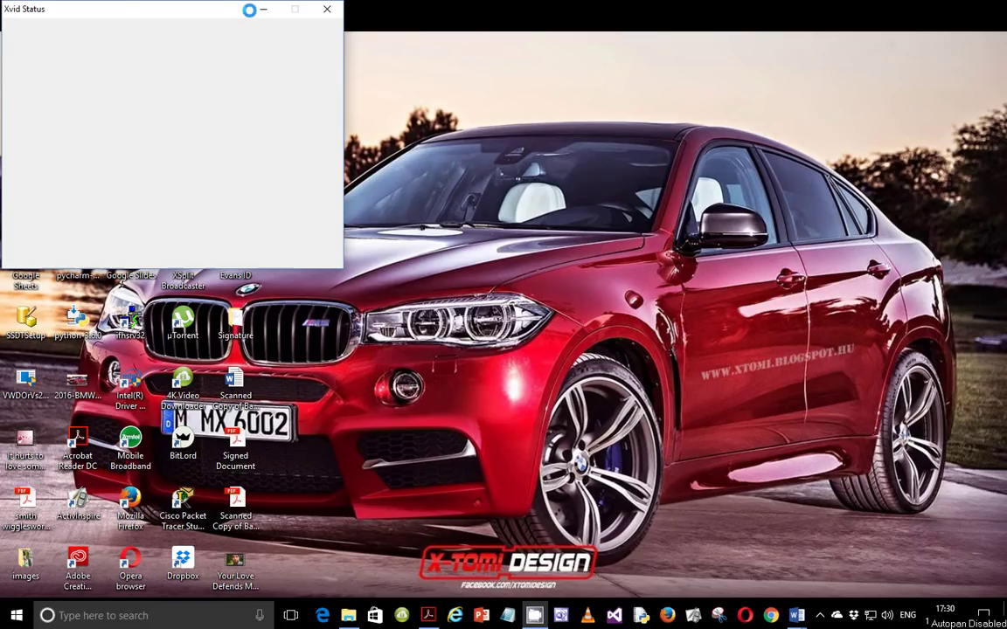
# Dismiss the Xvid Status window and open the J217NATIONALITIES CSV file from the Worked SFiles folder
pyautogui.click(327, 9)
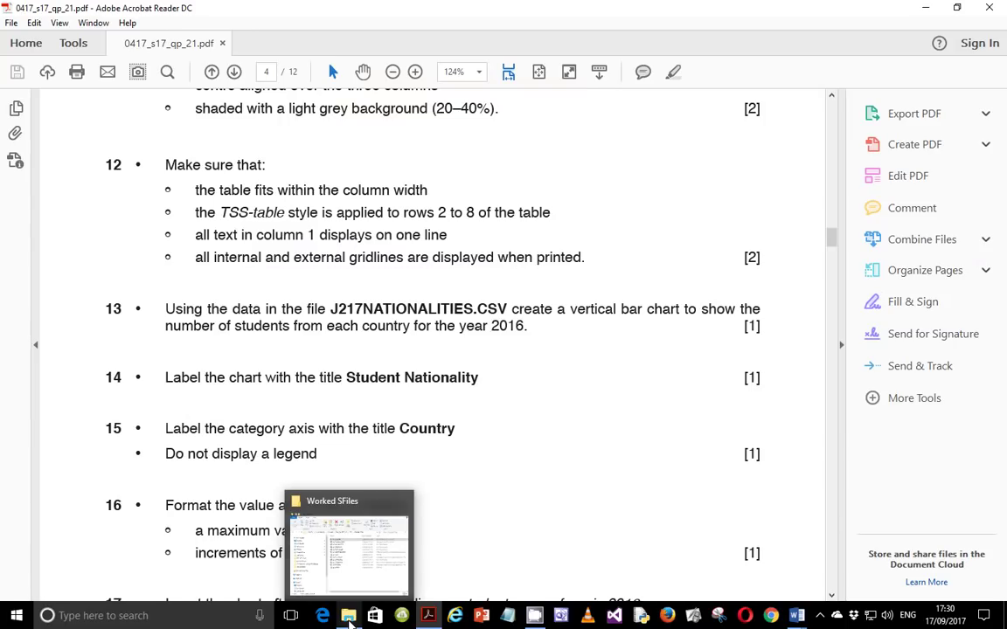
pyautogui.click(349, 617)
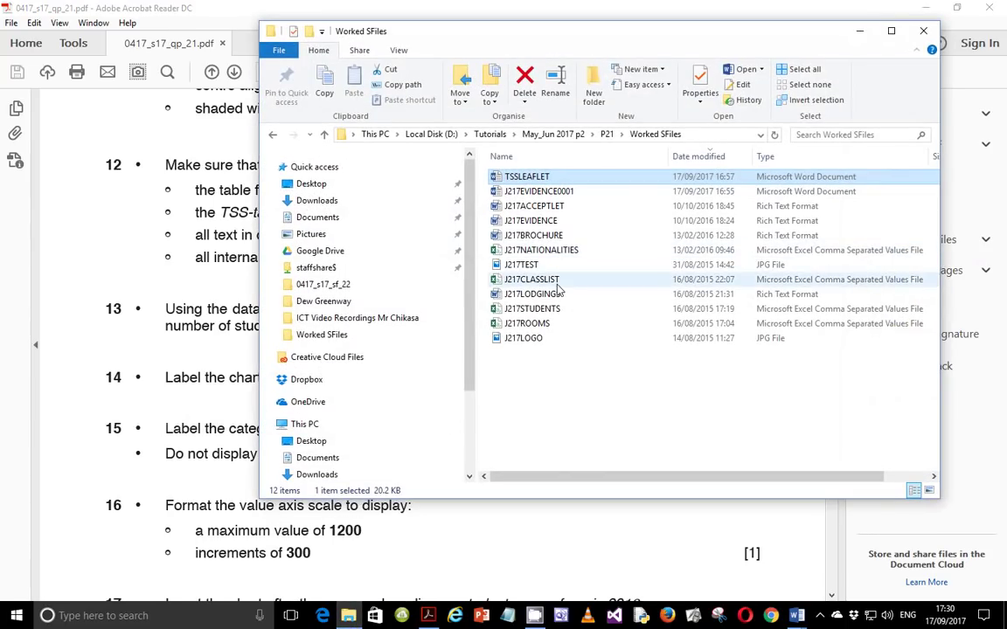
pyautogui.click(550, 251)
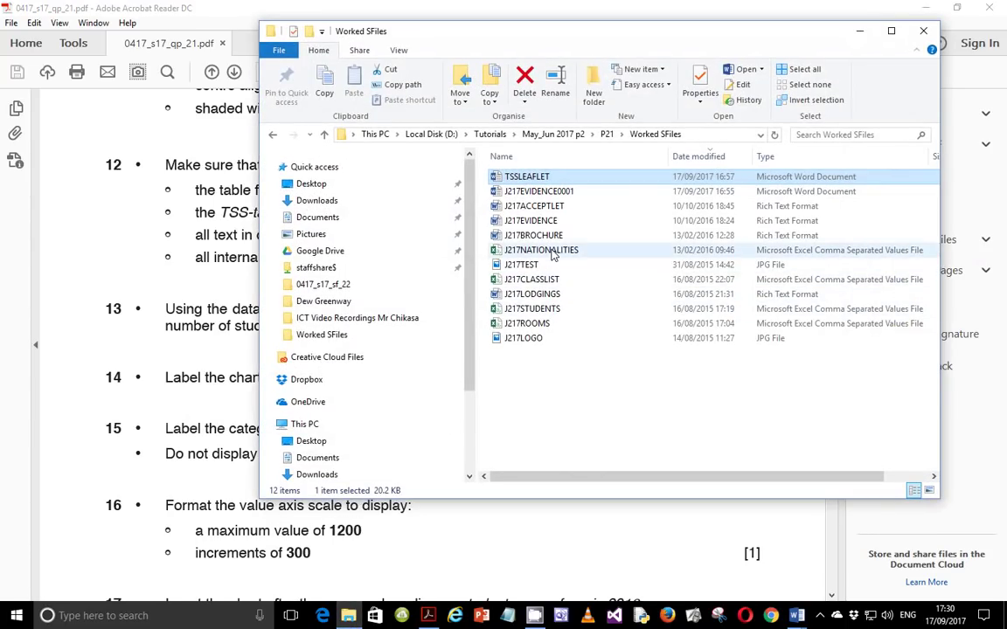
pyautogui.doubleClick(552, 253)
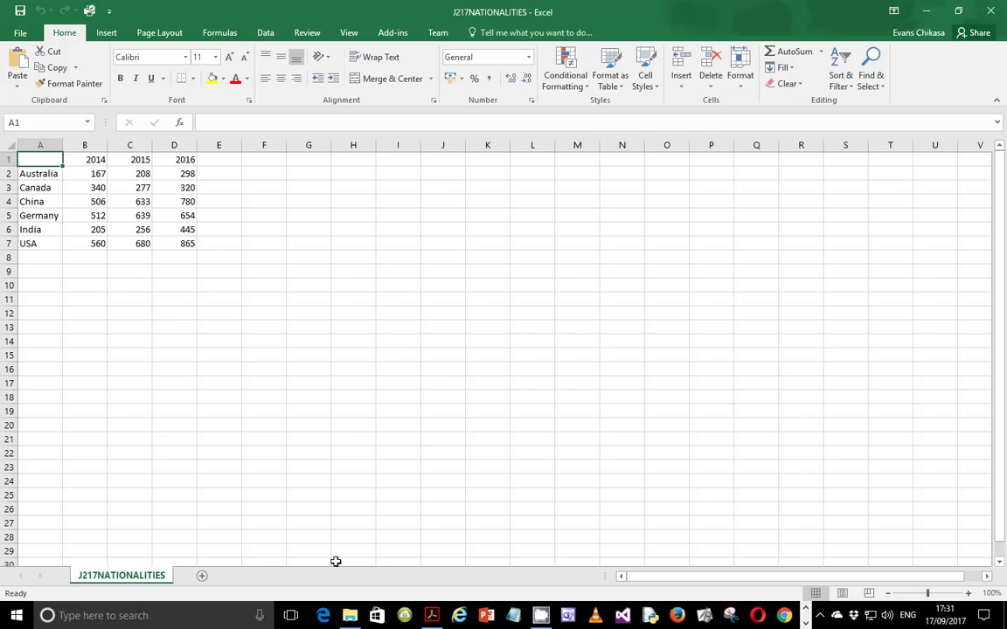
# Check question 13 in the exam paper PDF and enter the heading Country in cell A1 of the nationalities sheet
pyautogui.hotkey('alt', 'Tab')
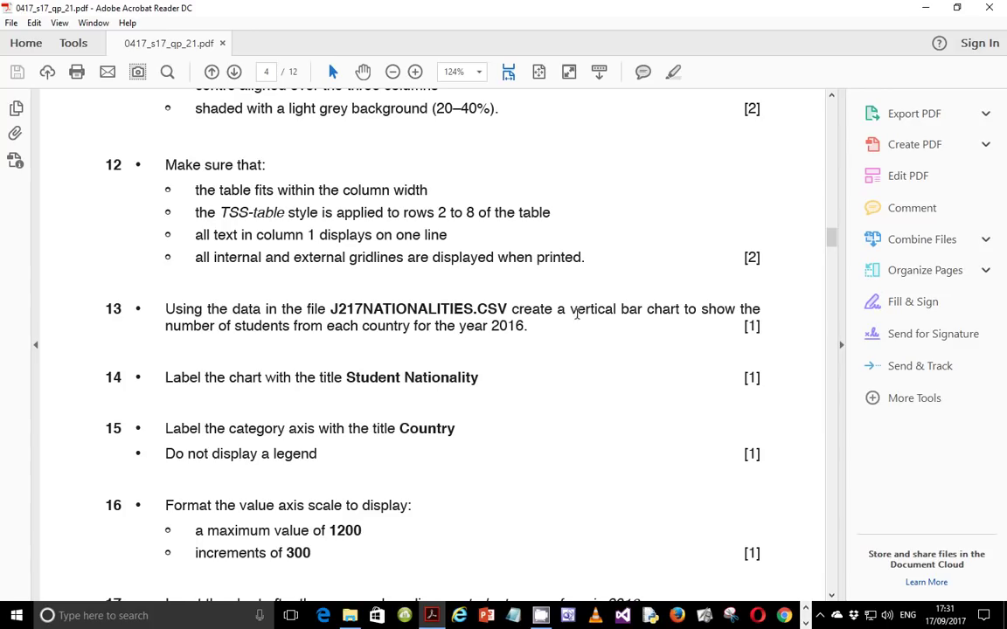
pyautogui.moveTo(234, 325); pyautogui.dragTo(444, 327)
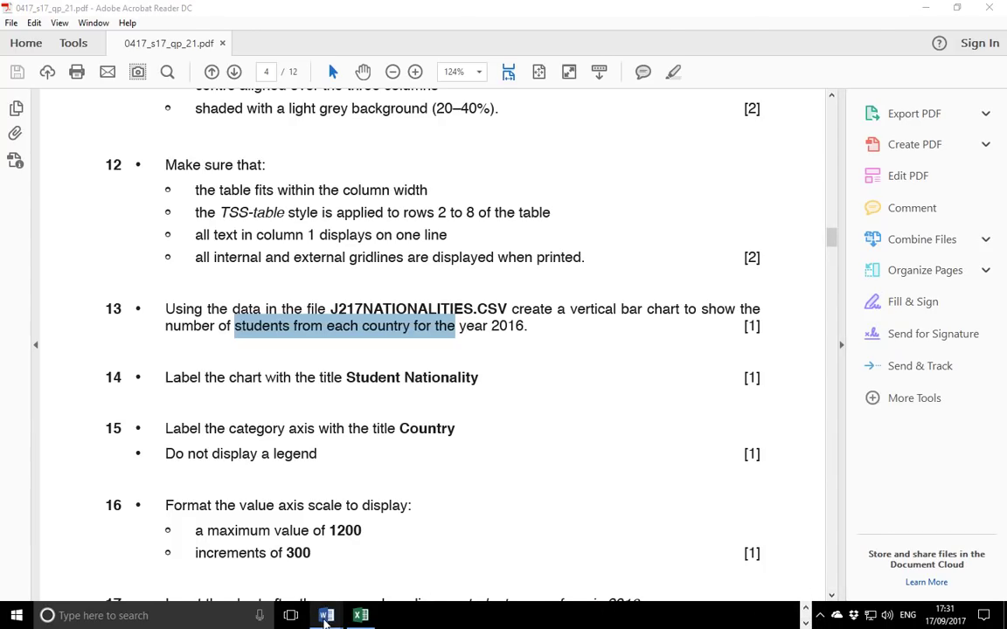
pyautogui.click(360, 616)
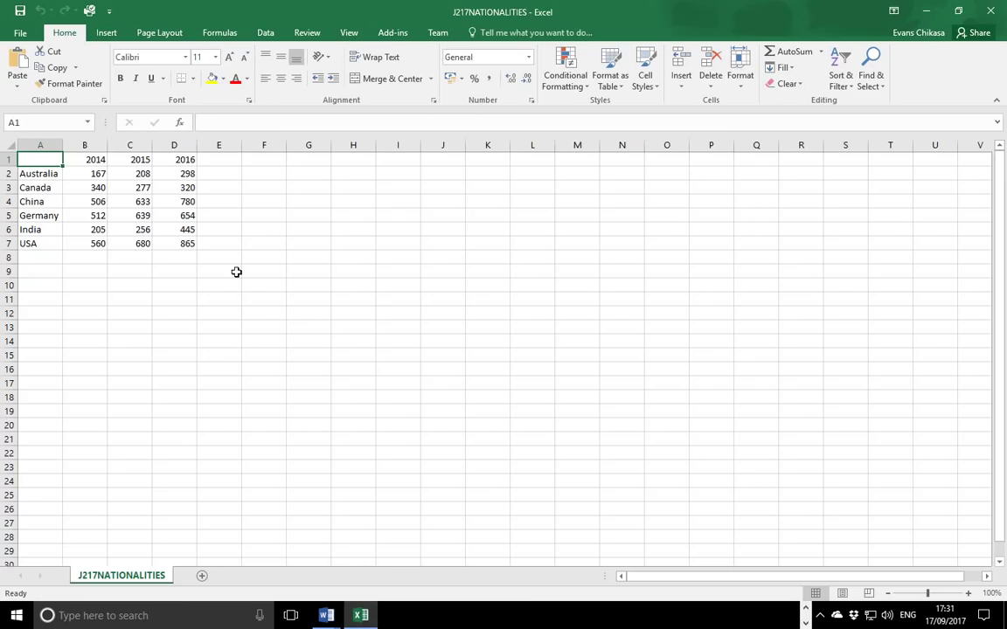
pyautogui.moveTo(40, 158); pyautogui.dragTo(43, 239)
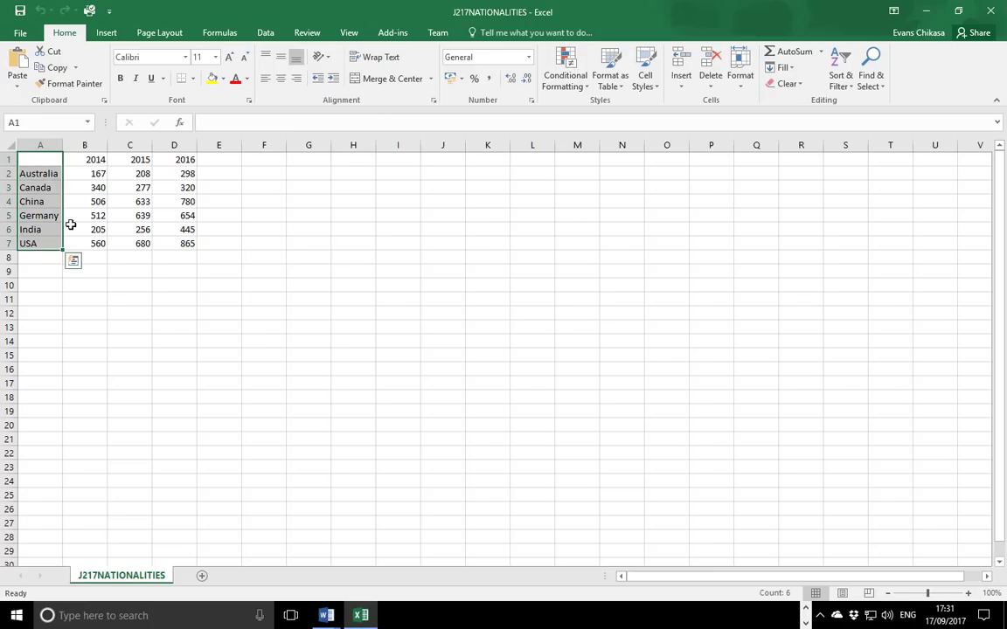
pyautogui.keyDown('ctrl'); pyautogui.moveTo(189, 160); pyautogui.dragTo(188, 238); pyautogui.keyUp('ctrl')
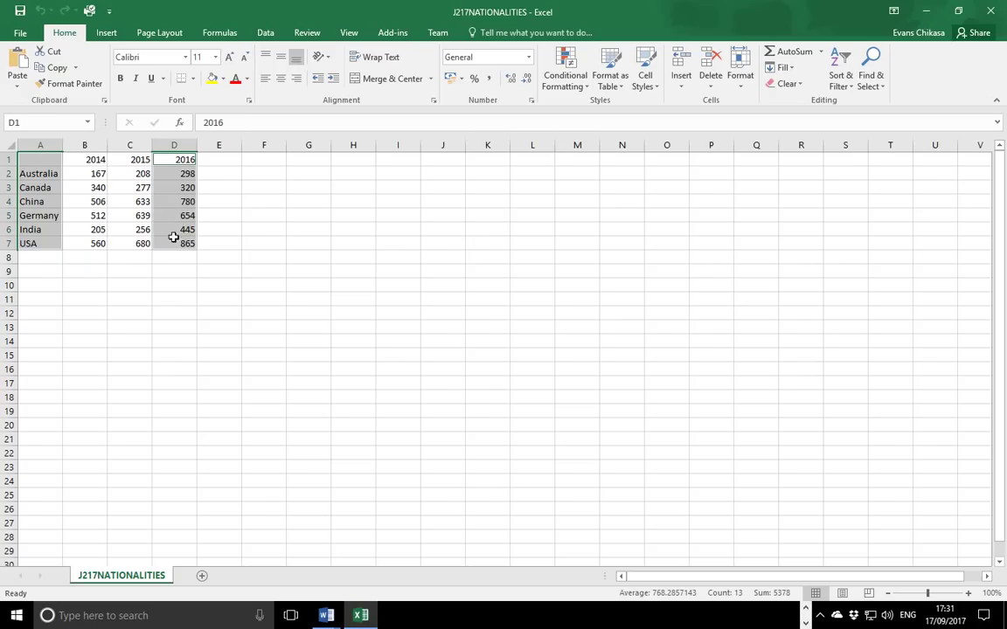
pyautogui.click(46, 164)
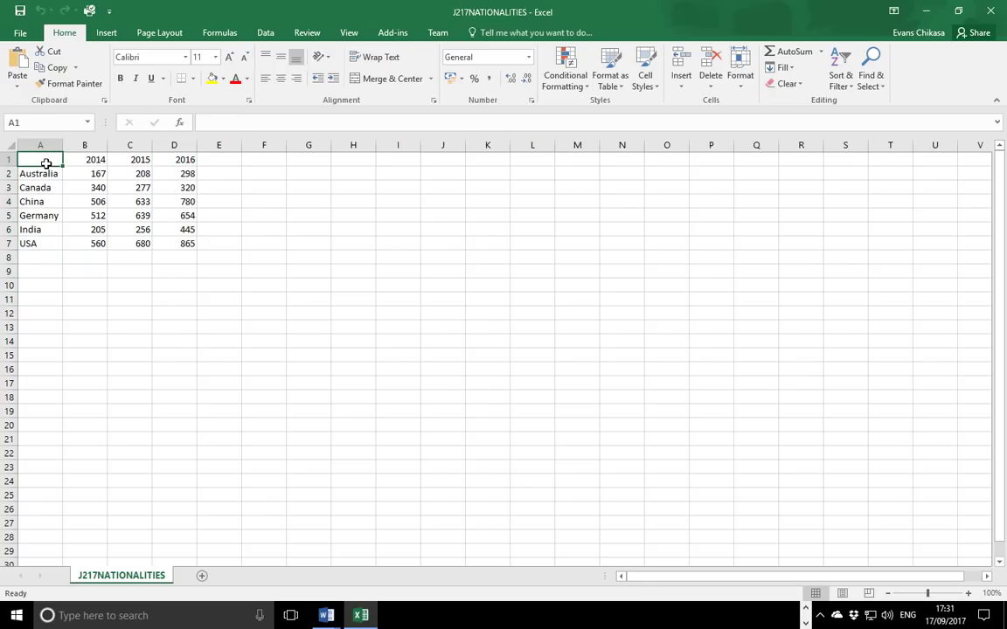
pyautogui.write('Country')
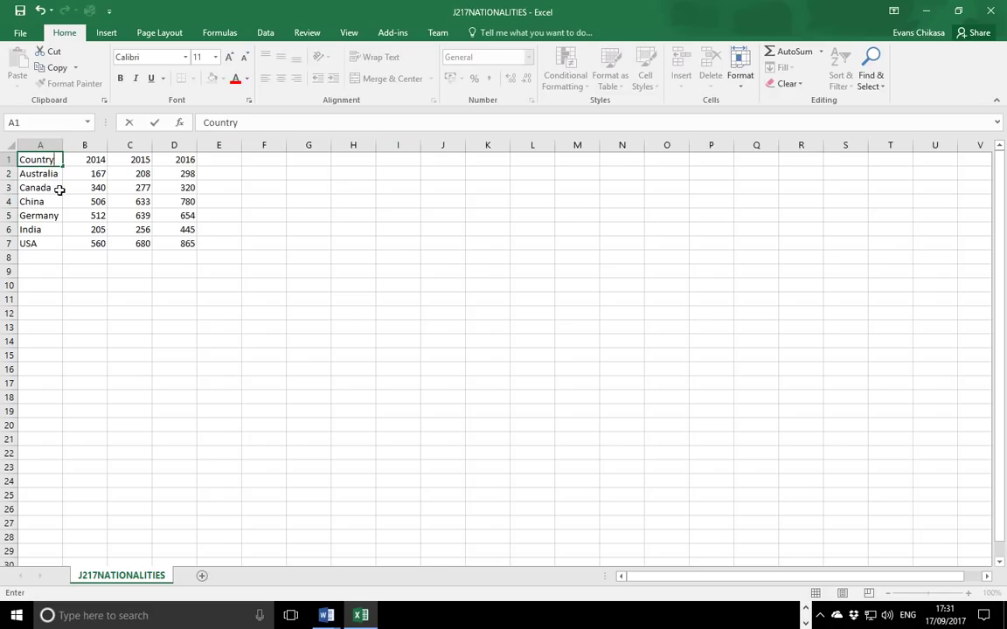
pyautogui.click(54, 187)
# Insert a 2-D clustered column chart from the Country and 2016 columns, A1:A7 and D1:D7
pyautogui.moveTo(41, 162); pyautogui.dragTo(52, 236)
pyautogui.moveTo(182, 160); pyautogui.dragTo(186, 247)
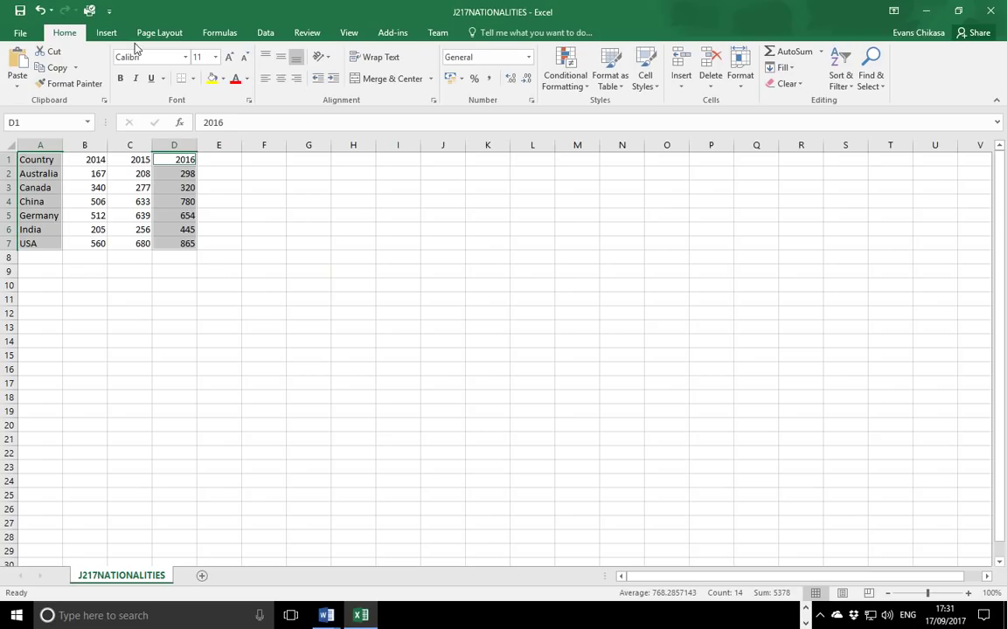
pyautogui.click(107, 33)
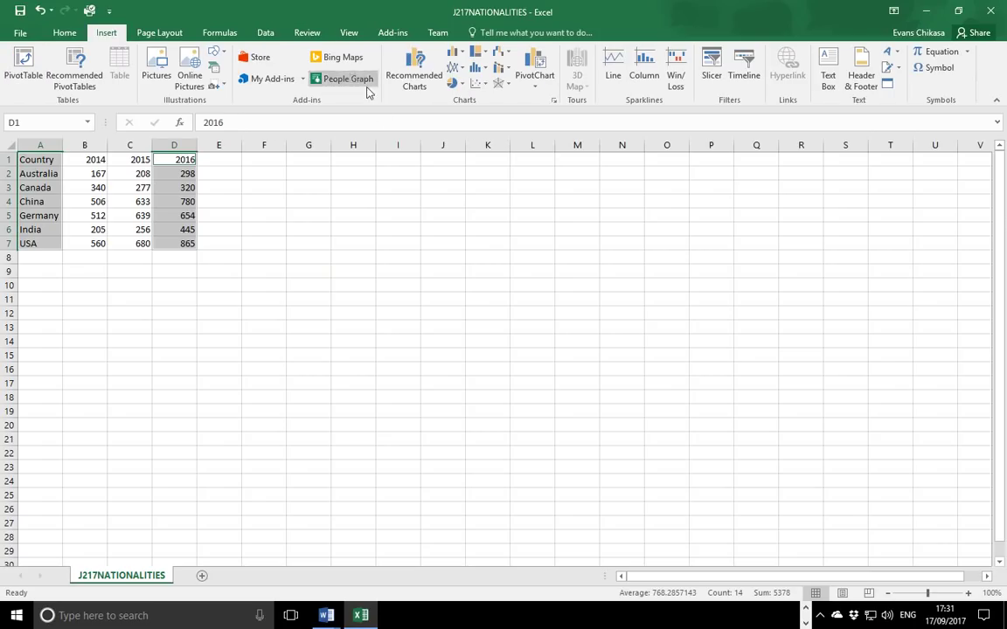
pyautogui.click(466, 52)
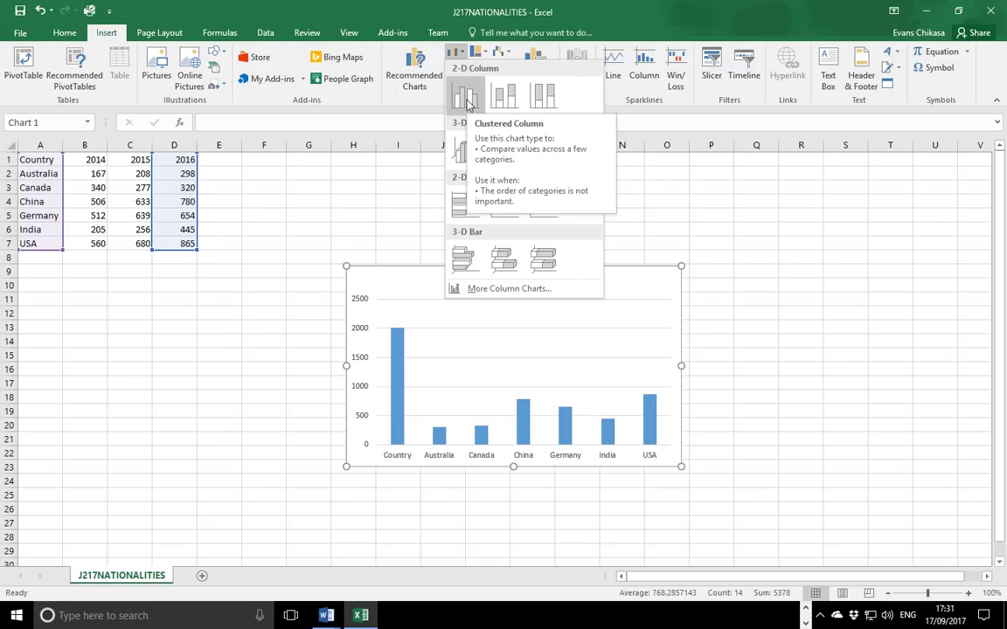
pyautogui.click(466, 101)
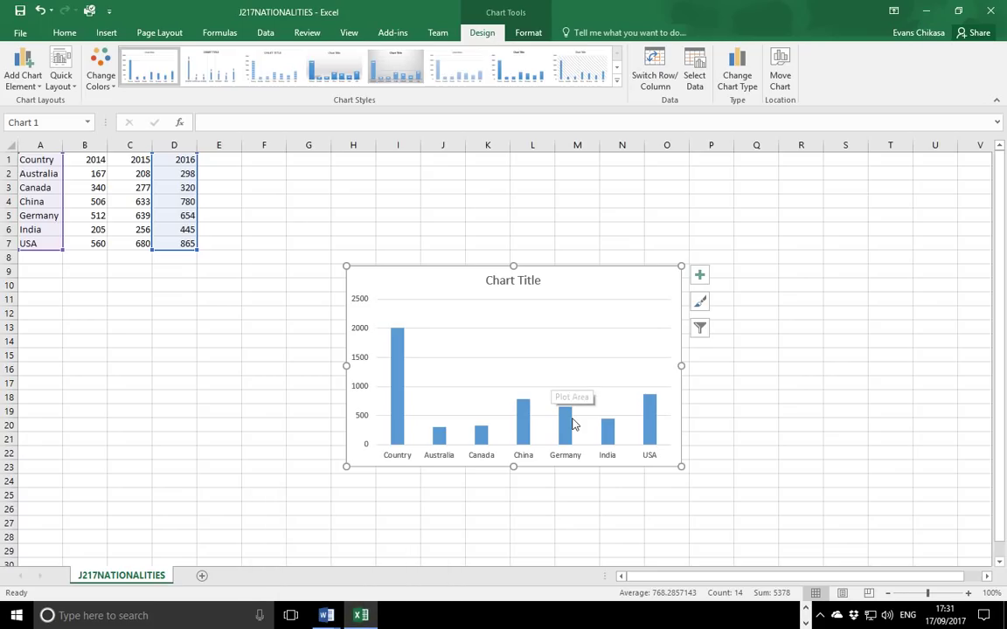
pyautogui.moveTo(613, 442)
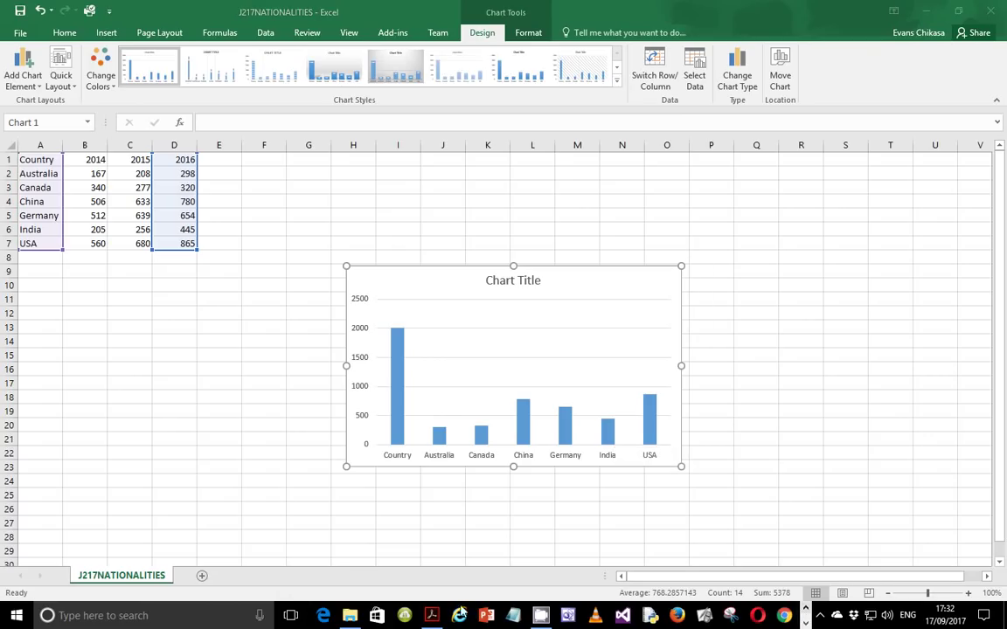
# Check question 14 in the exam paper PDF and change the chart title in Excel to Student Nationality
pyautogui.click(432, 612)
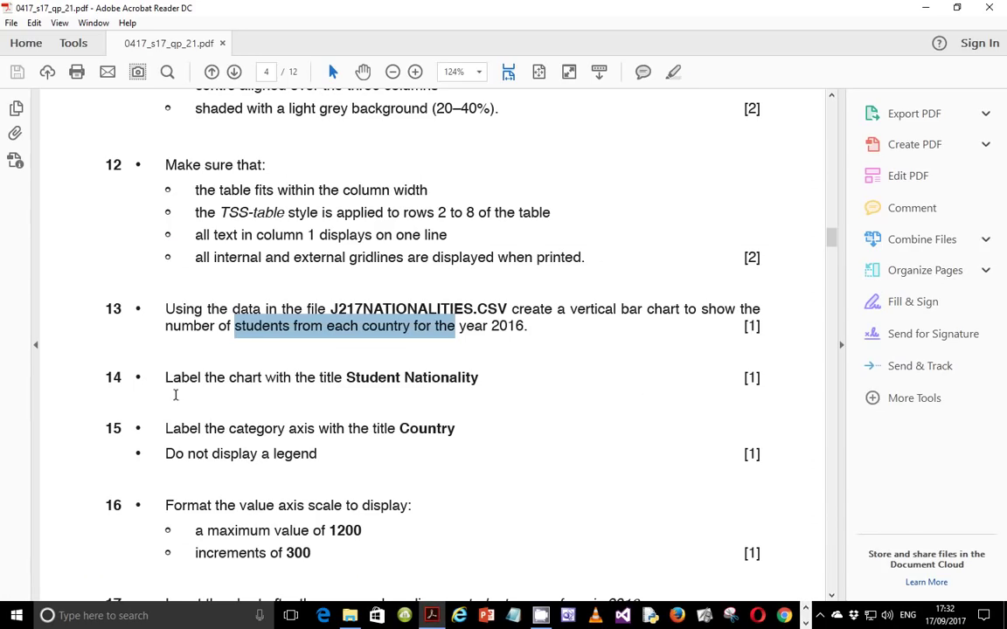
pyautogui.click(213, 398)
pyautogui.moveTo(166, 378); pyautogui.dragTo(414, 387)
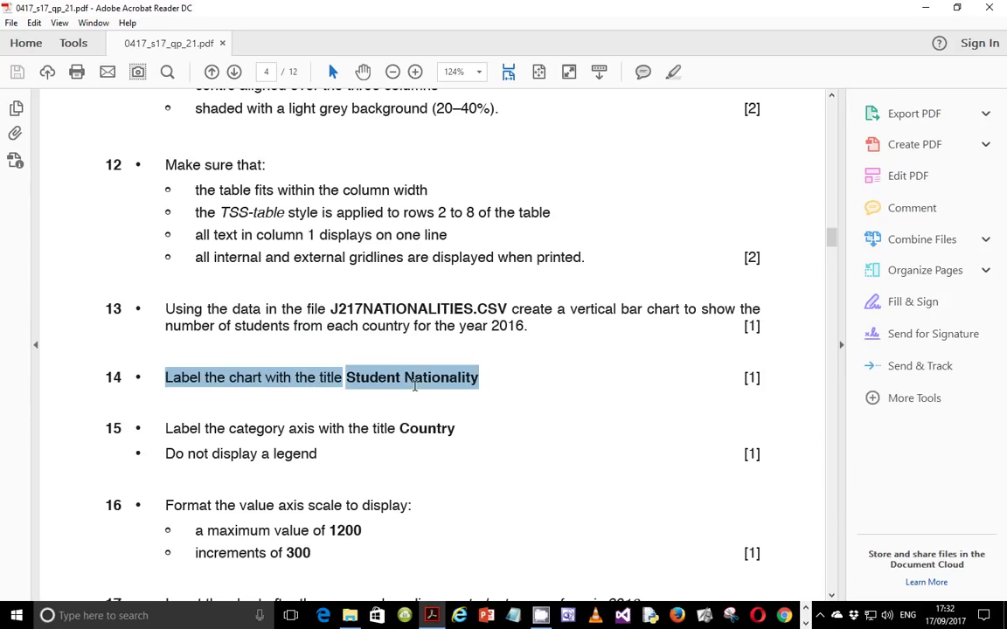
pyautogui.click(214, 406)
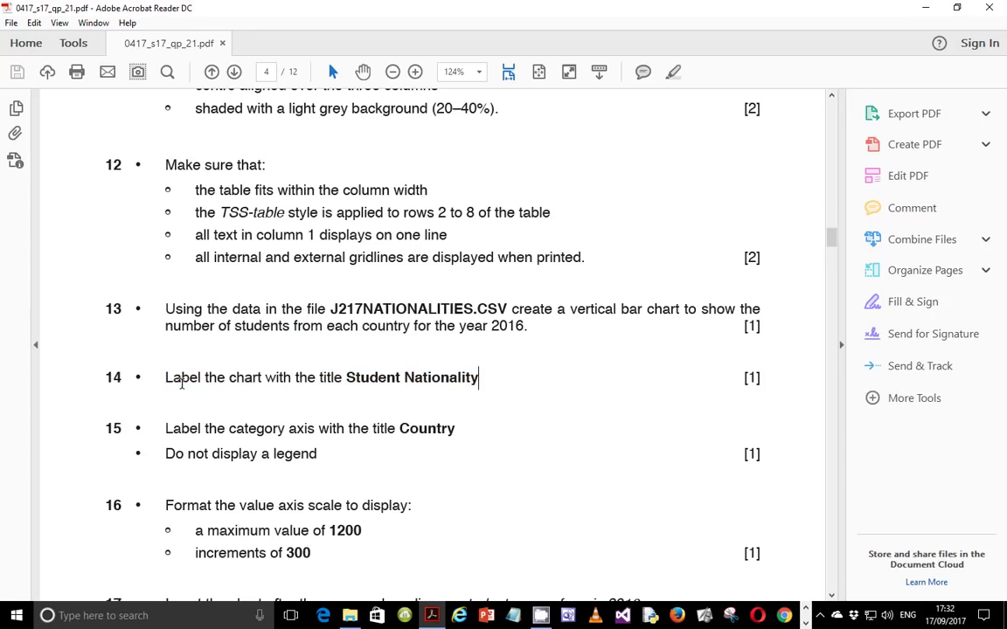
pyautogui.moveTo(166, 377); pyautogui.dragTo(288, 381)
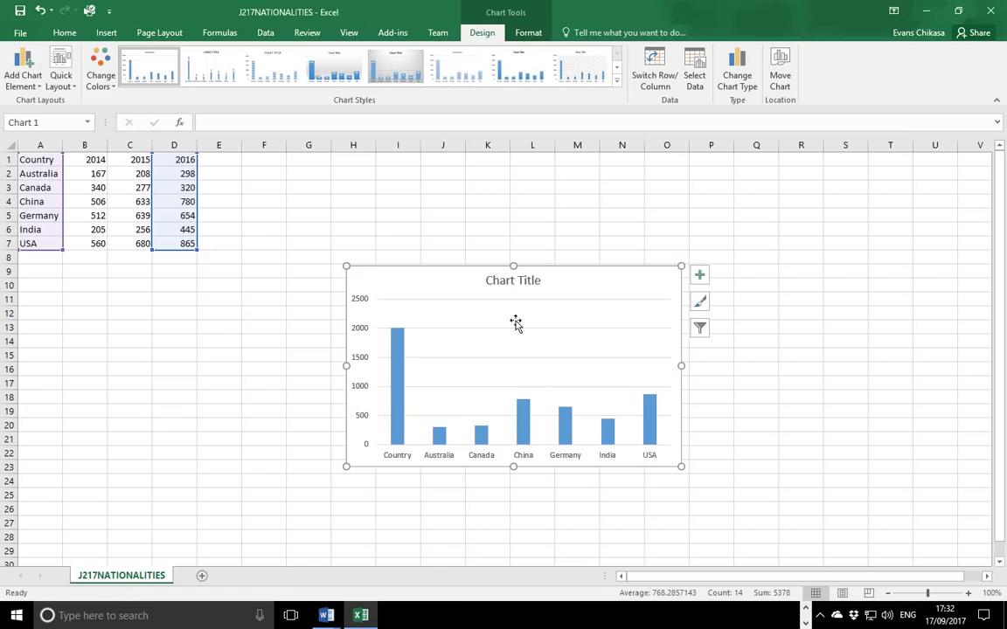
pyautogui.doubleClick(513, 281)
pyautogui.tripleClick(515, 281)
pyautogui.write('S')
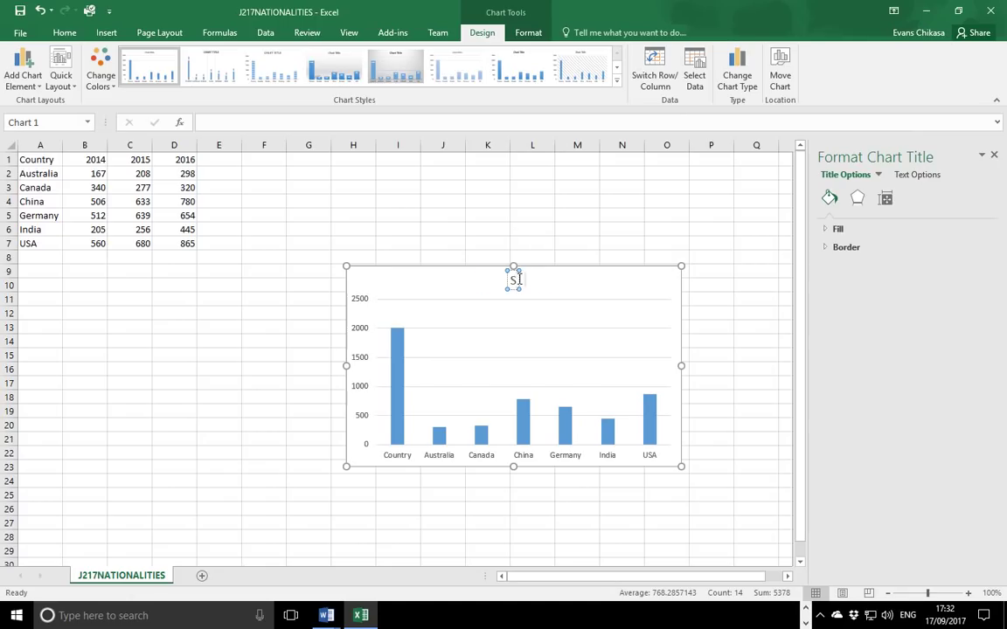
pyautogui.write('tudent Nationality')
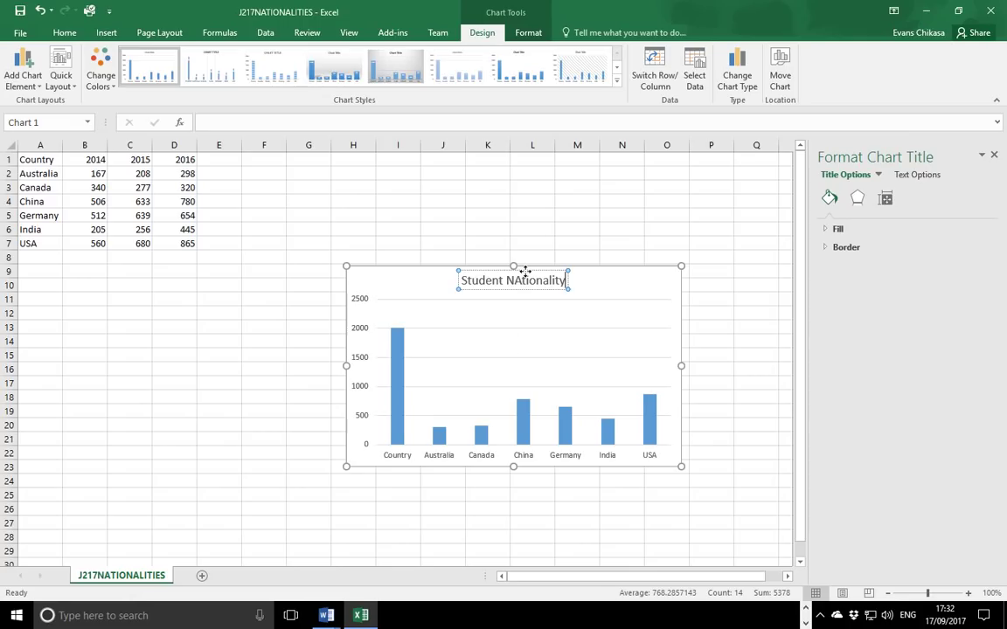
pyautogui.click(523, 279)
pyautogui.press('BackSpace')
pyautogui.write('a')
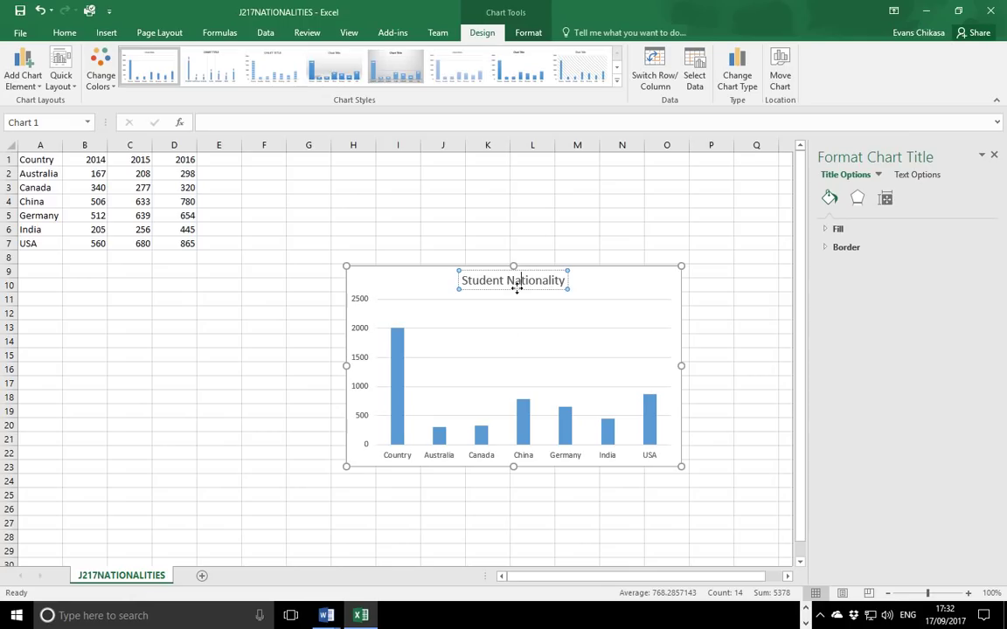
pyautogui.click(654, 365)
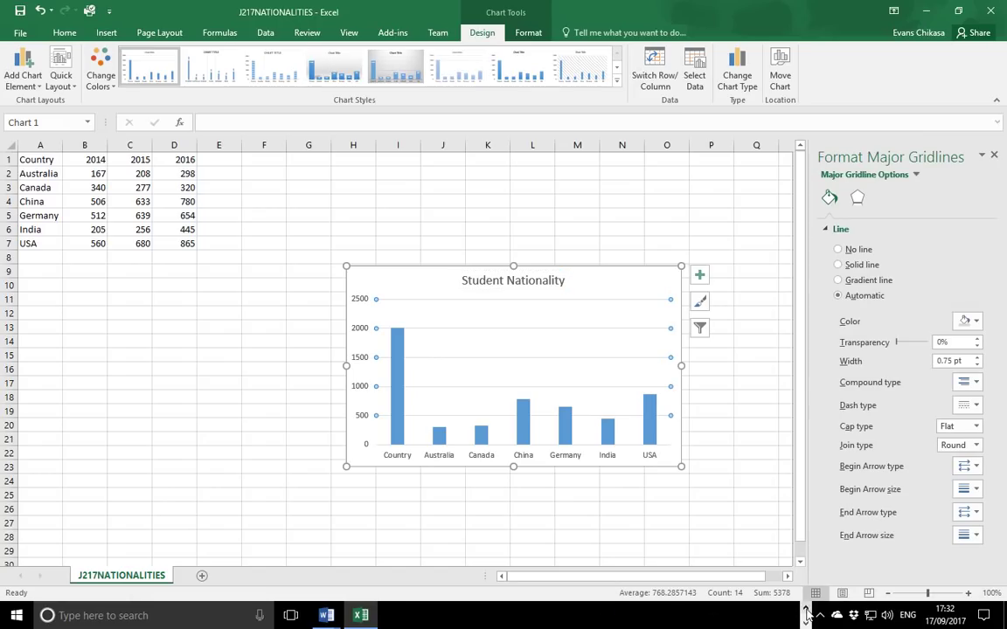
# Check question 15 in the exam paper PDF and add axis titles to the Student Nationality chart in Excel
pyautogui.click(689, 620)
pyautogui.moveTo(434, 619)
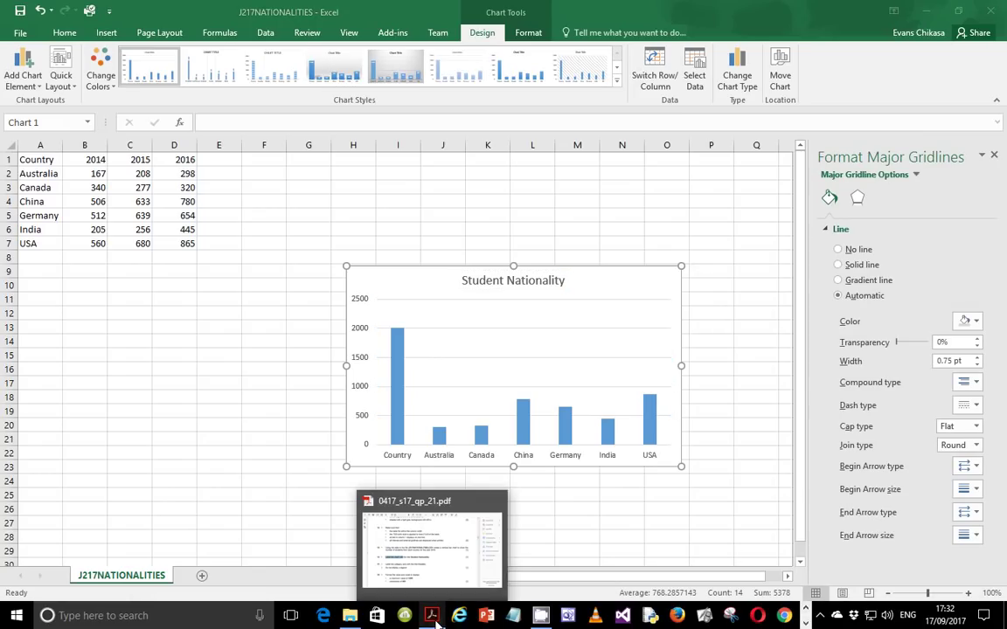
pyautogui.click(395, 497)
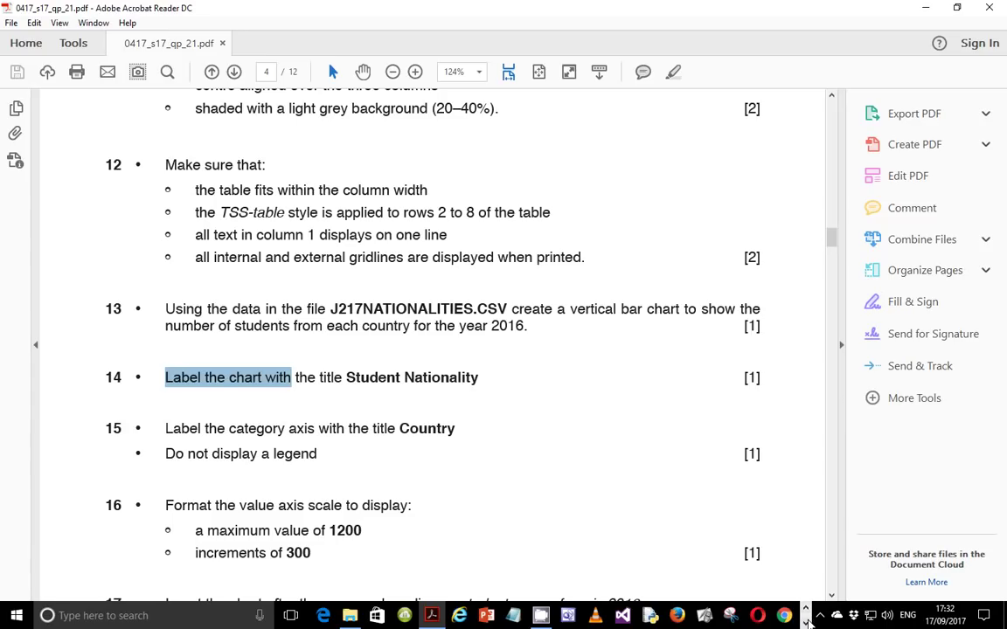
pyautogui.click(360, 615)
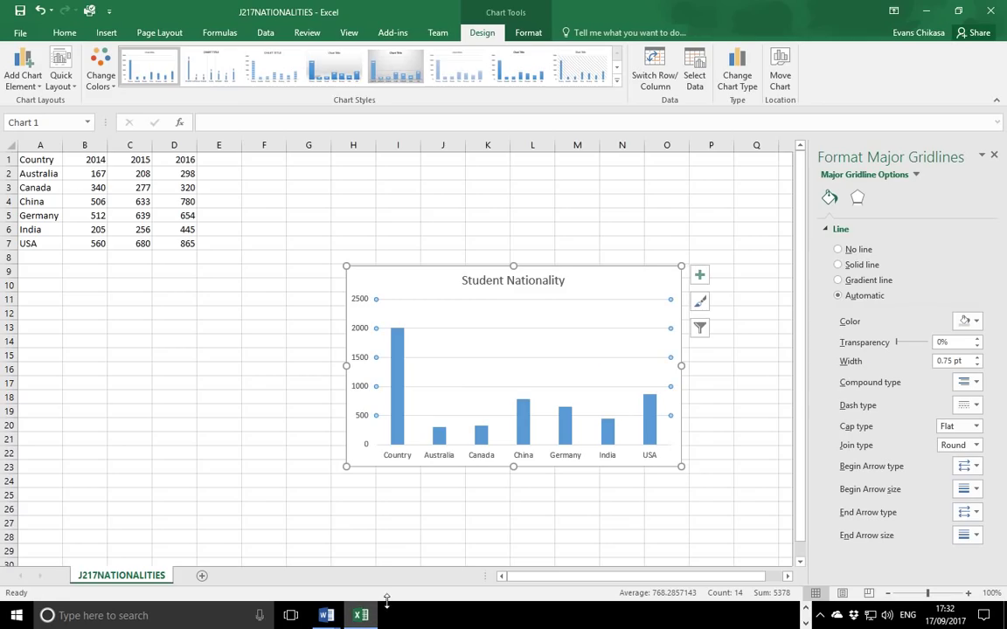
pyautogui.click(698, 278)
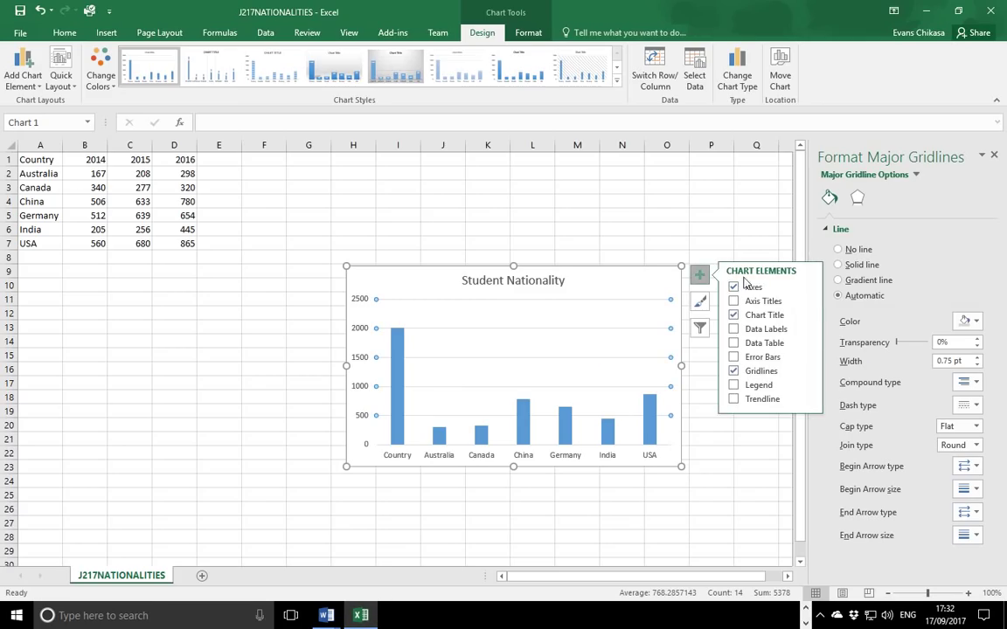
pyautogui.click(773, 302)
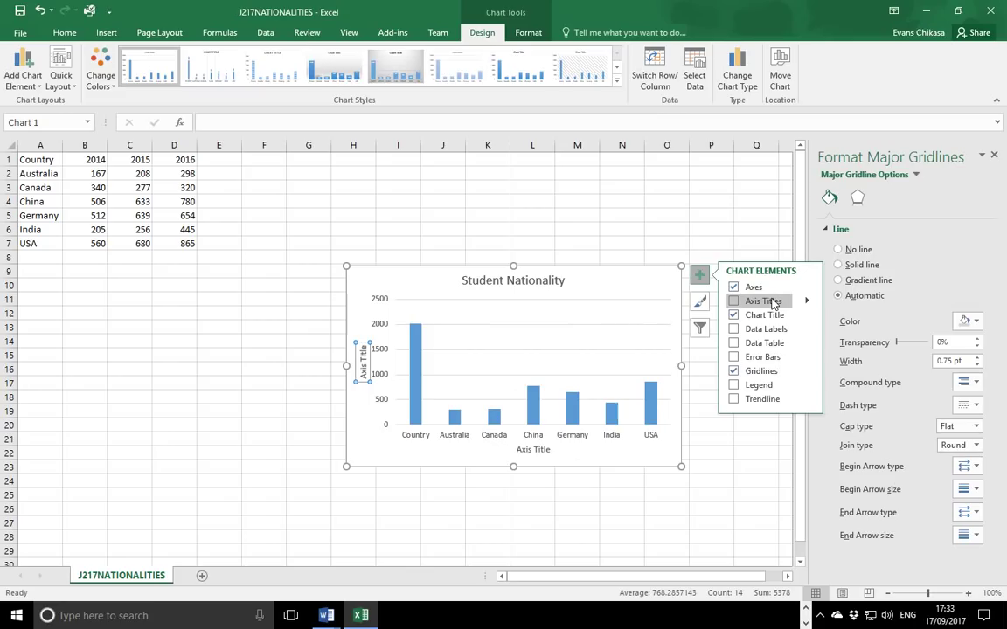
pyautogui.click(773, 302)
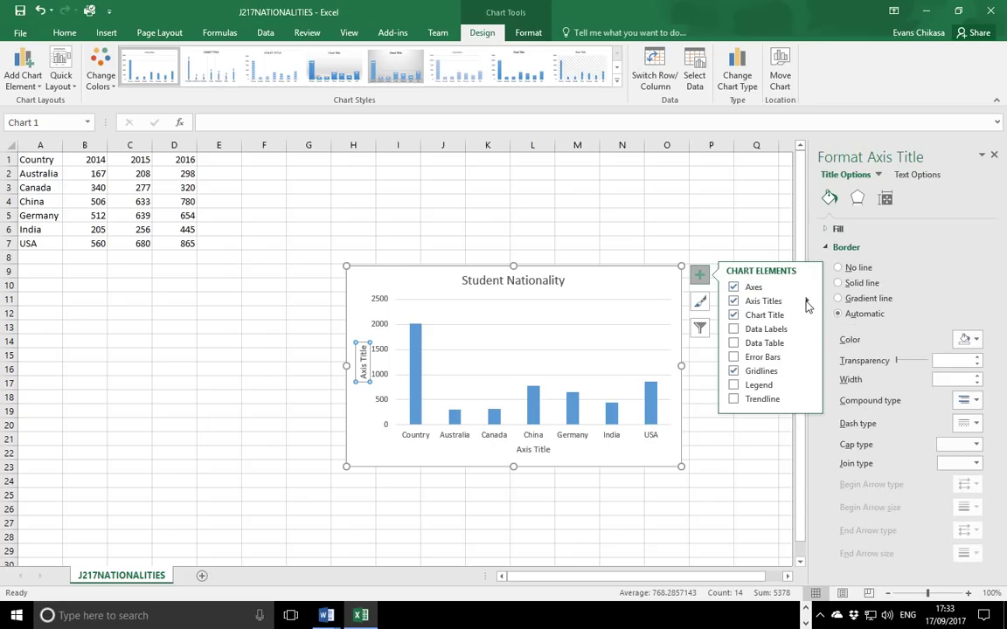
# Set the chart's horizontal category axis title to Country
pyautogui.click(531, 449)
pyautogui.tripleClick(532, 449)
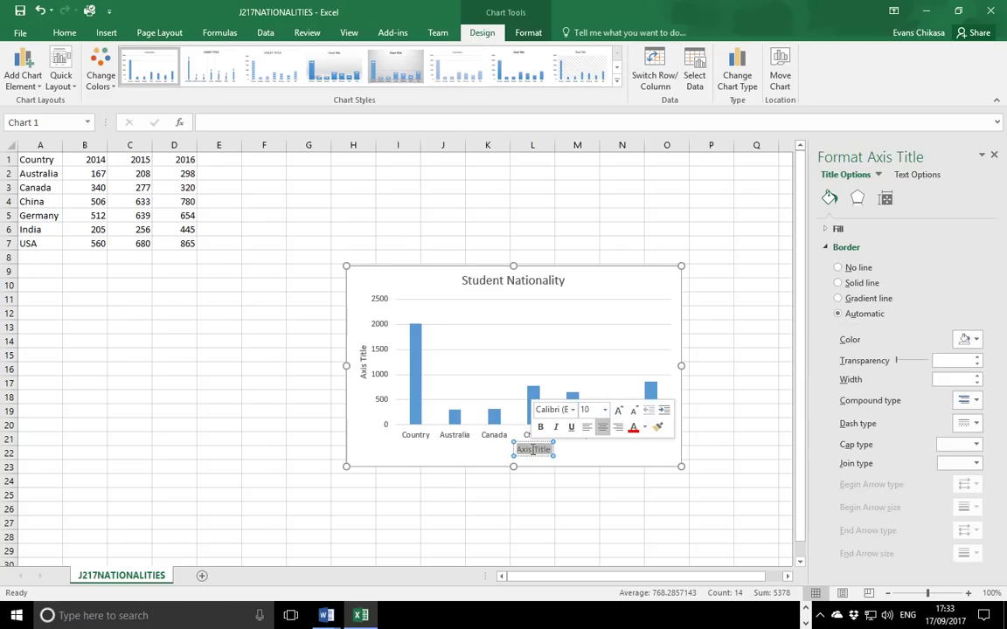
pyautogui.write('COuntry')
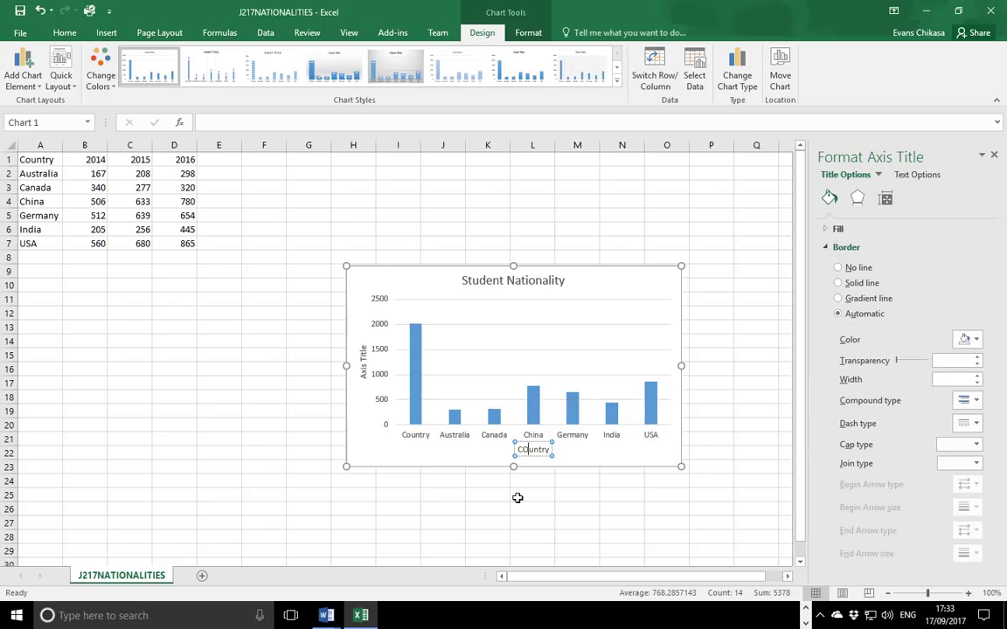
pyautogui.press('Left')
pyautogui.press('Left')
pyautogui.press('Left')
pyautogui.press('Left')
pyautogui.press('Left')
pyautogui.press('BackSpace')
pyautogui.write('o')
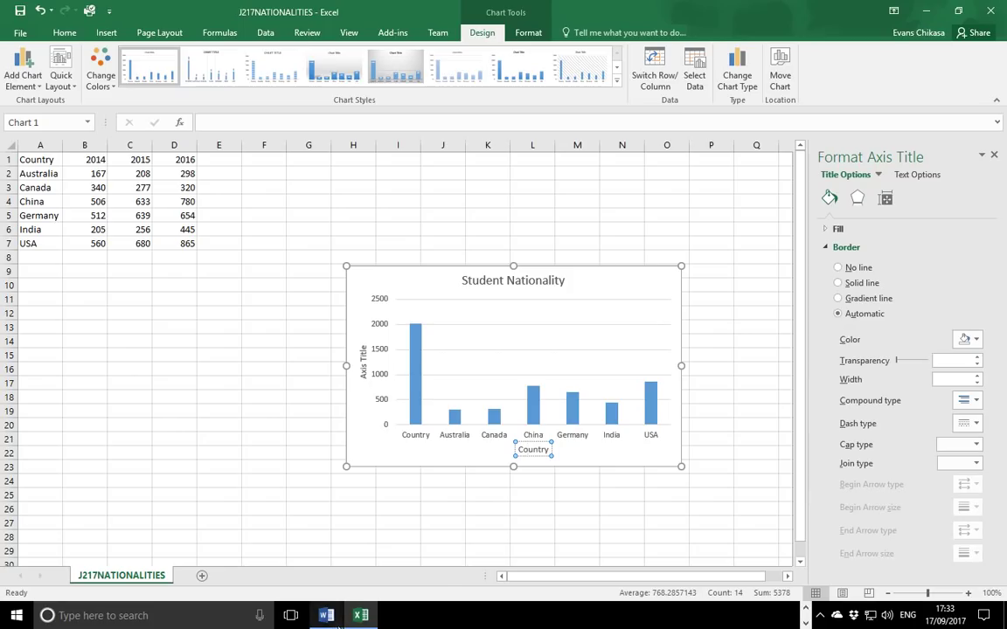
pyautogui.moveTo(358, 614)
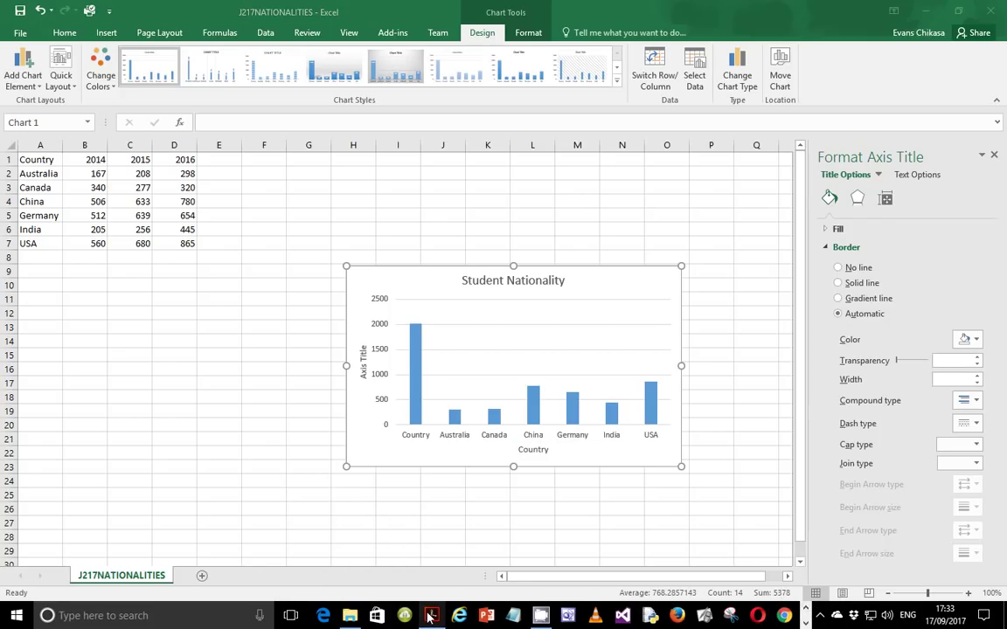
pyautogui.moveTo(431, 615)
pyautogui.moveTo(434, 556)
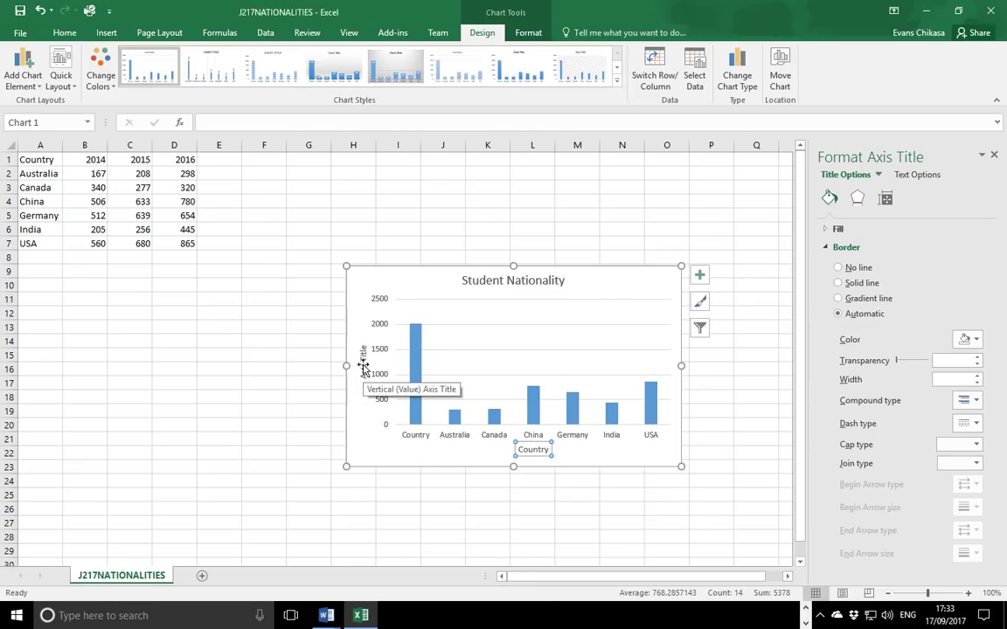
# Set the chart's vertical value axis title to Number
pyautogui.click(364, 371)
pyautogui.click(364, 367)
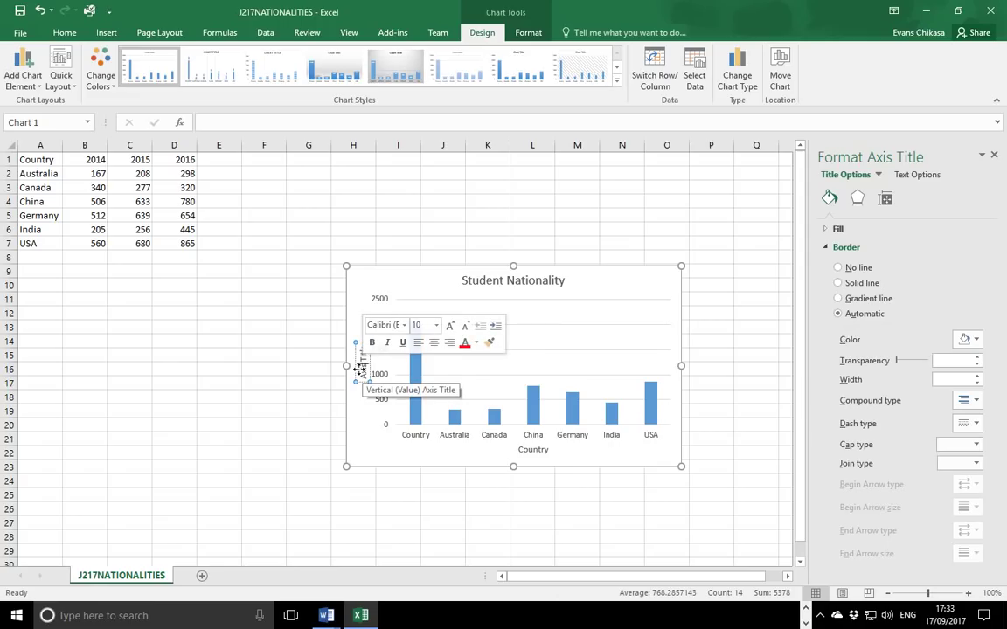
pyautogui.press('BackSpace')
pyautogui.press('BackSpace')
pyautogui.press('BackSpace')
pyautogui.press('BackSpace')
pyautogui.press('BackSpace')
pyautogui.press('BackSpace')
pyautogui.press('BackSpace')
pyautogui.press('BackSpace')
pyautogui.press('BackSpace')
pyautogui.press('BackSpace')
pyautogui.write('Number')
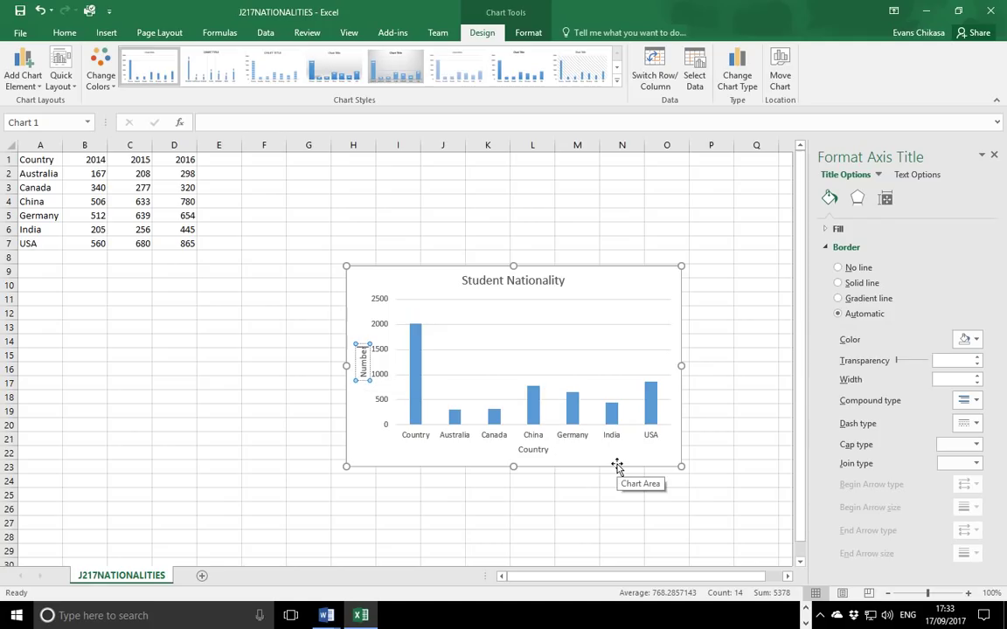
# Switch to the exam paper PDF in Acrobat Reader and read question 16 on the value axis scale
pyautogui.click(805, 610)
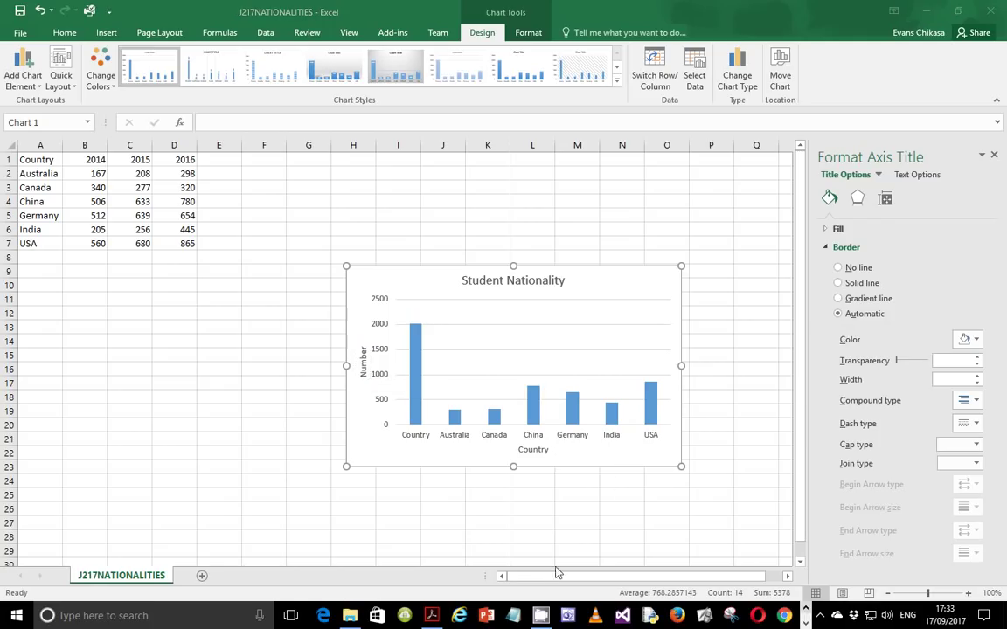
pyautogui.click(434, 615)
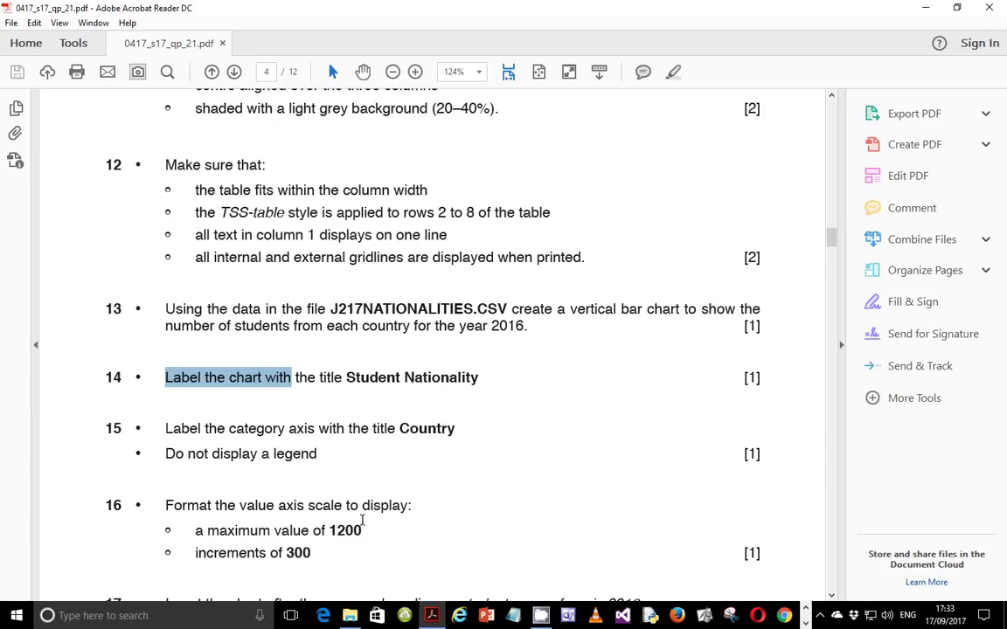
pyautogui.scroll(-1, 332, 458)
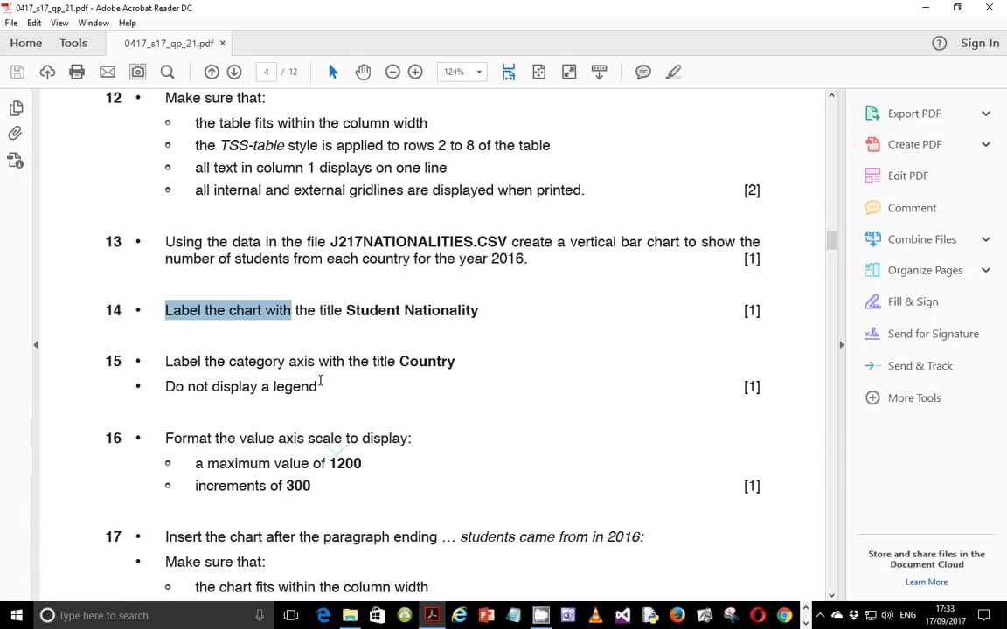
pyautogui.scroll(-1, 245, 441)
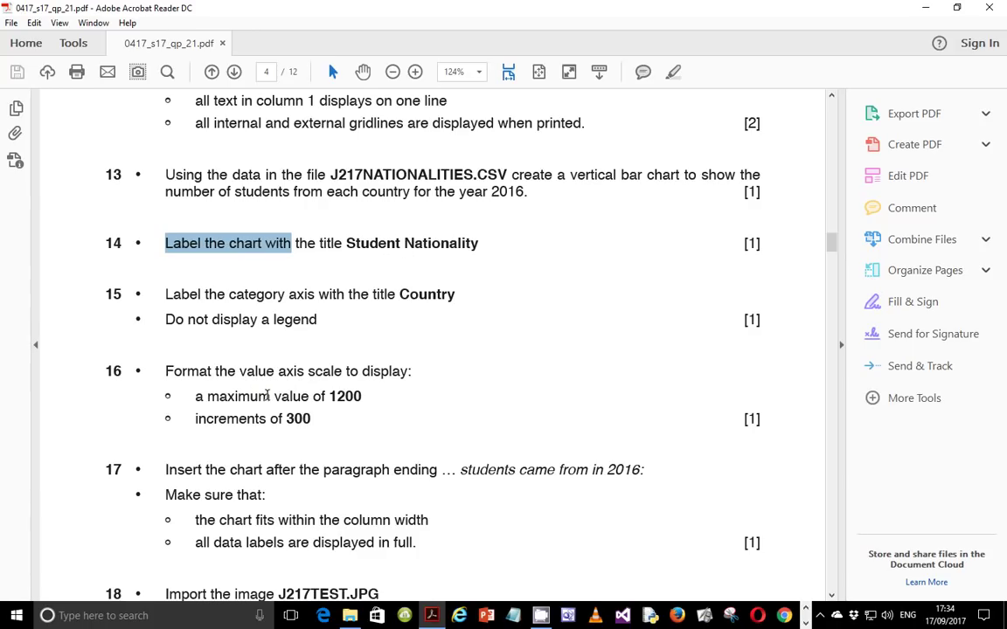
pyautogui.moveTo(335, 396); pyautogui.dragTo(369, 397)
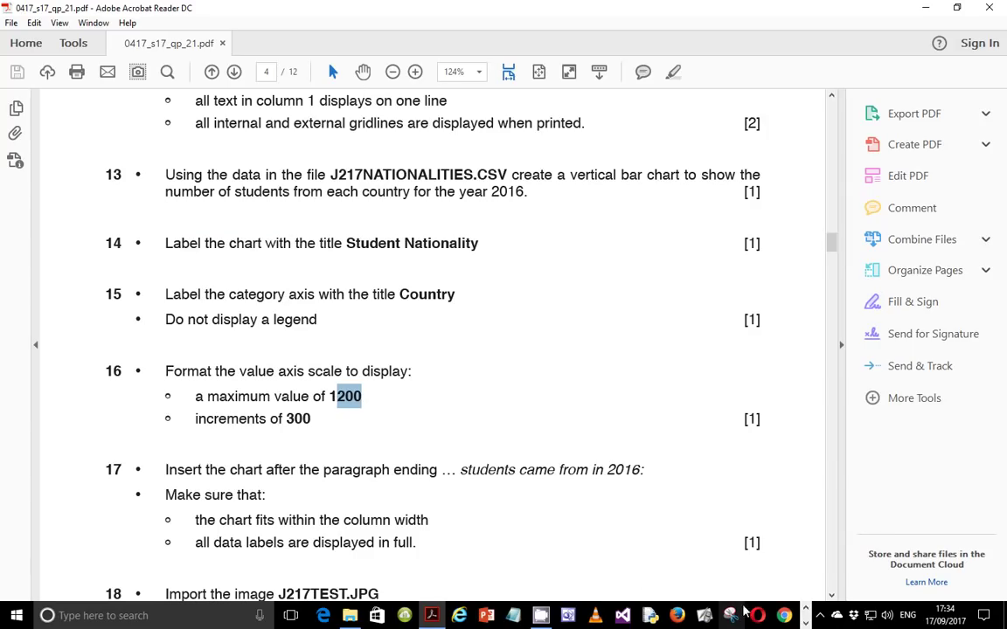
pyautogui.click(706, 620)
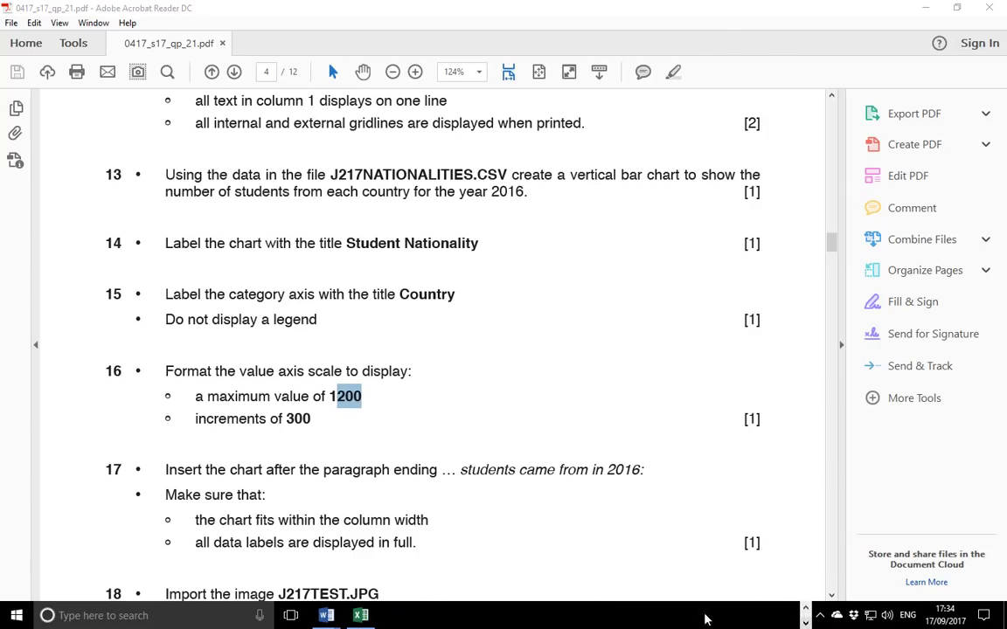
# Return to Excel and set the maximum bound of the chart's vertical value axis to 1200
pyautogui.click(361, 616)
pyautogui.click(390, 378)
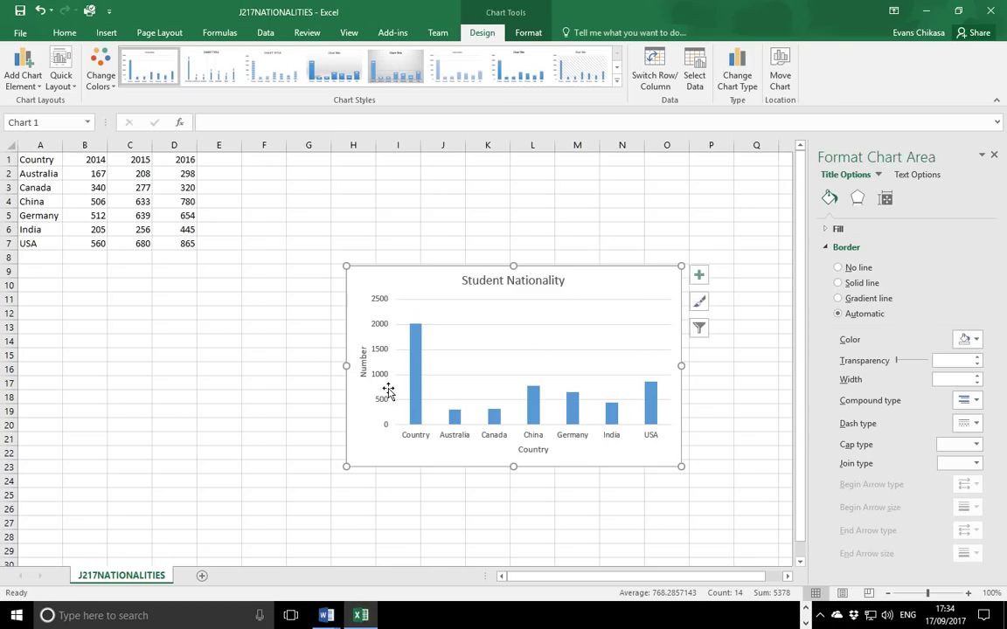
pyautogui.click(381, 347)
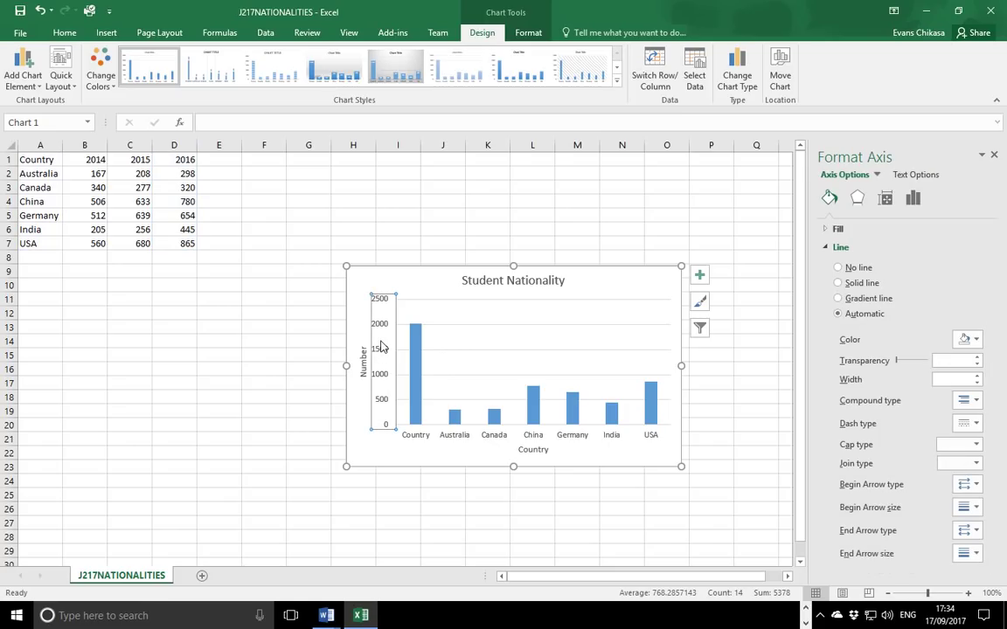
pyautogui.click(914, 176)
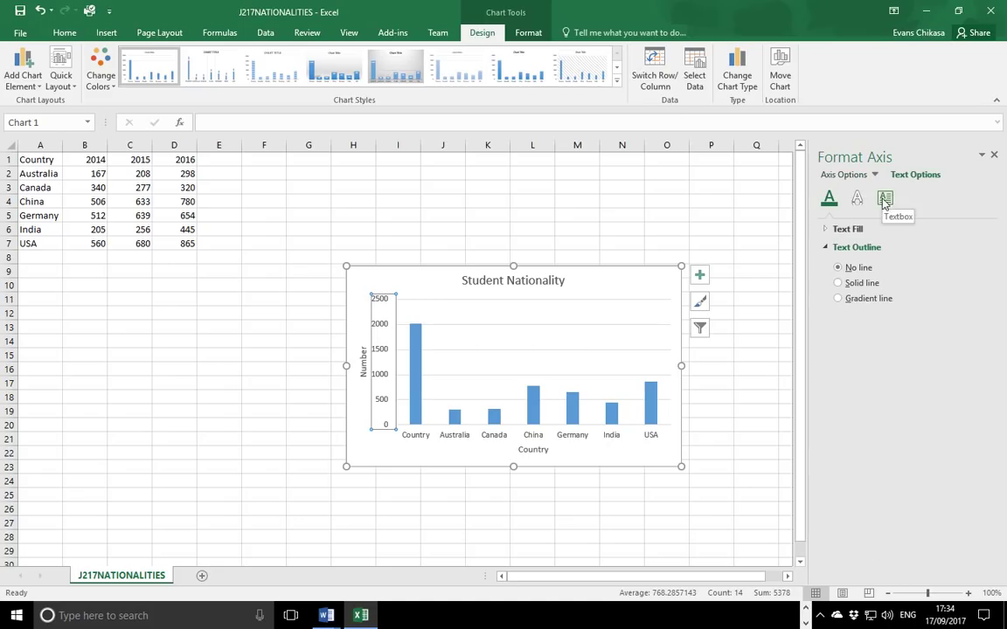
pyautogui.click(830, 178)
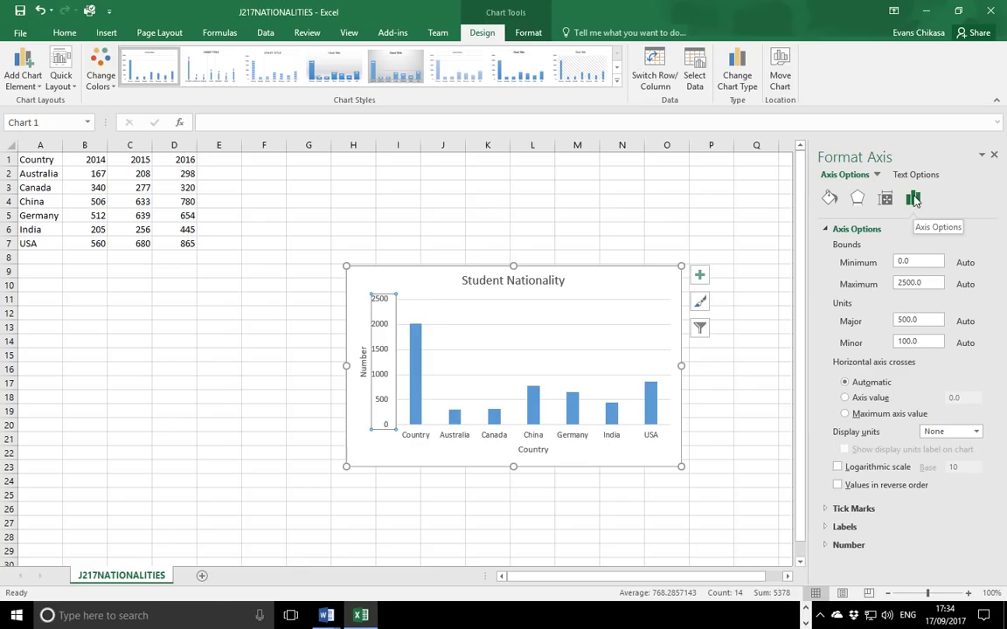
pyautogui.rightClick(389, 326)
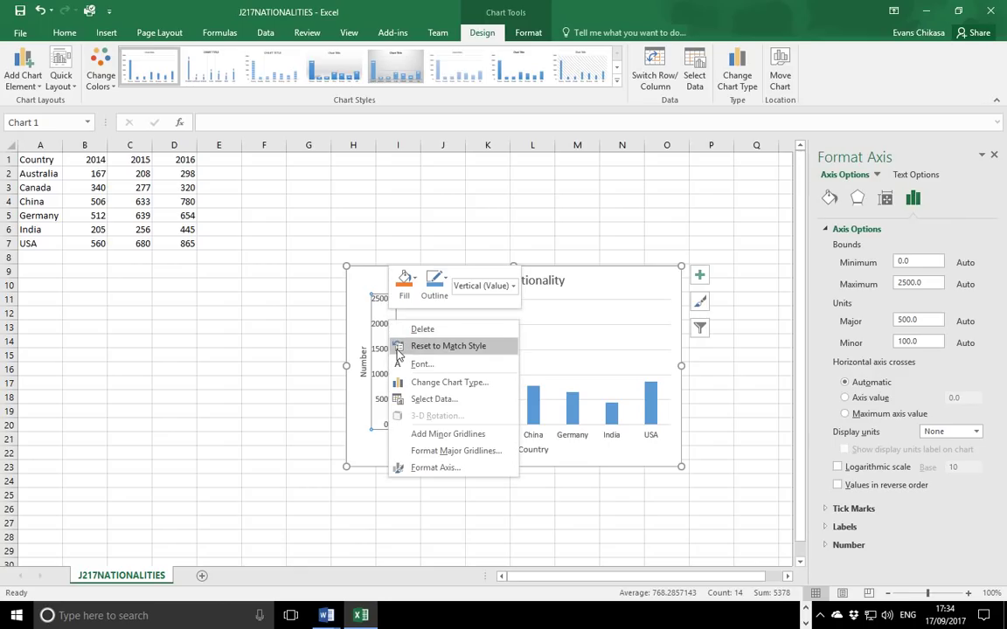
pyautogui.click(409, 467)
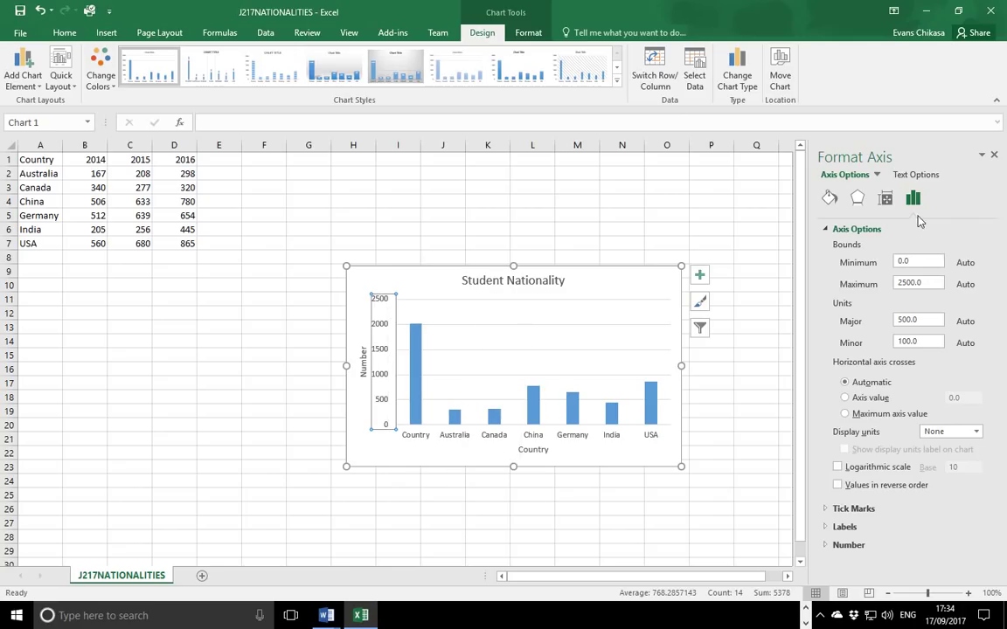
pyautogui.click(927, 283)
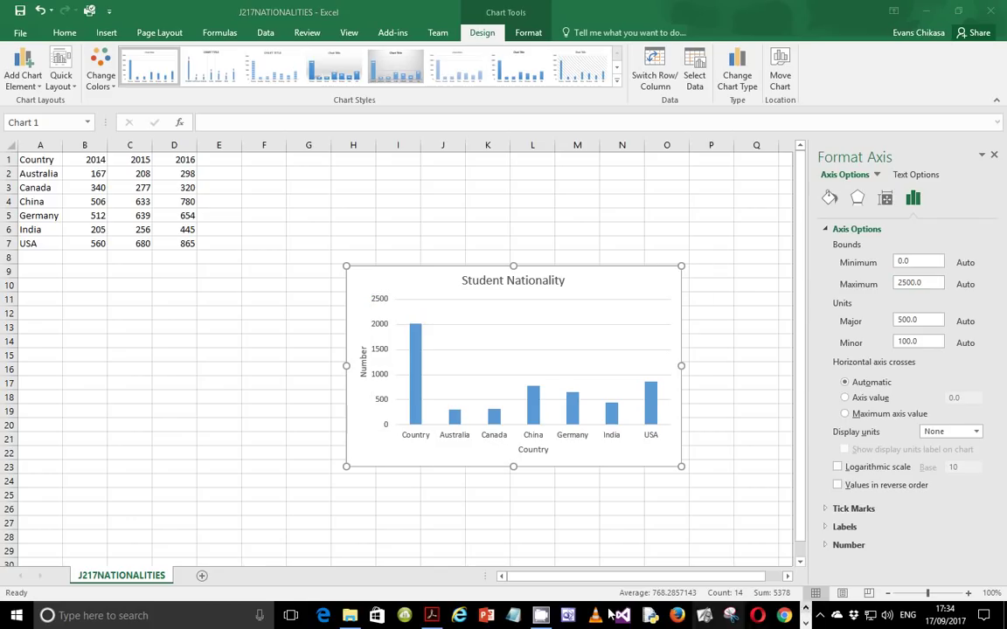
pyautogui.click(337, 523)
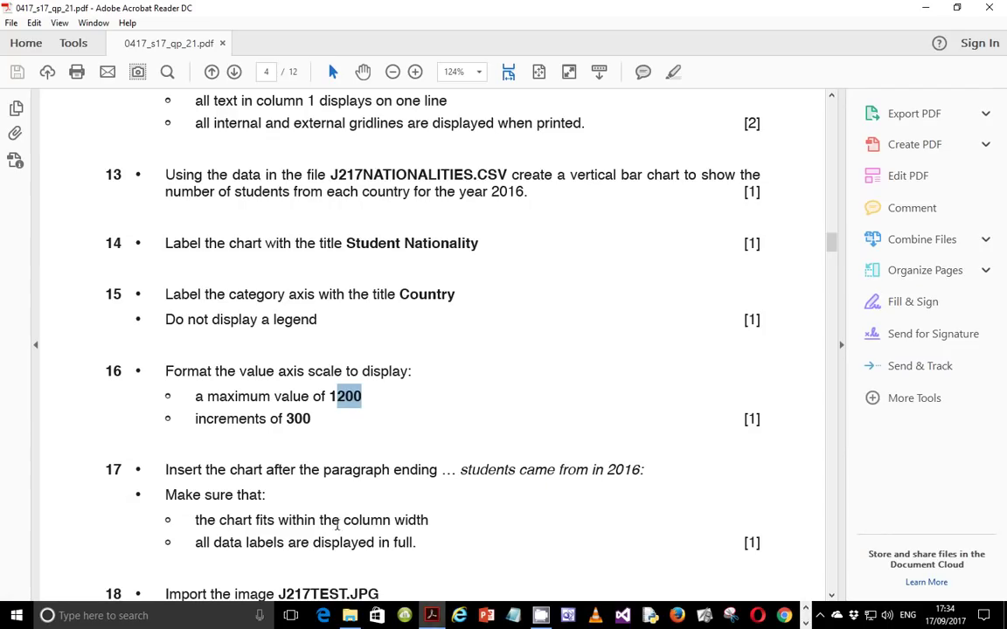
pyautogui.click(434, 614)
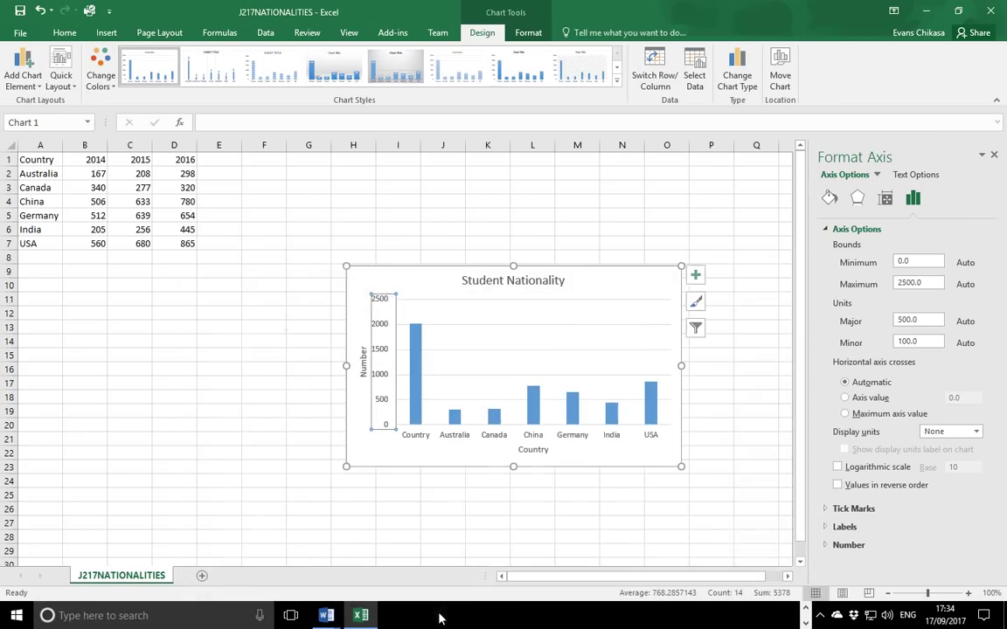
pyautogui.doubleClick(931, 281)
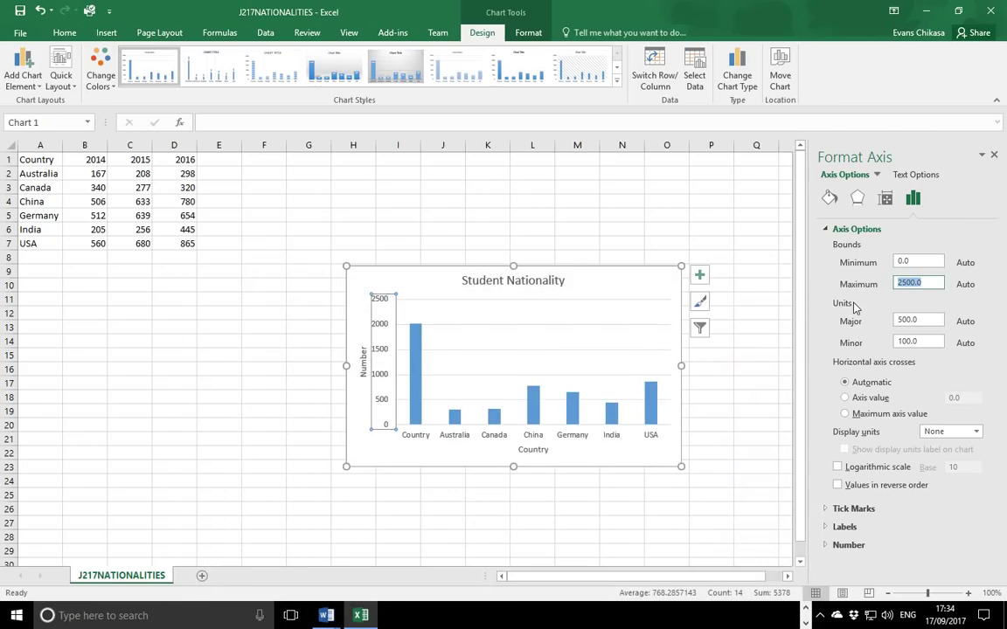
pyautogui.write('120')
# Set the major unit of the vertical value axis to 300
pyautogui.moveTo(913, 319); pyautogui.dragTo(900, 320)
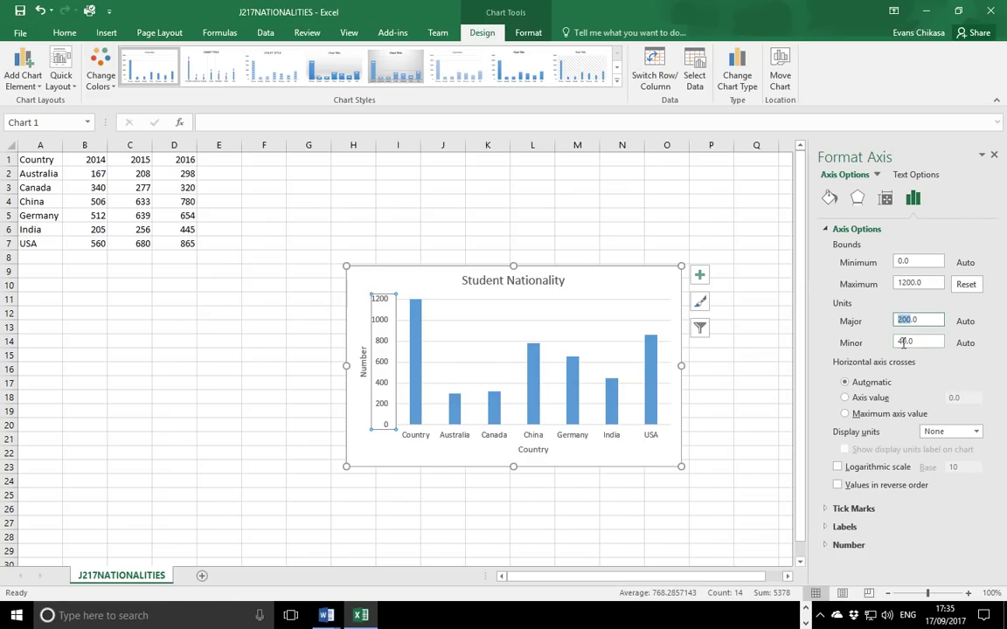
pyautogui.write('300')
pyautogui.press('Return')
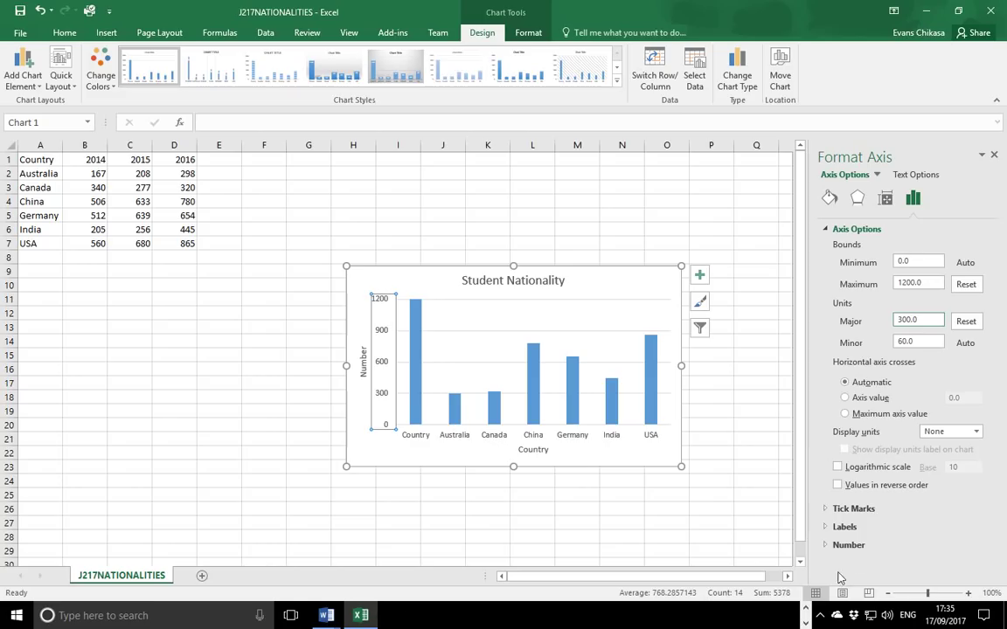
# Check the increment in question 16 and read question 17 on inserting the chart in the exam paper PDF in Acrobat Reader
pyautogui.click(431, 615)
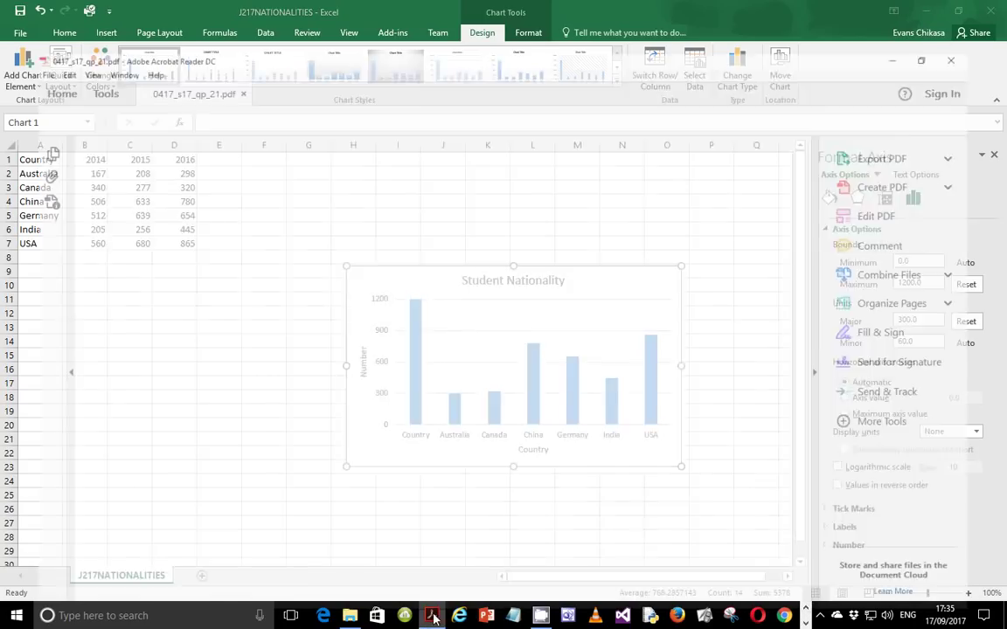
pyautogui.moveTo(321, 401)
pyautogui.mouseDown()
pyautogui.moveTo(330, 397)
pyautogui.moveTo(315, 420)
pyautogui.mouseUp()
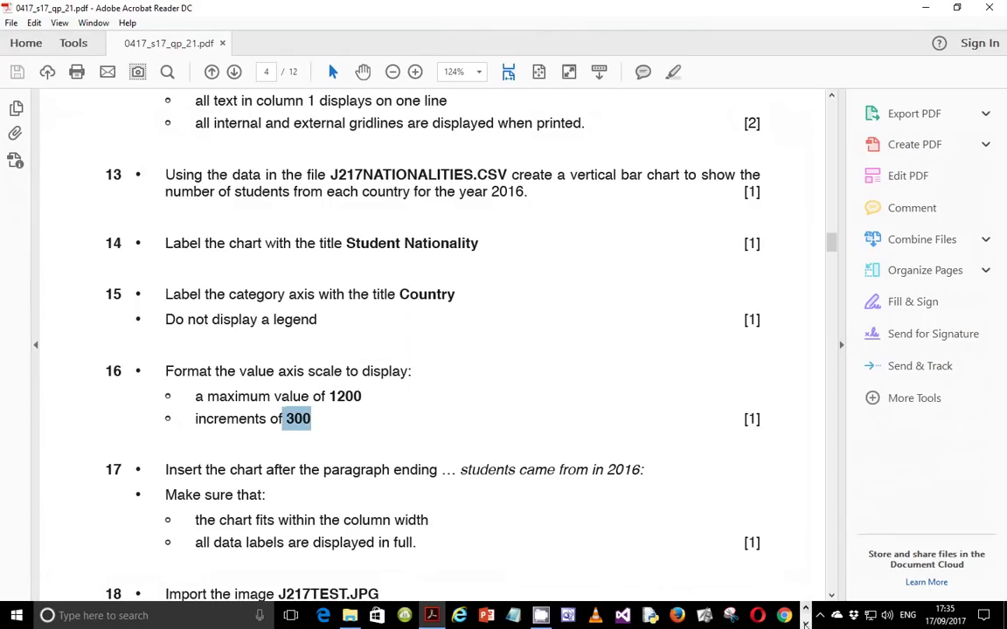
pyautogui.click(361, 607)
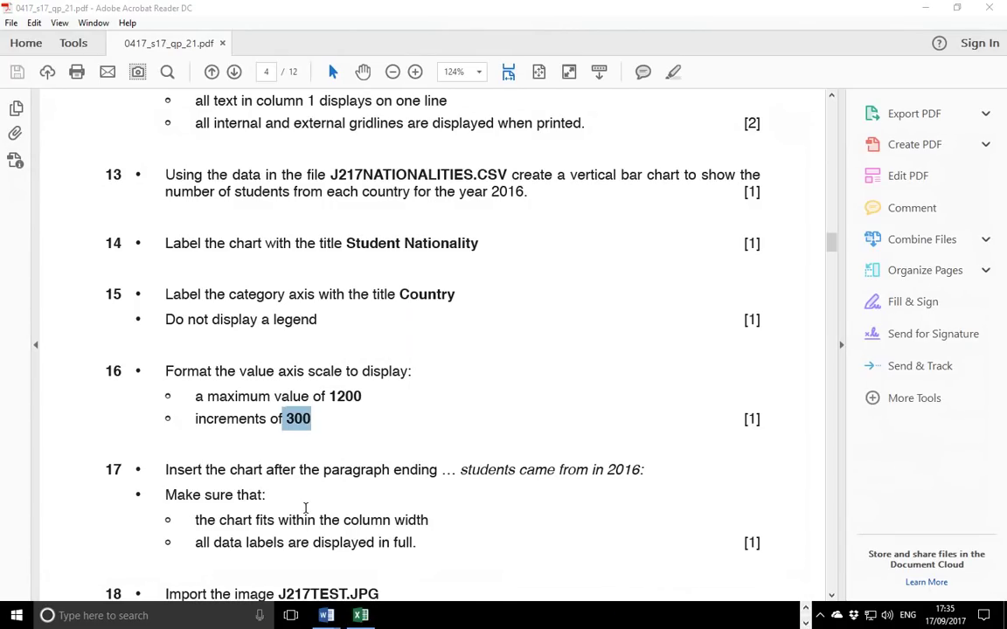
pyautogui.click(270, 417)
pyautogui.scroll(-2, 260, 416)
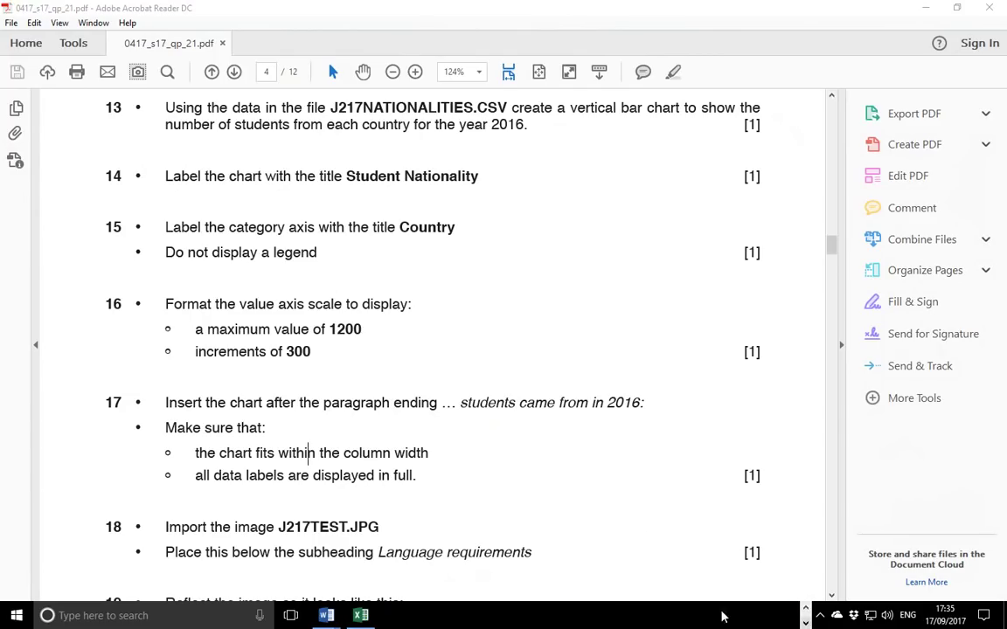
# Return to Excel and copy the whole Student Nationality chart
pyautogui.click(360, 615)
pyautogui.click(532, 310)
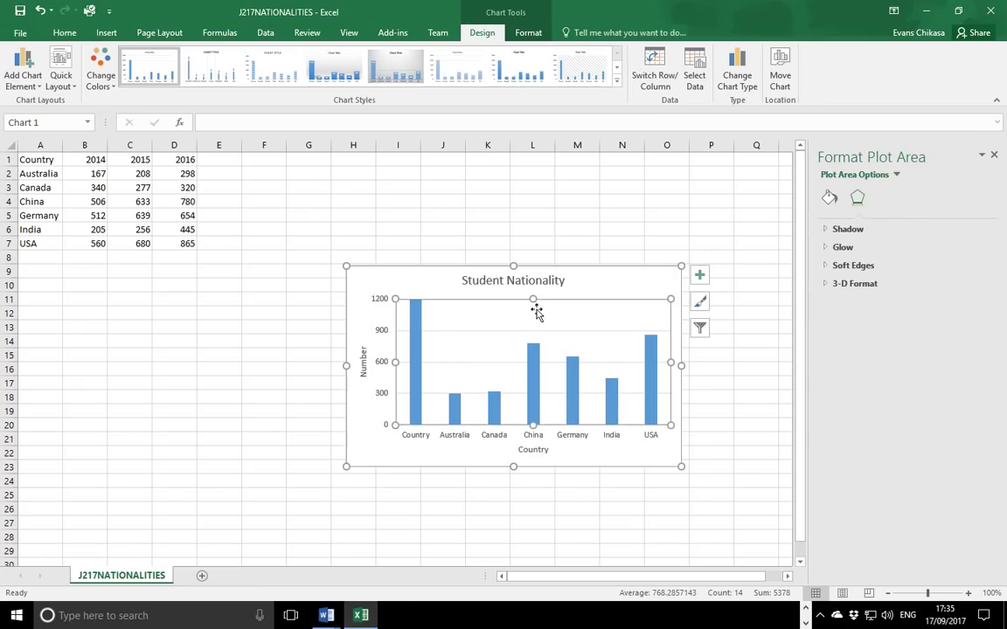
pyautogui.click(575, 275)
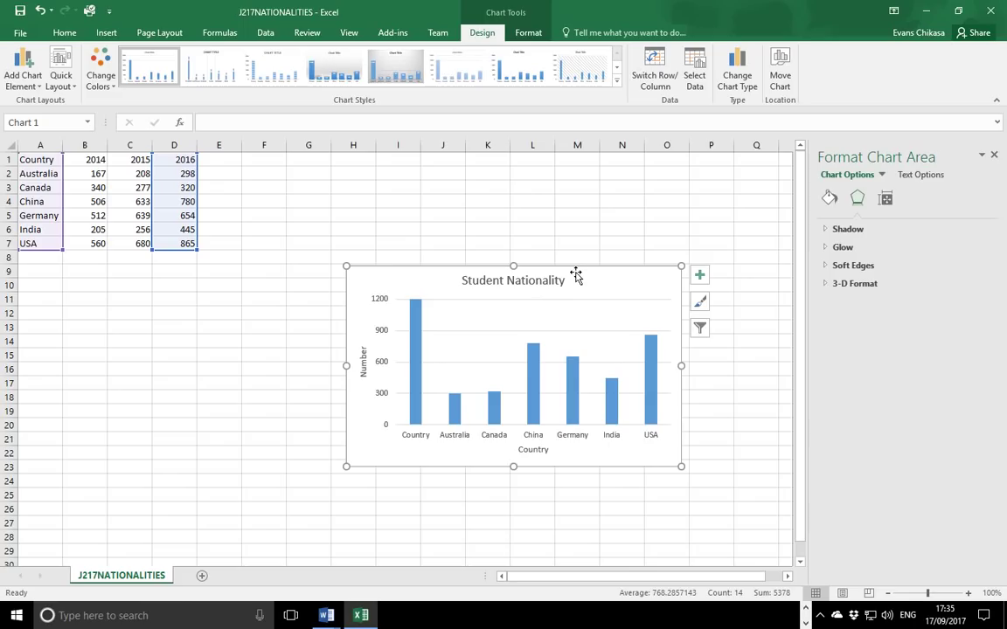
pyautogui.rightClick(575, 272)
pyautogui.press('Escape')
# Switch to the TSSLEAFLET document in Word and search it for "Students came from"
pyautogui.click(326, 615)
pyautogui.click(401, 546)
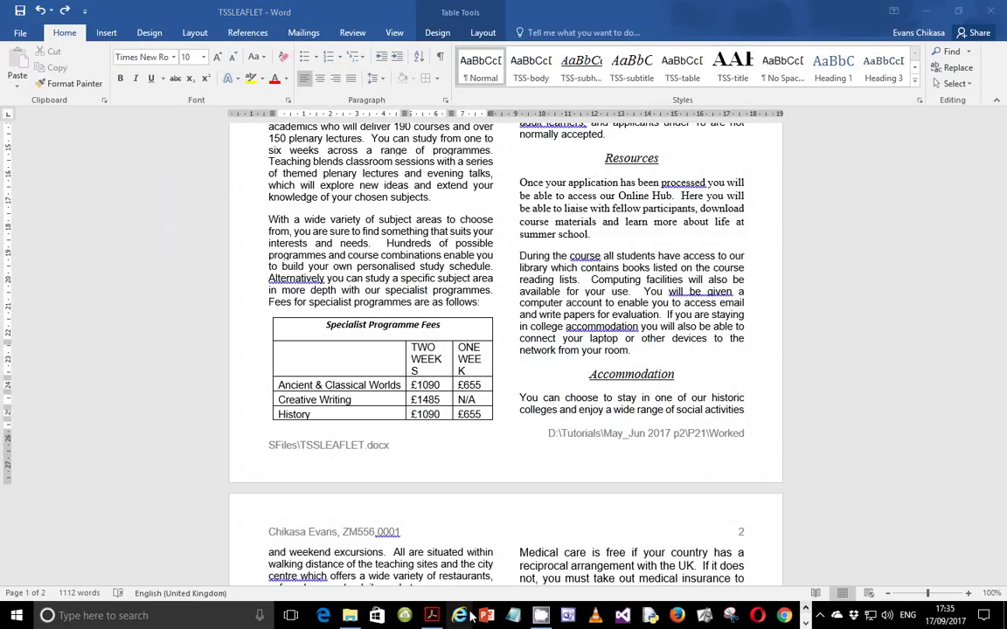
pyautogui.moveTo(434, 618)
pyautogui.click(466, 562)
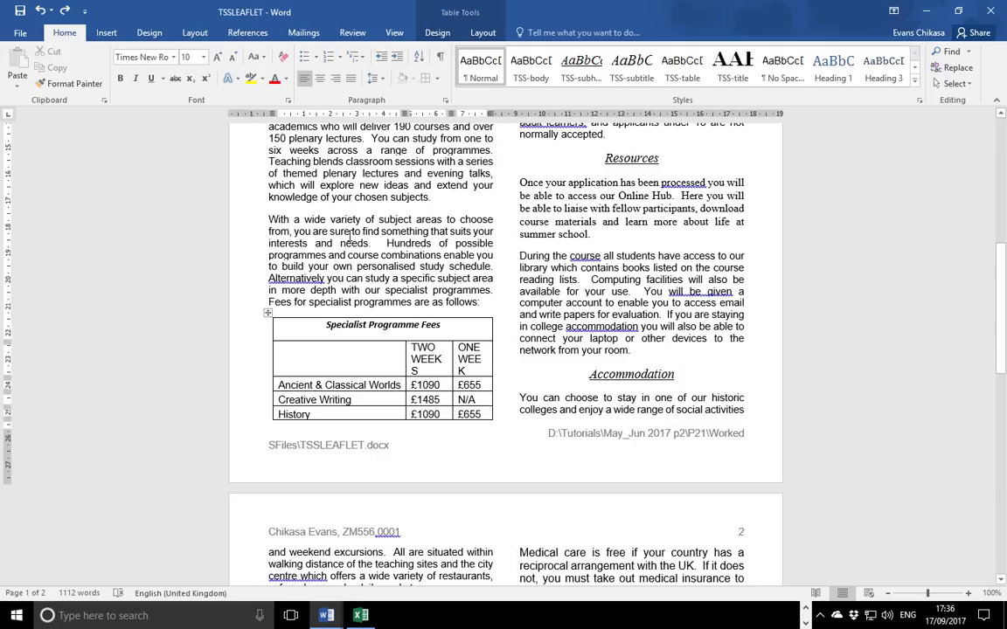
pyautogui.hotkey('ctrl', 'f')
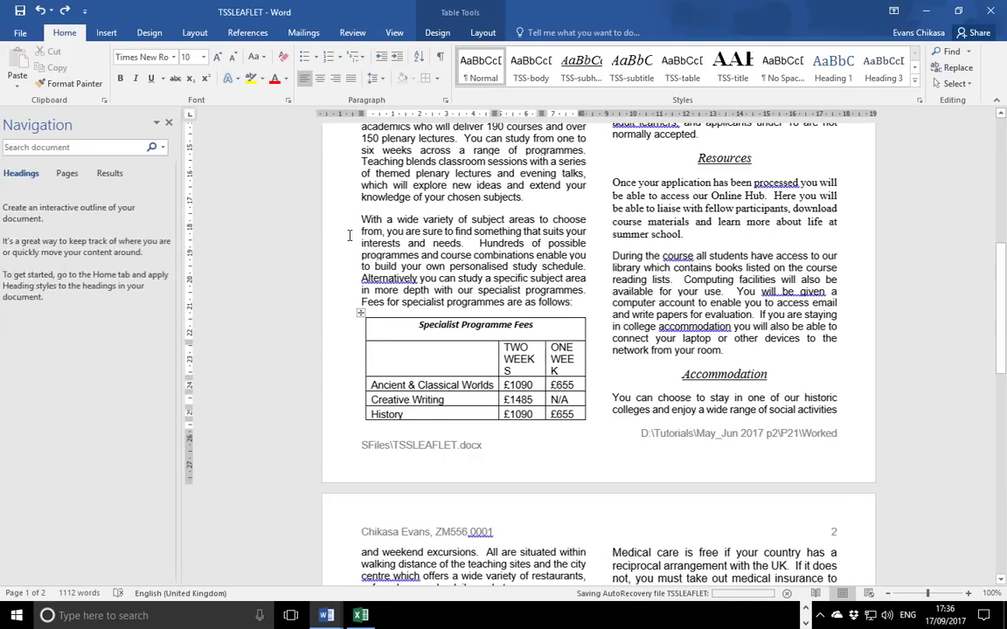
pyautogui.write('S')
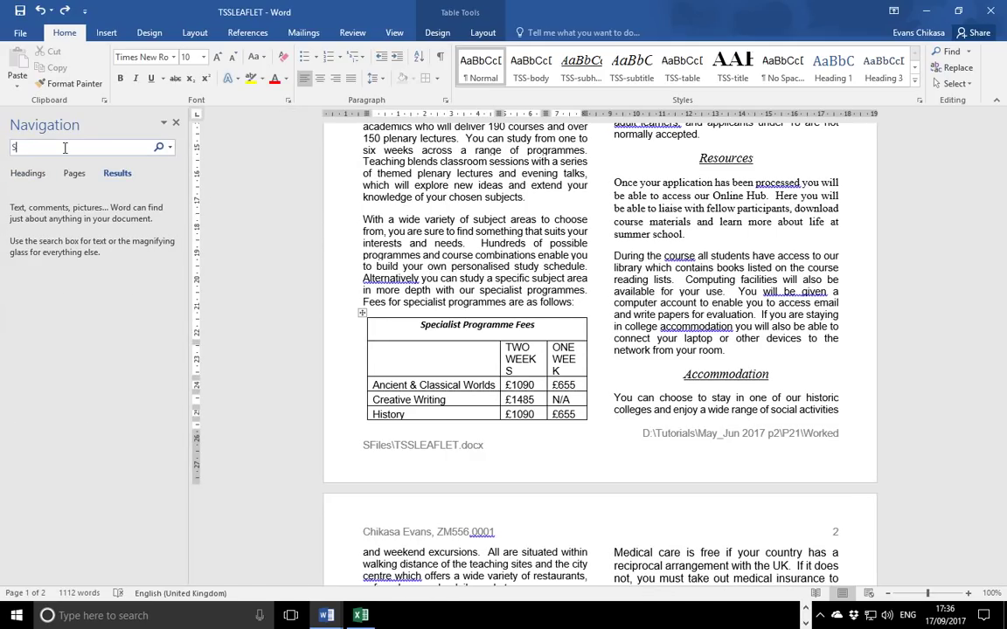
pyautogui.write('tudents came from')
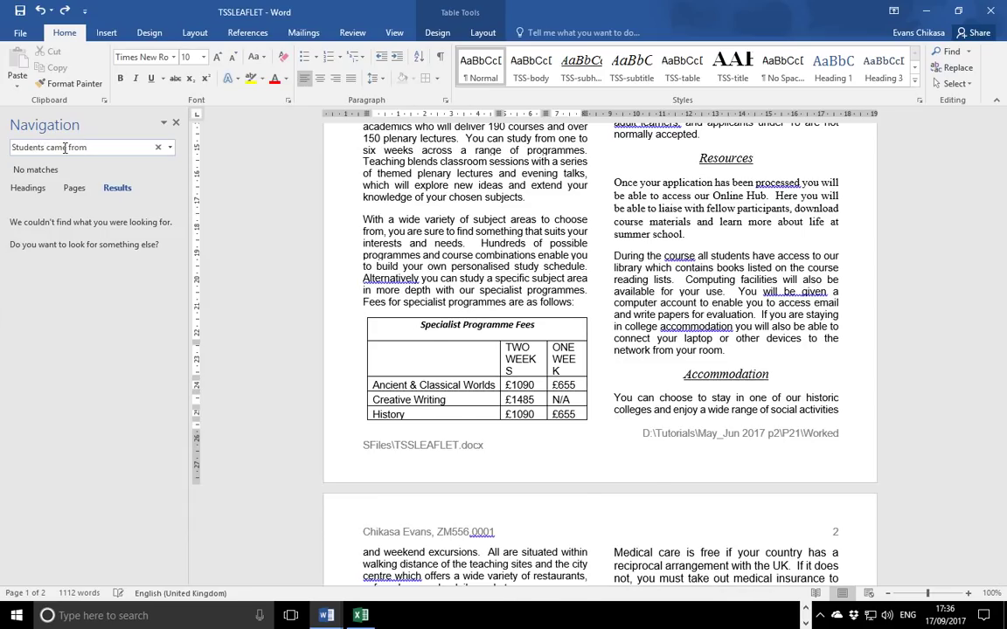
pyautogui.press('Return')
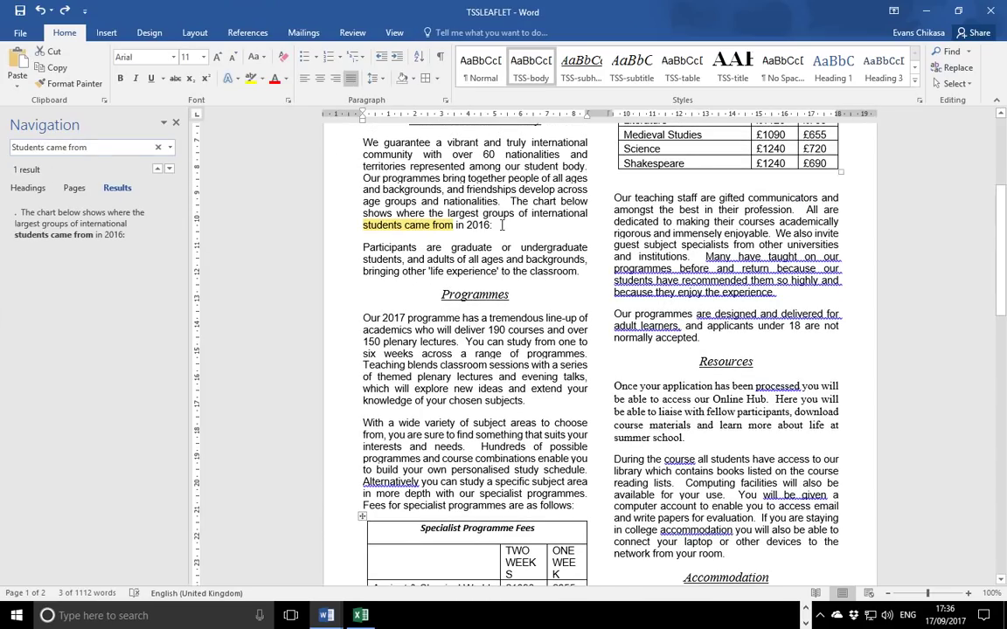
# Paste the copied chart on a new line after the paragraph ending "students came from in 2016:"
pyautogui.click(494, 226)
pyautogui.press('Return')
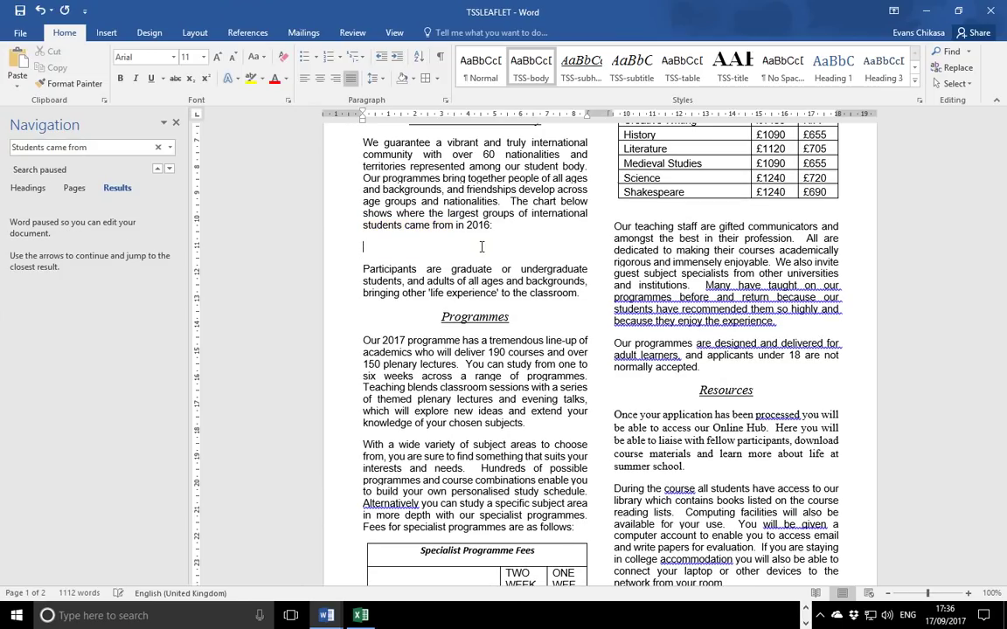
pyautogui.hotkey('ctrl', 'v')
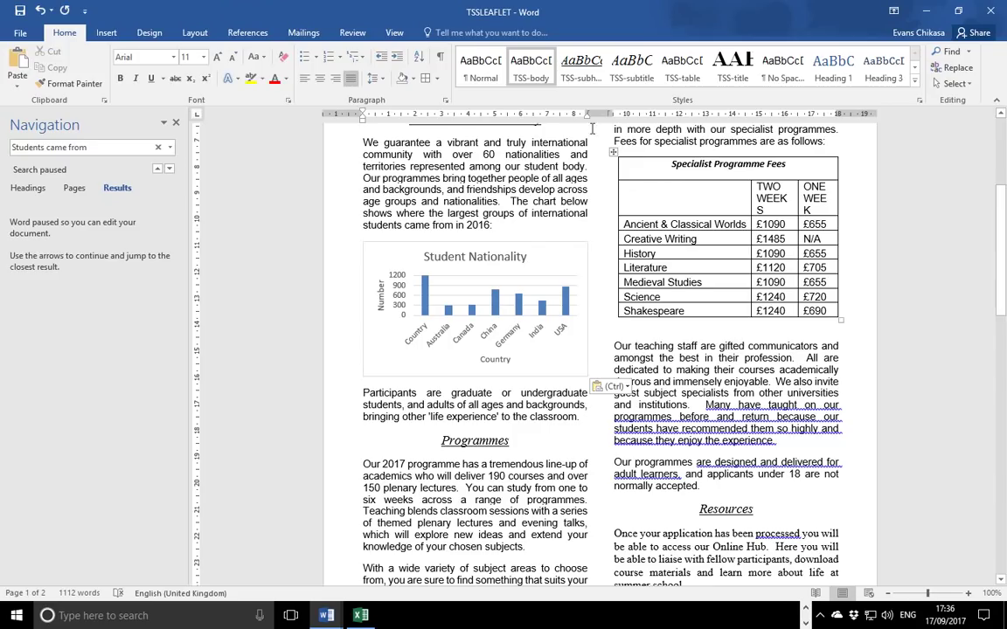
pyautogui.press('Escape')
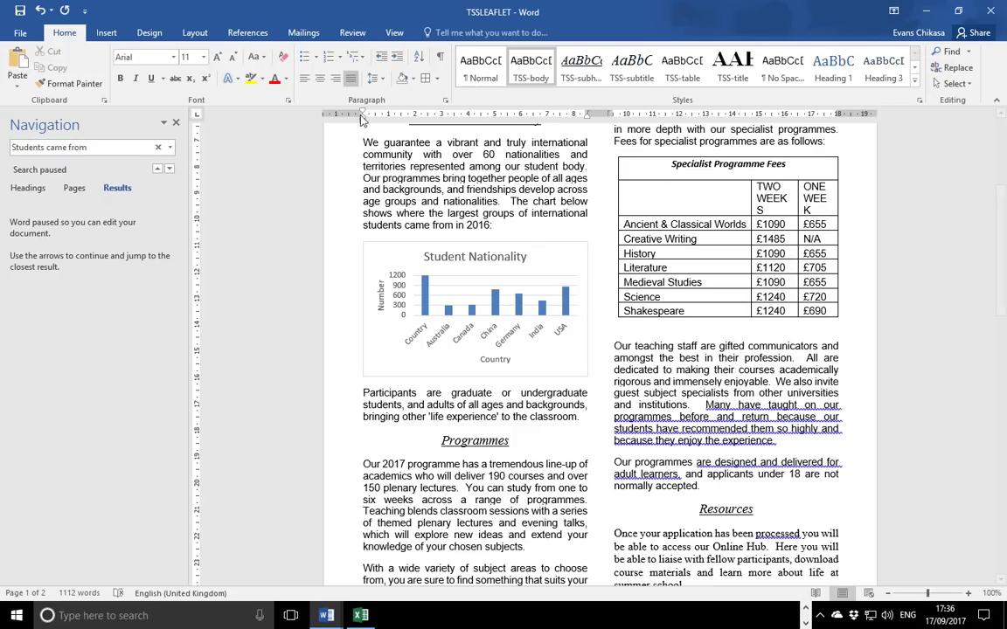
# Read question 17's column-width and data-label requirements in the exam paper PDF in Acrobat Reader and compare them with the chart in Excel
pyautogui.moveTo(363, 117); pyautogui.dragTo(364, 117)
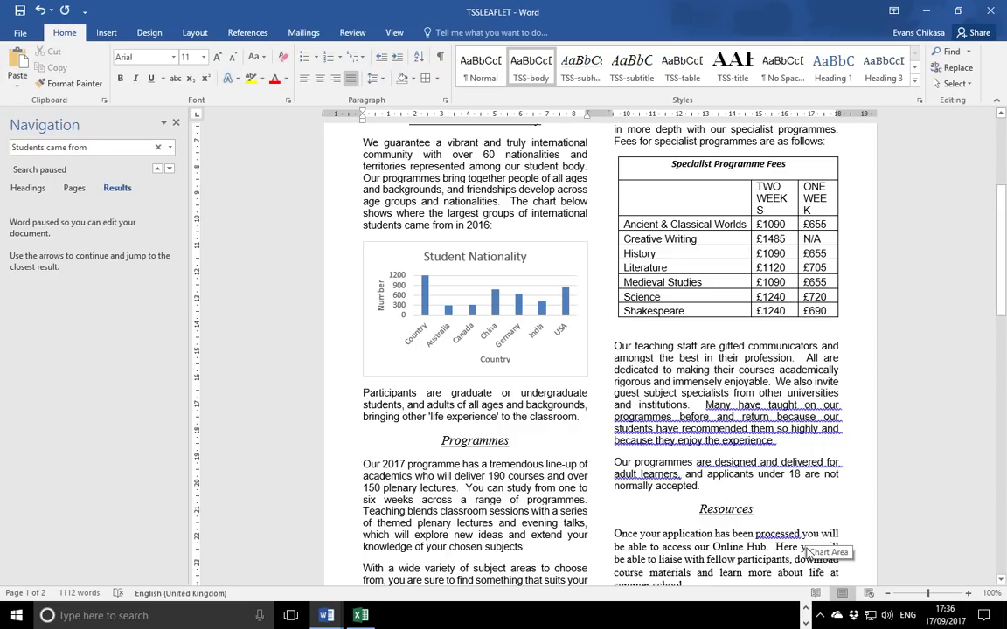
pyautogui.click(427, 617)
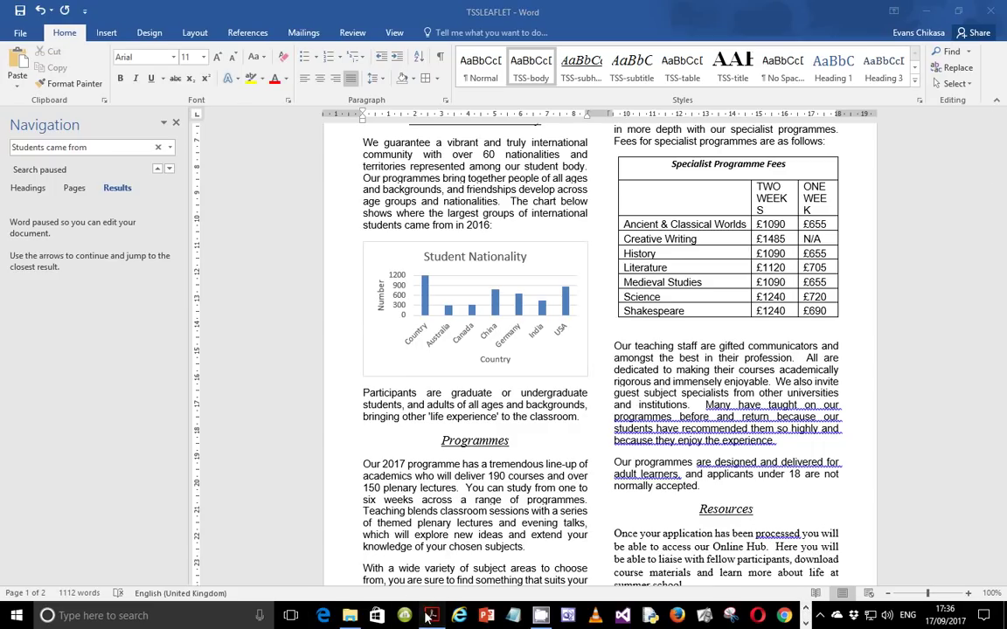
pyautogui.scroll(-4, 235, 362)
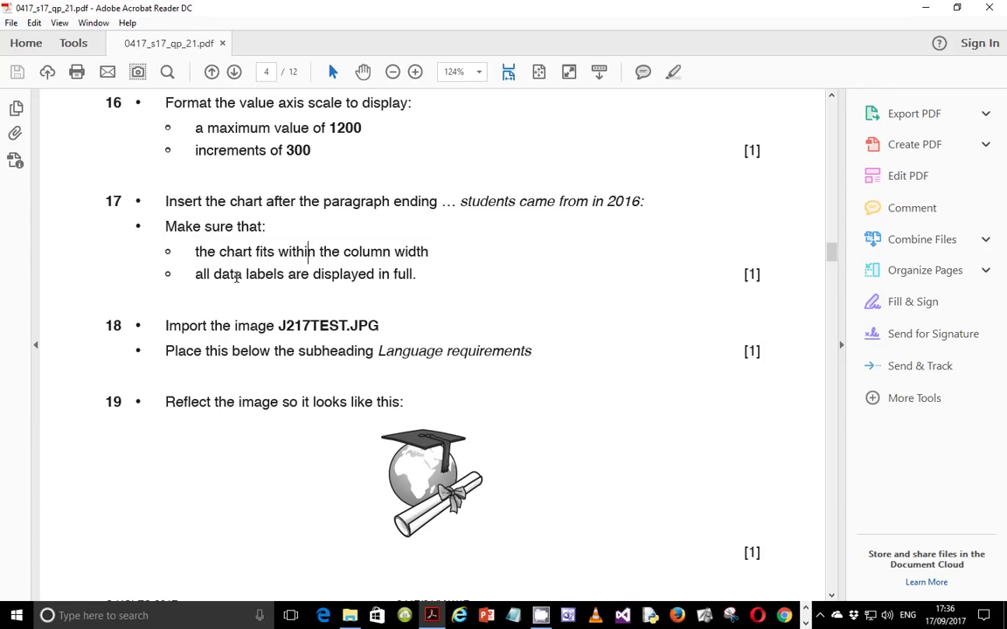
pyautogui.moveTo(195, 275); pyautogui.dragTo(322, 275)
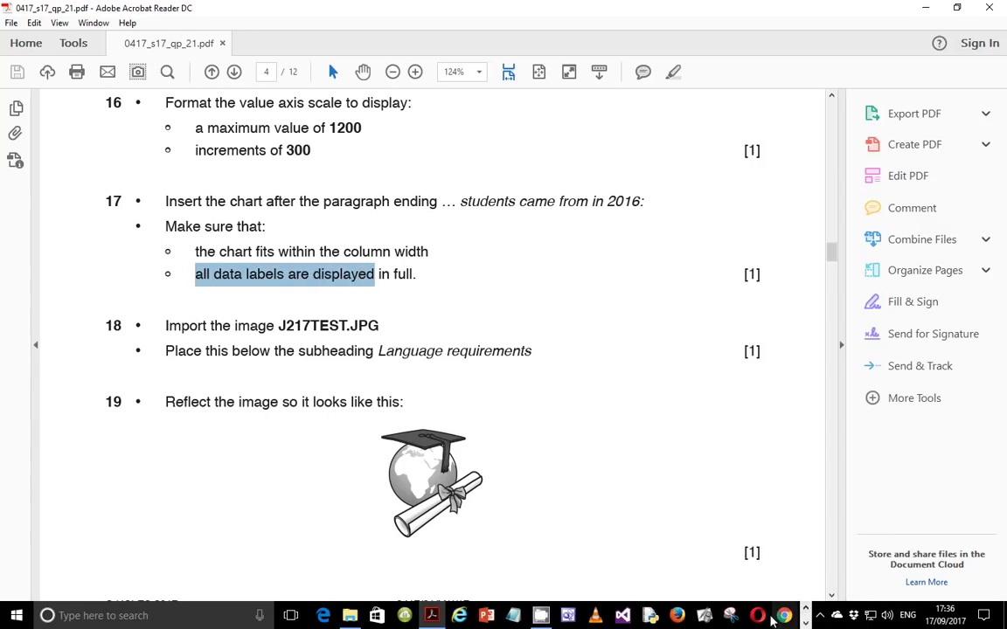
pyautogui.click(677, 621)
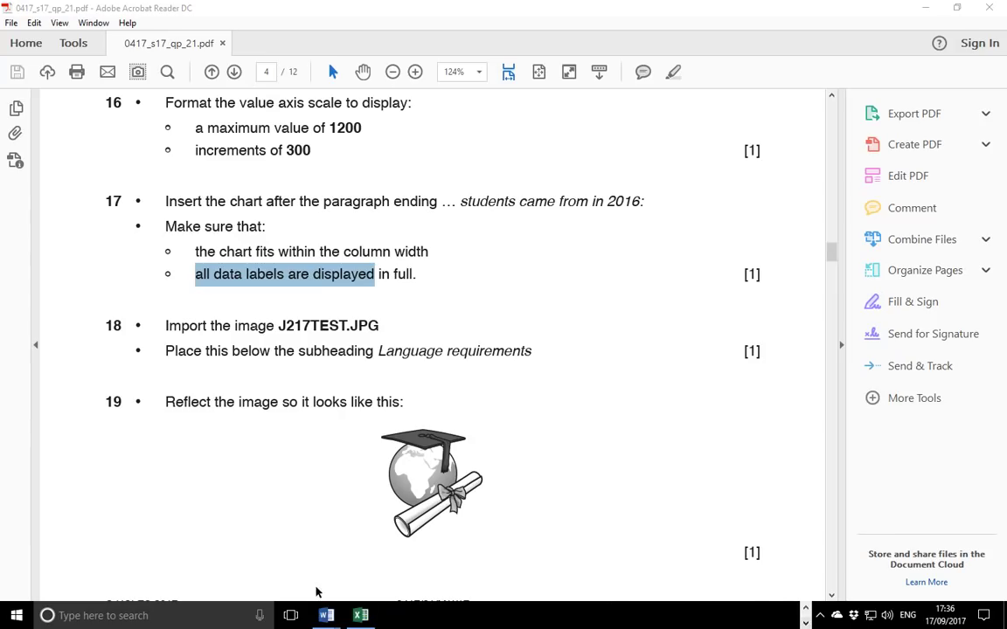
pyautogui.moveTo(364, 616)
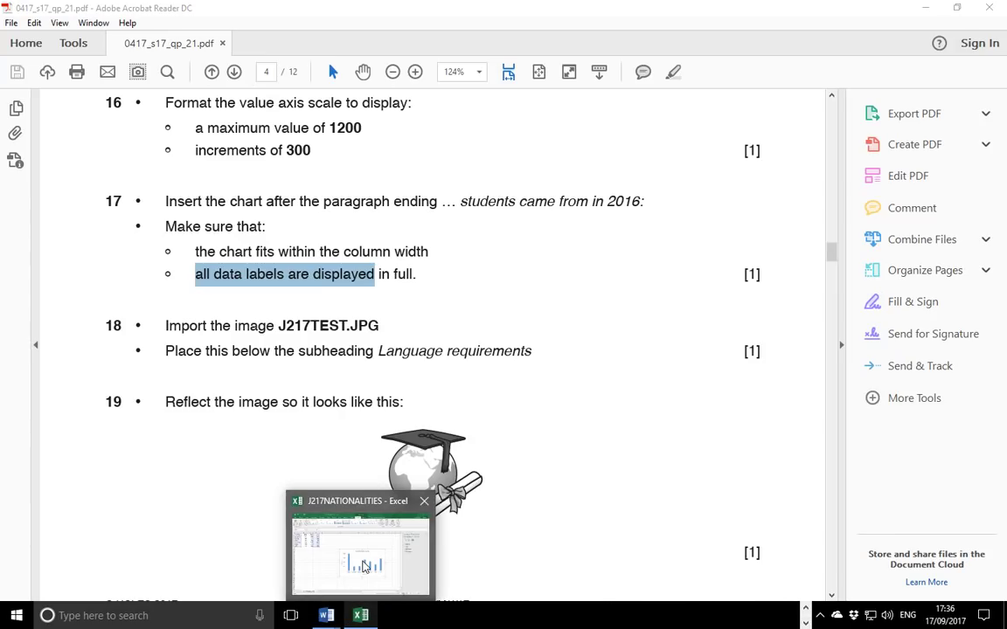
pyautogui.click(330, 509)
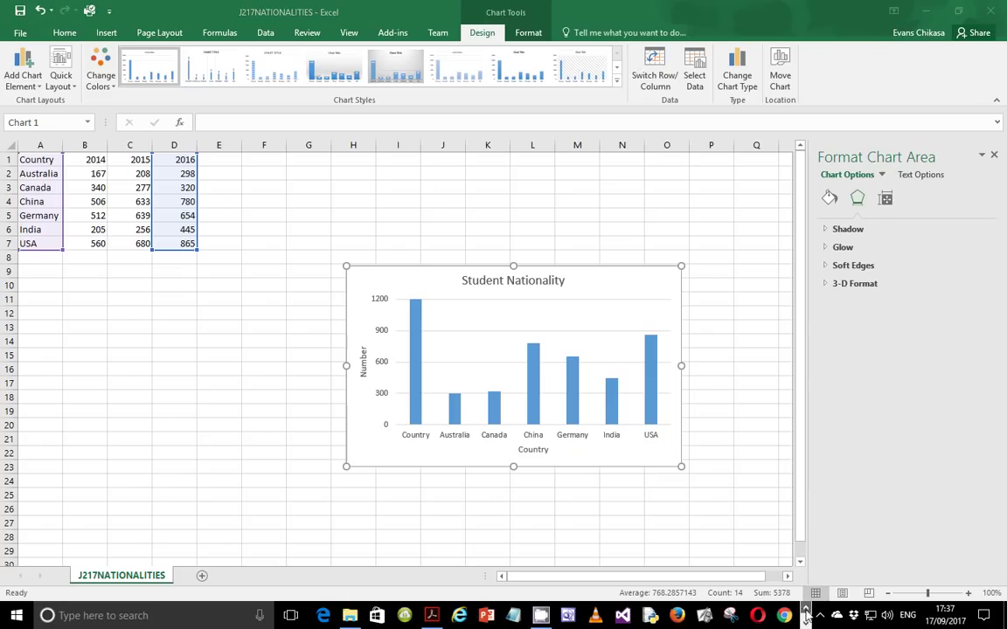
# Return to the exam paper PDF and check question 15 on which axis title the chart requires
pyautogui.click(432, 615)
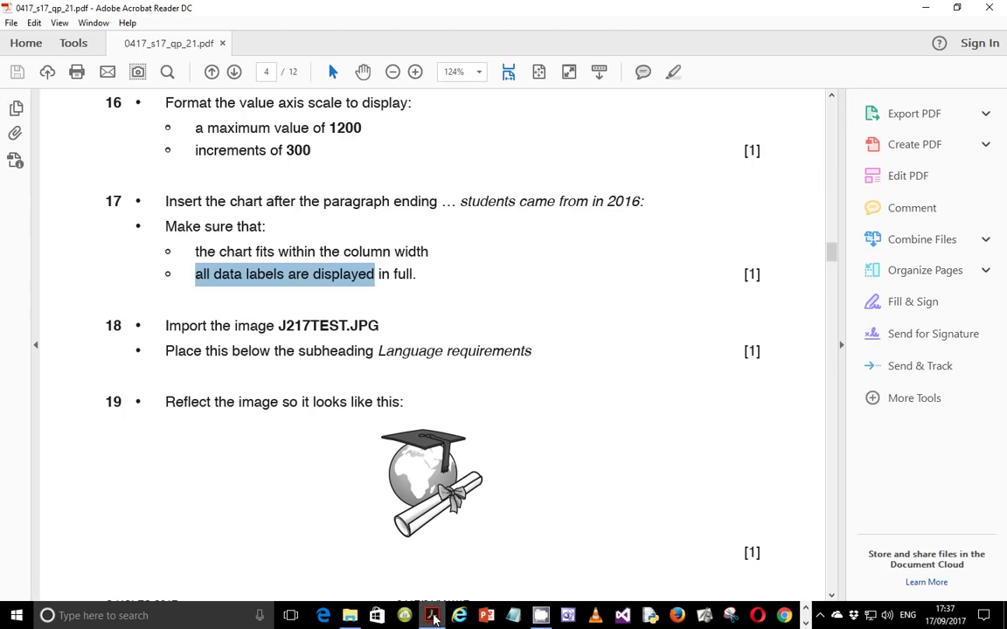
pyautogui.scroll(6, 441, 411)
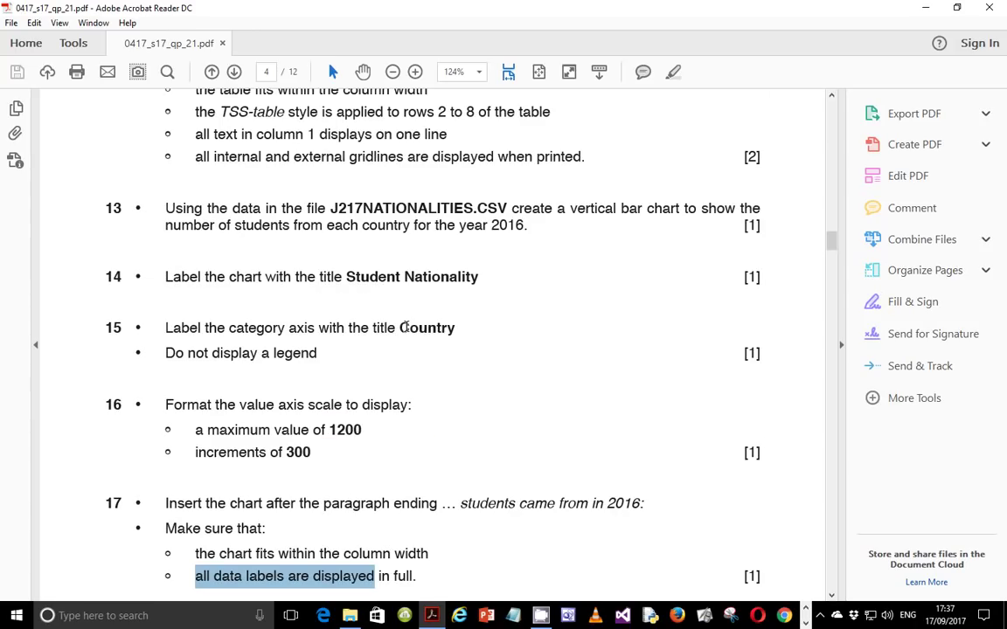
pyautogui.click(405, 328)
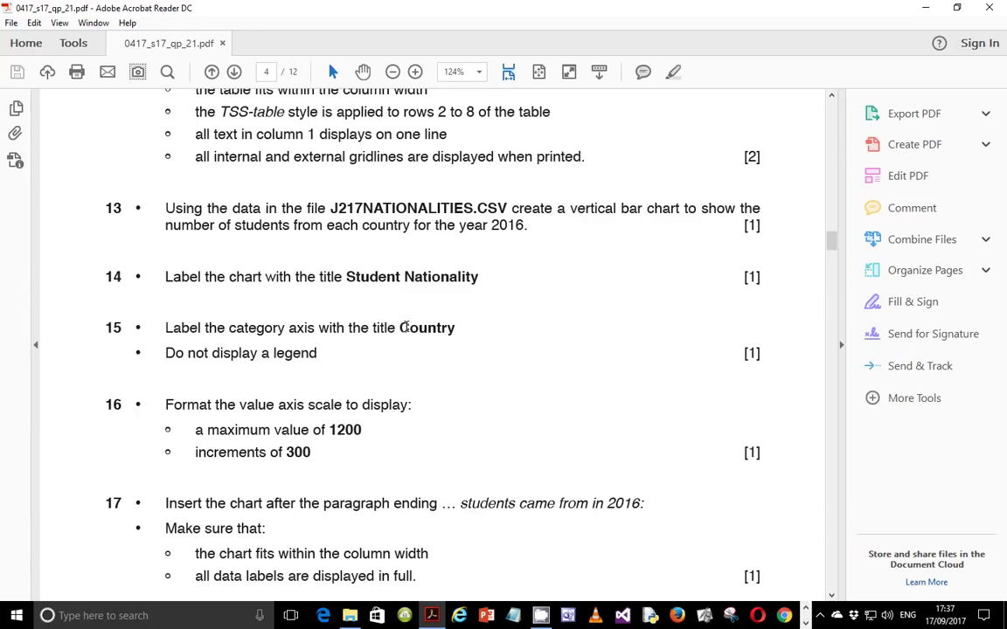
pyautogui.moveTo(405, 328); pyautogui.dragTo(445, 337)
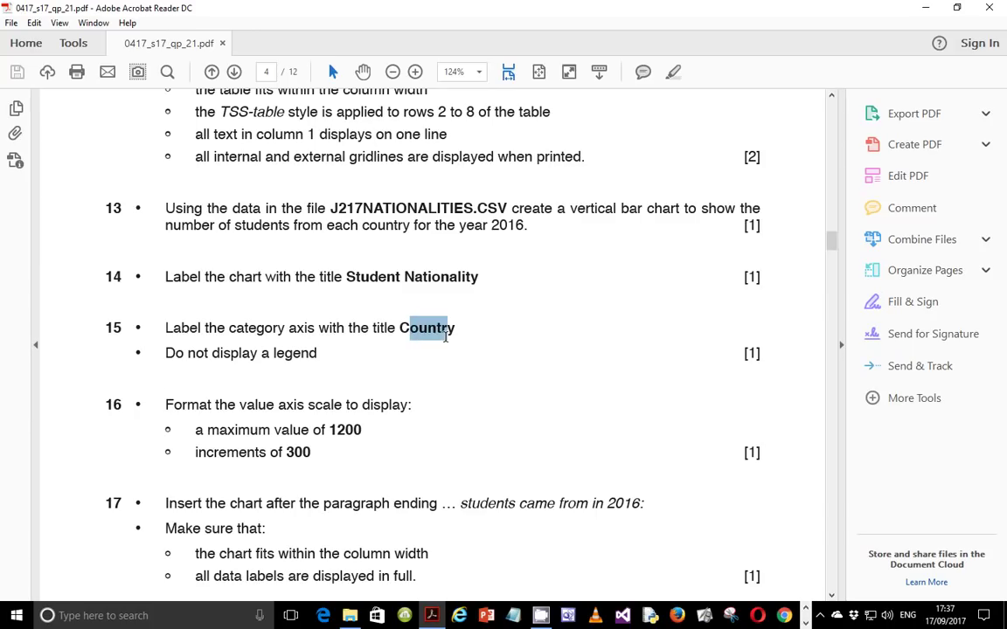
pyautogui.click(514, 406)
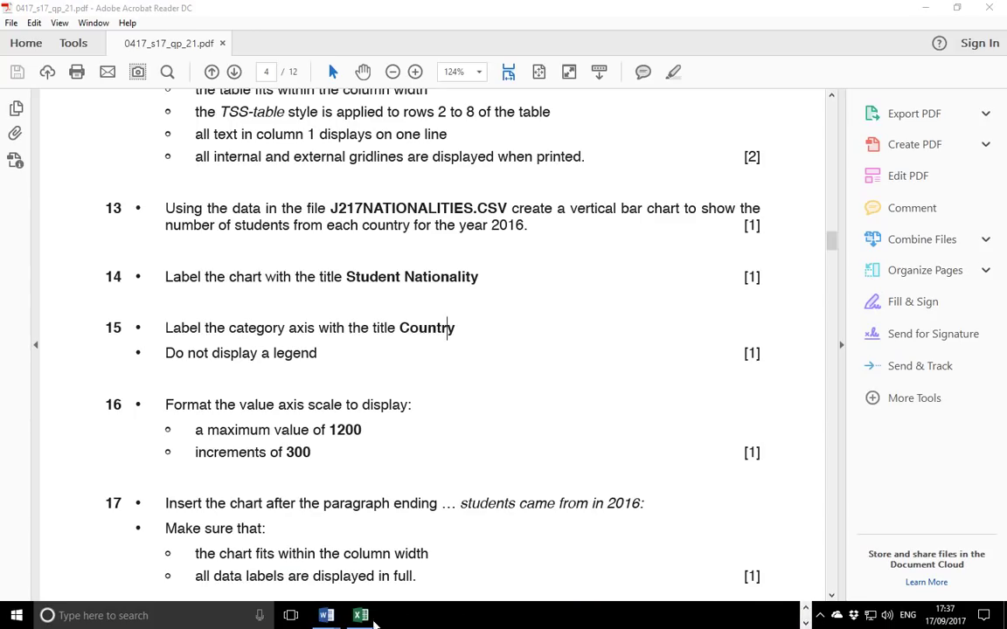
# In Excel, delete the chart's Number axis title and copy the whole chart, ending in the TSSLEAFLET document in Word
pyautogui.click(357, 617)
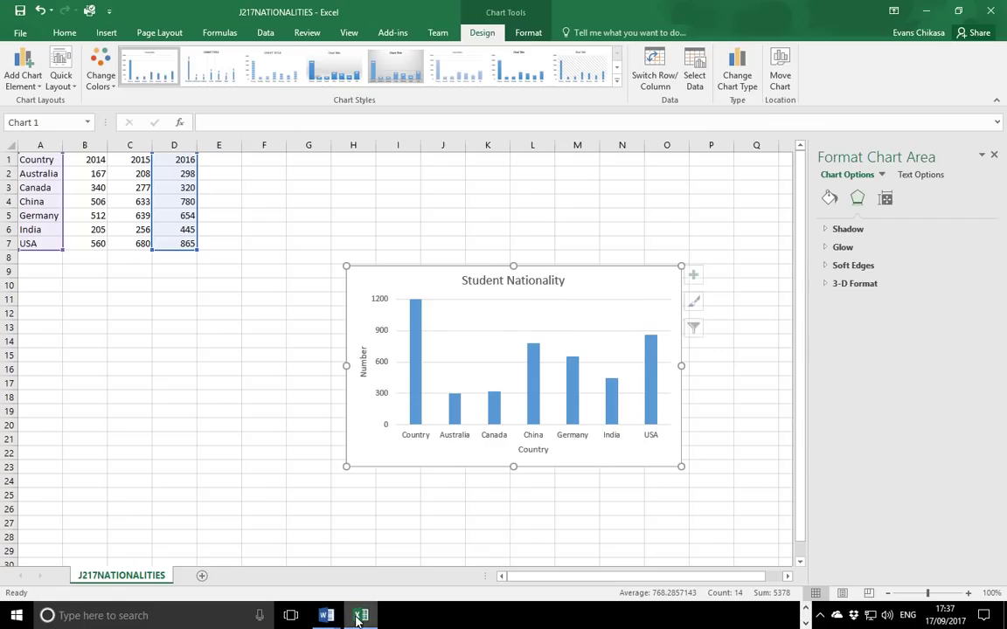
pyautogui.click(361, 372)
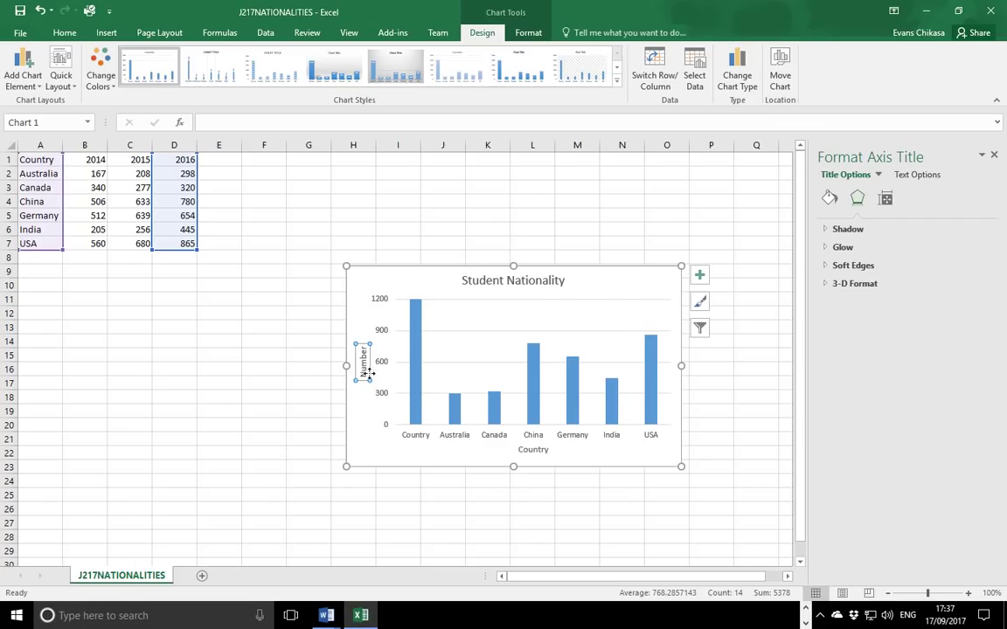
pyautogui.press('Delete')
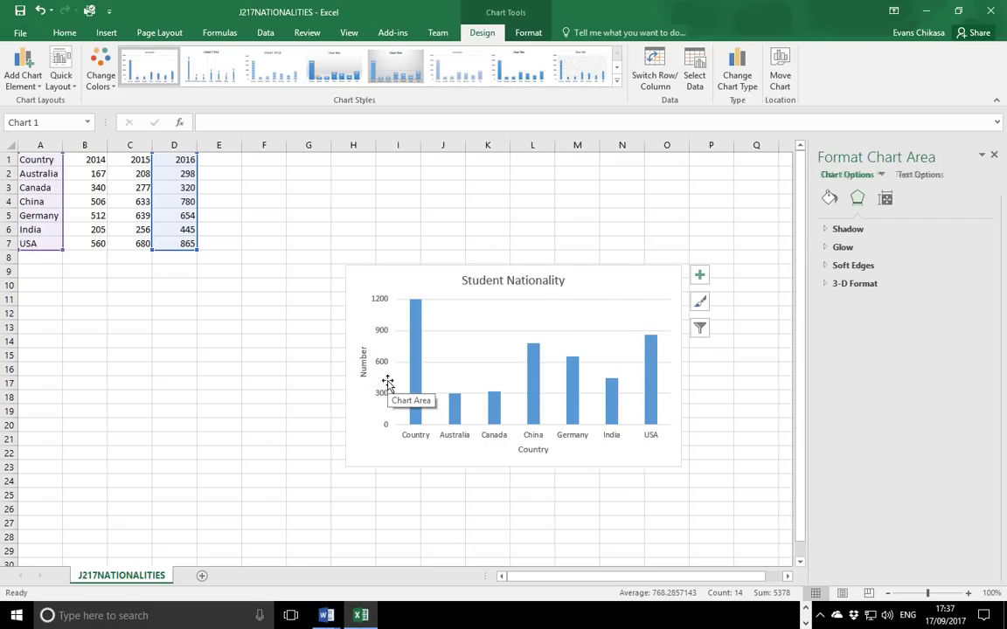
pyautogui.click(368, 371)
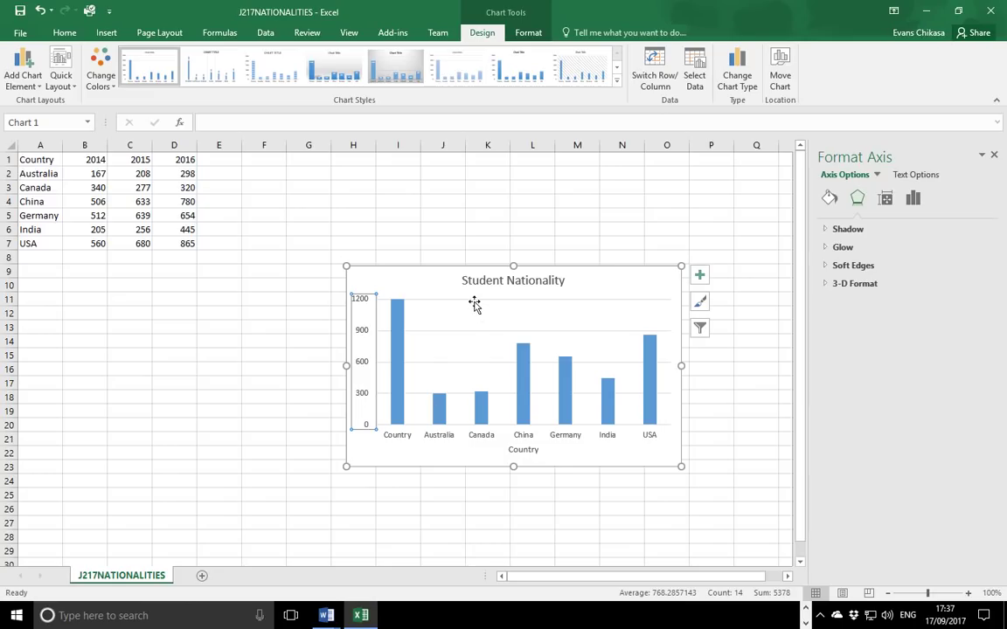
pyautogui.click(453, 282)
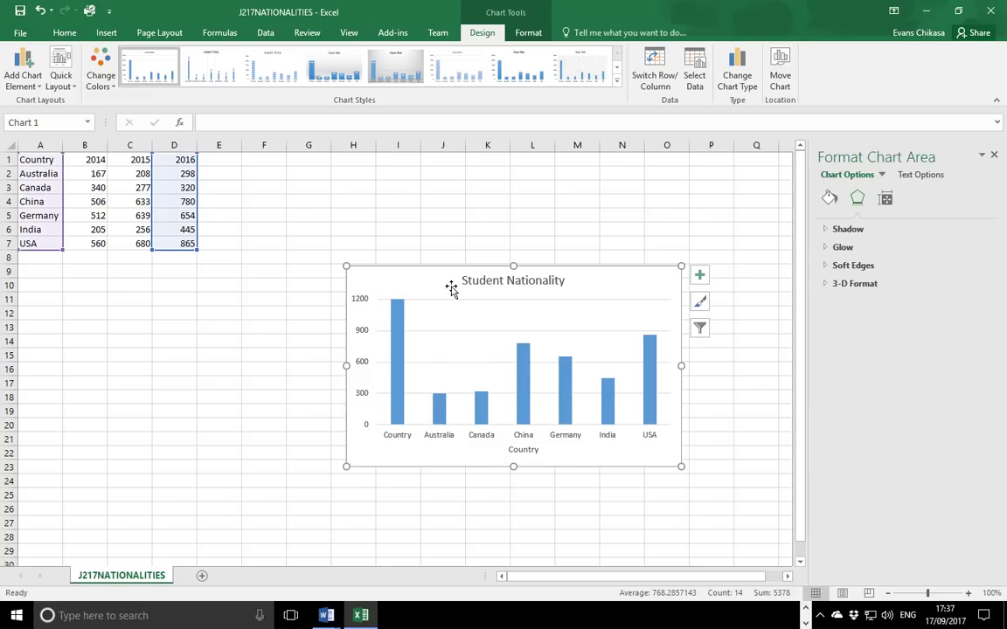
pyautogui.moveTo(326, 611)
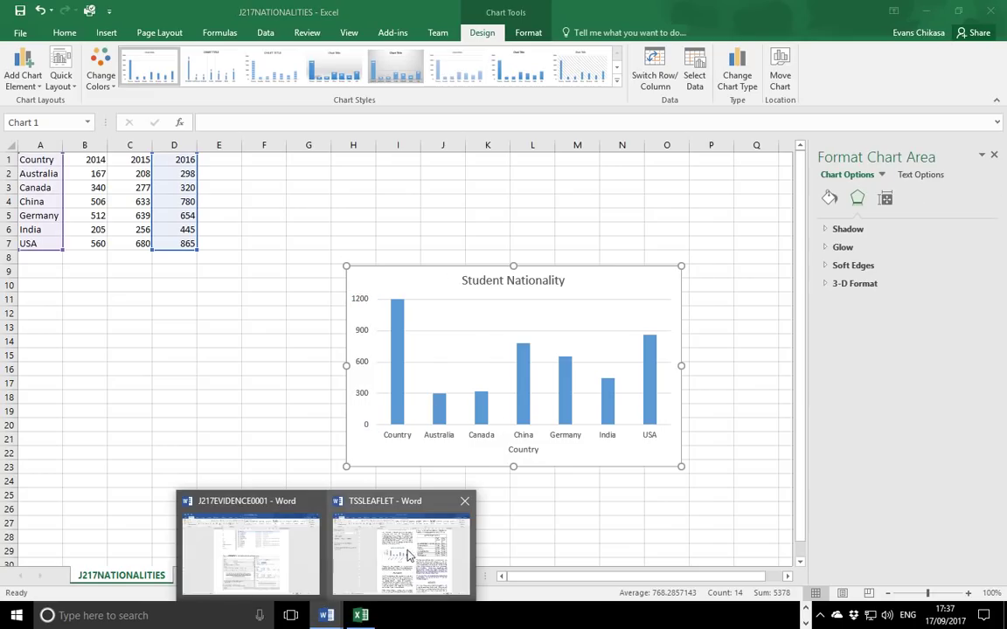
pyautogui.click(397, 547)
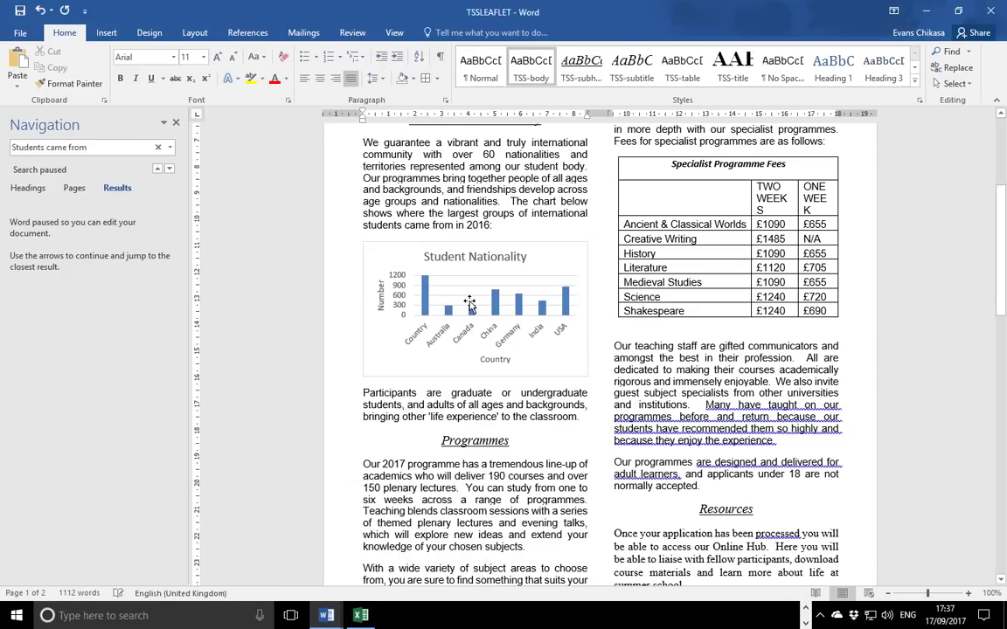
# Delete the Student Nationality title from the old chart in the leaflet
pyautogui.click(470, 303)
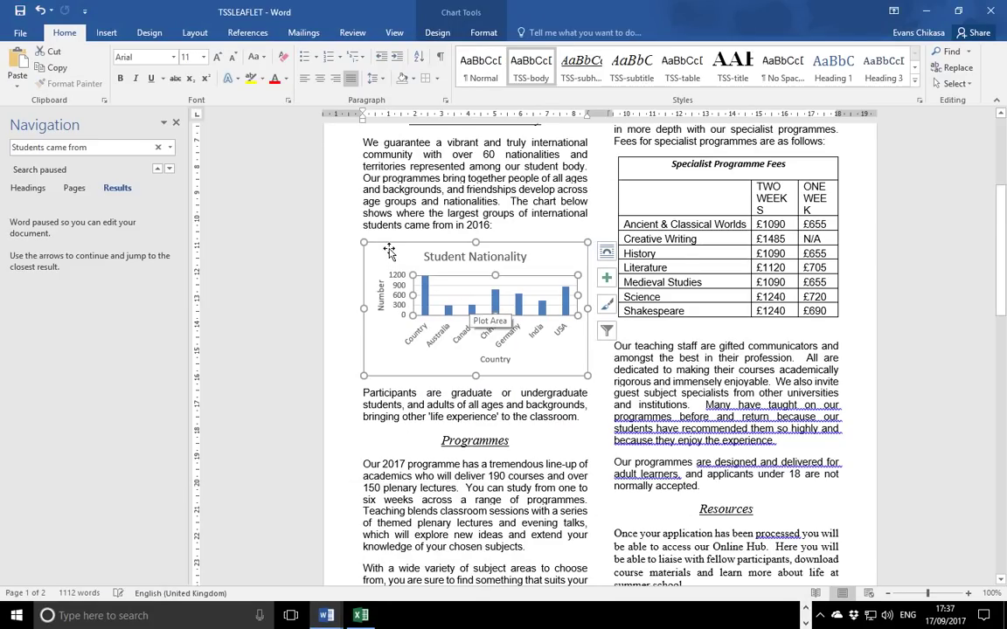
pyautogui.click(518, 228)
pyautogui.click(452, 278)
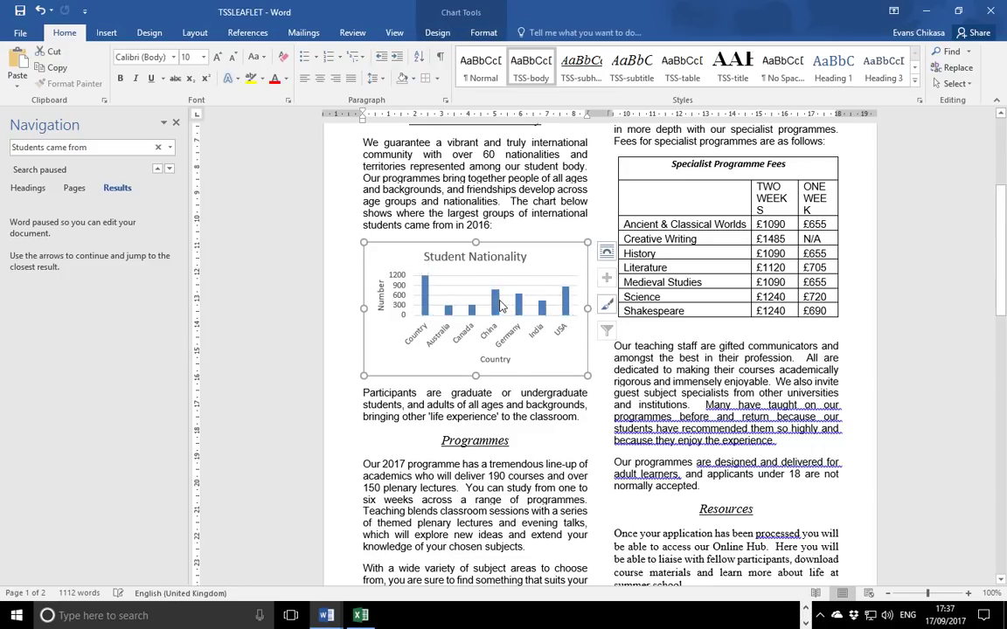
pyautogui.rightClick(495, 254)
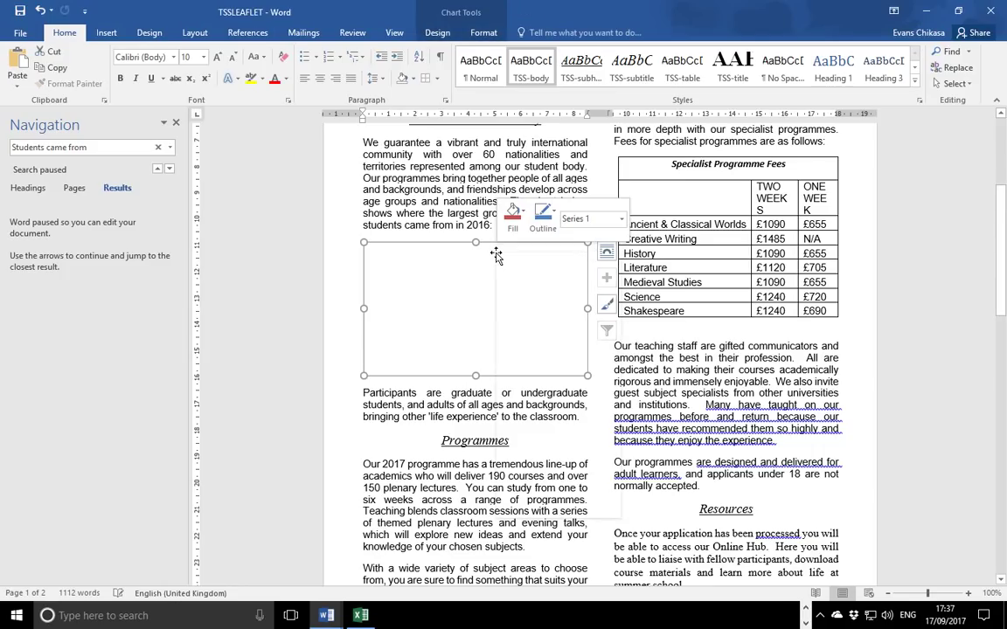
pyautogui.click(410, 269)
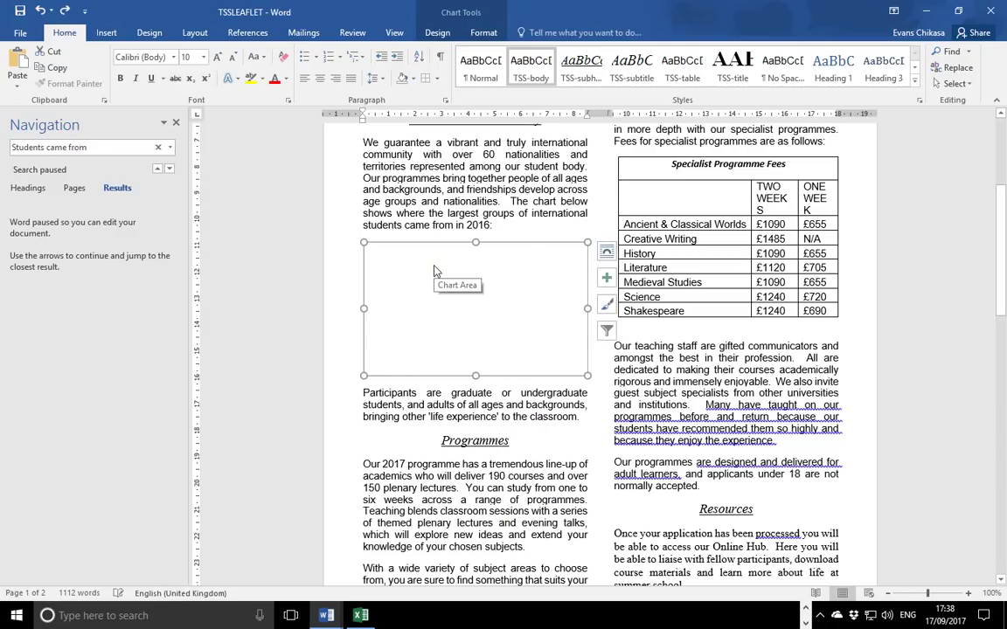
pyautogui.rightClick(434, 261)
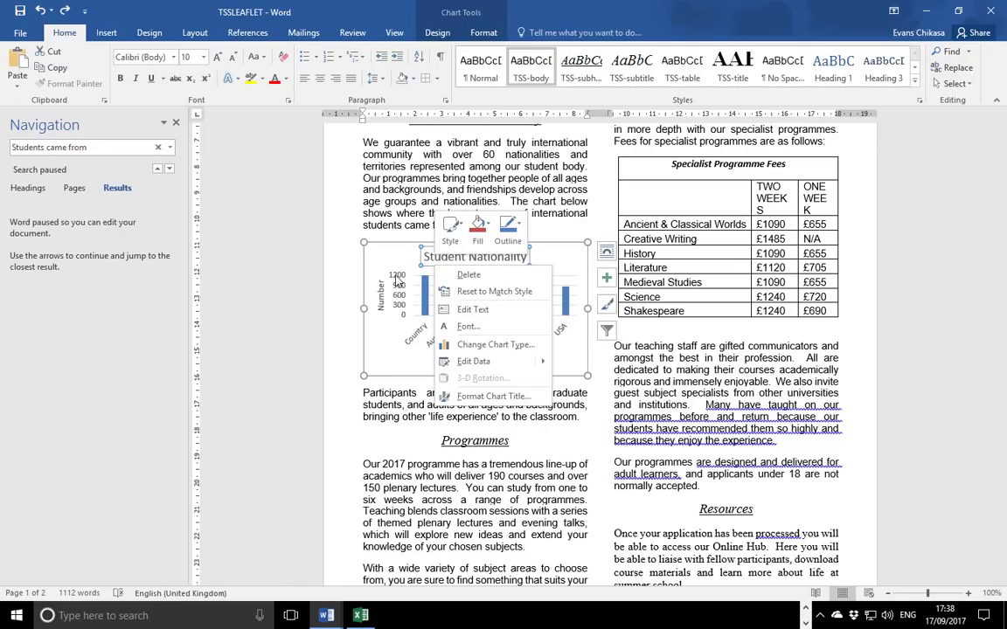
pyautogui.click(466, 275)
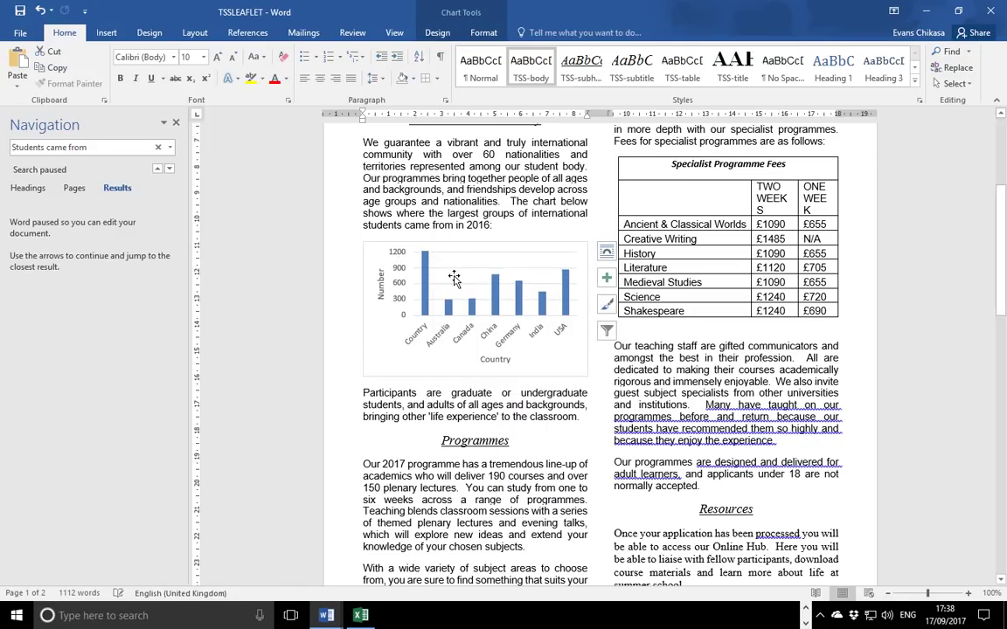
pyautogui.rightClick(365, 262)
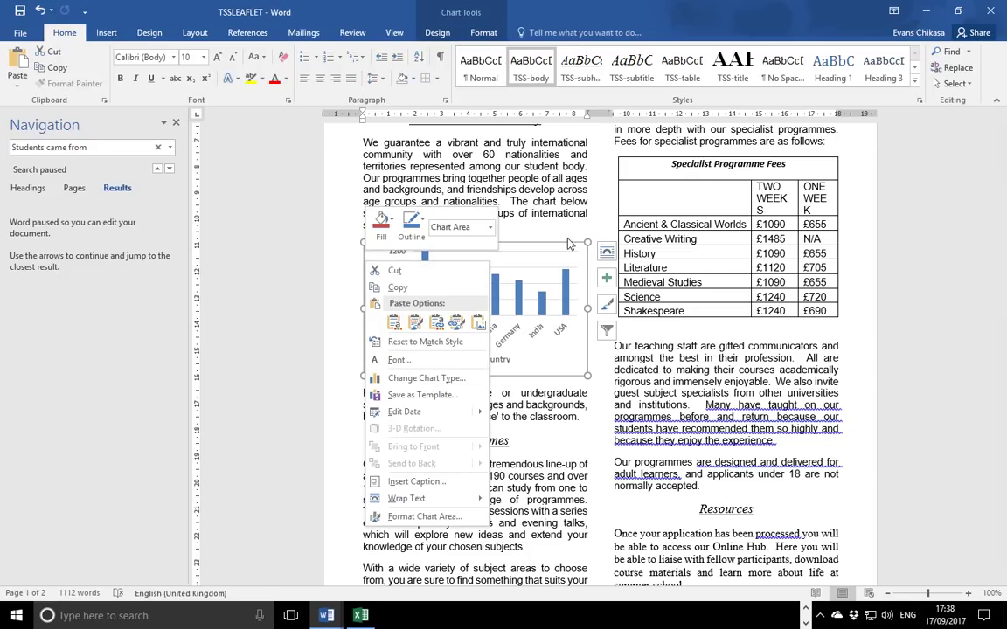
pyautogui.click(565, 248)
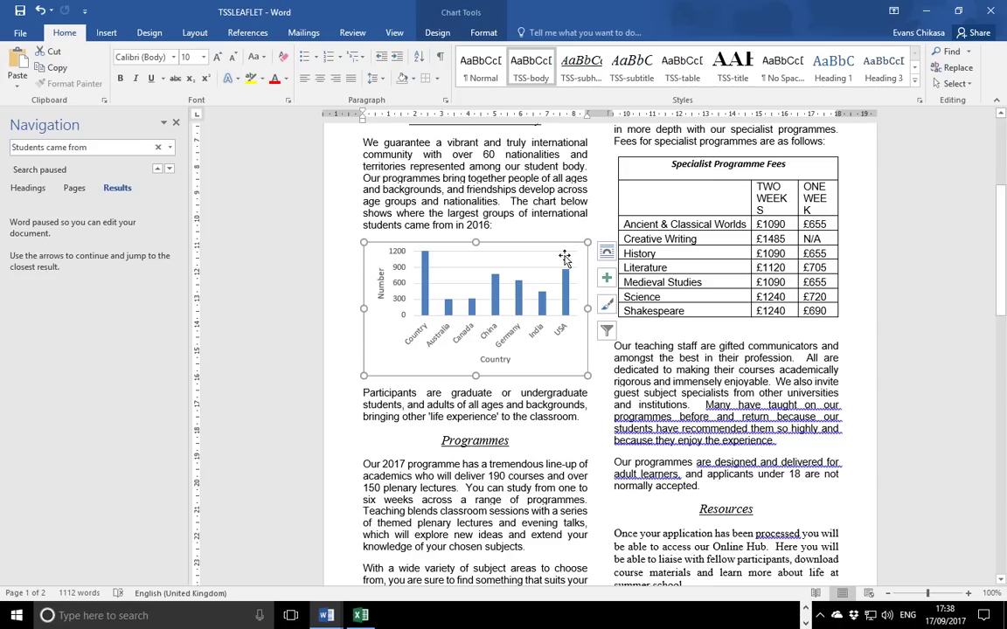
# Undo the title deletion and the earlier chart paste, and paste the updated Student Nationality chart in the same place
pyautogui.hotkey('ctrl', 'z')
pyautogui.hotkey('ctrl', 'z')
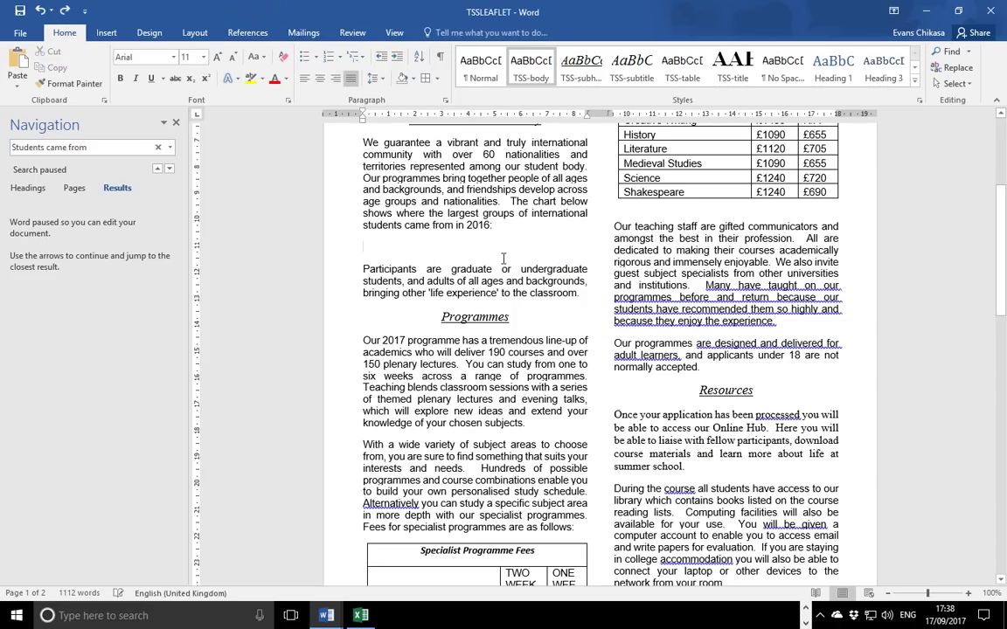
pyautogui.hotkey('ctrl', 'v')
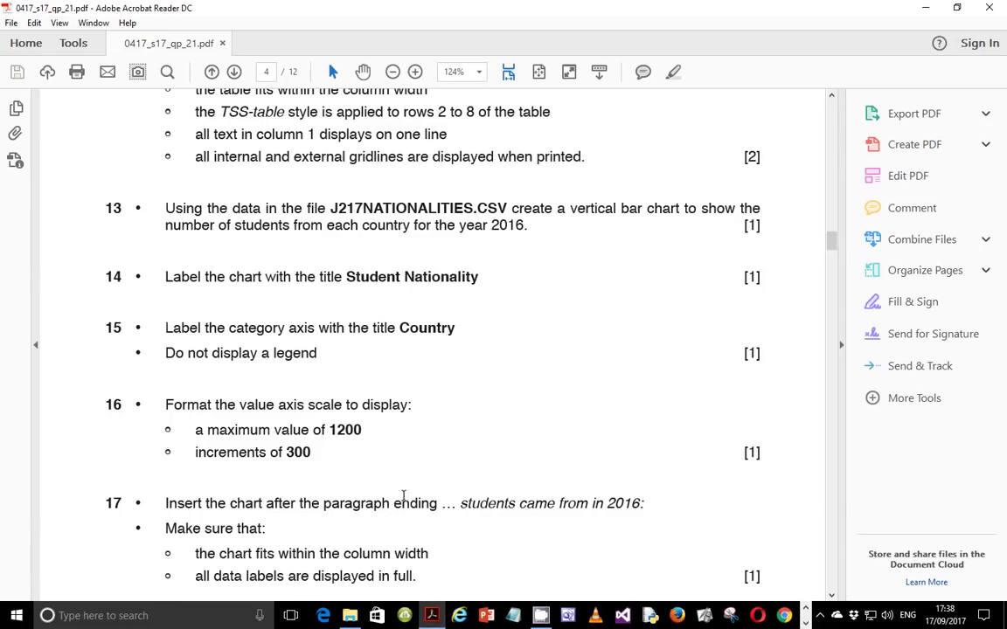
# Read questions 18 and 19 on importing, placing and reflecting the J217TEST.JPG image in the exam paper PDF in Acrobat Reader
pyautogui.scroll(-5, 403, 495)
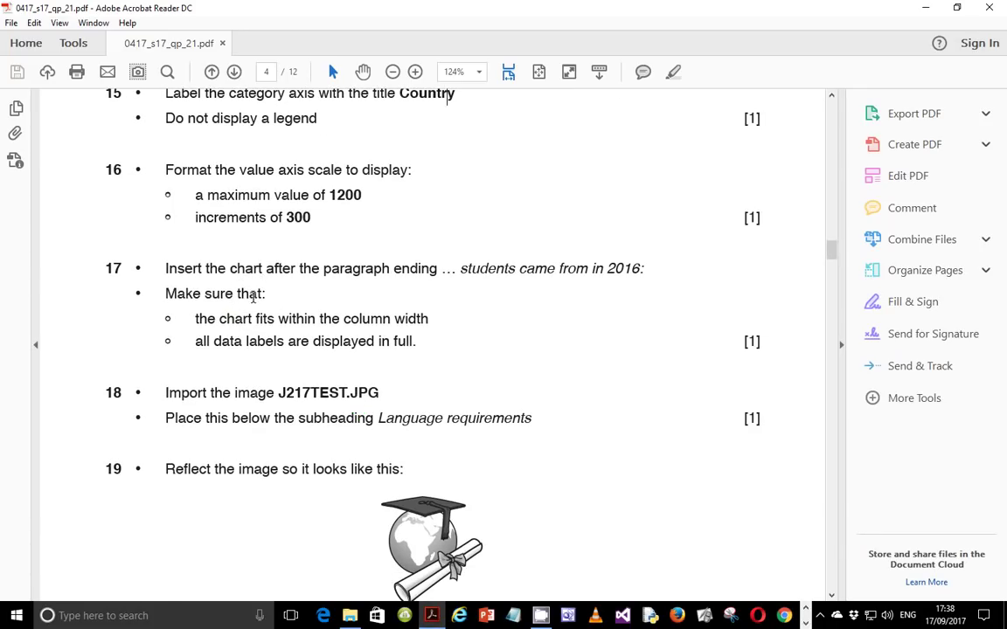
pyautogui.scroll(-3, 267, 310)
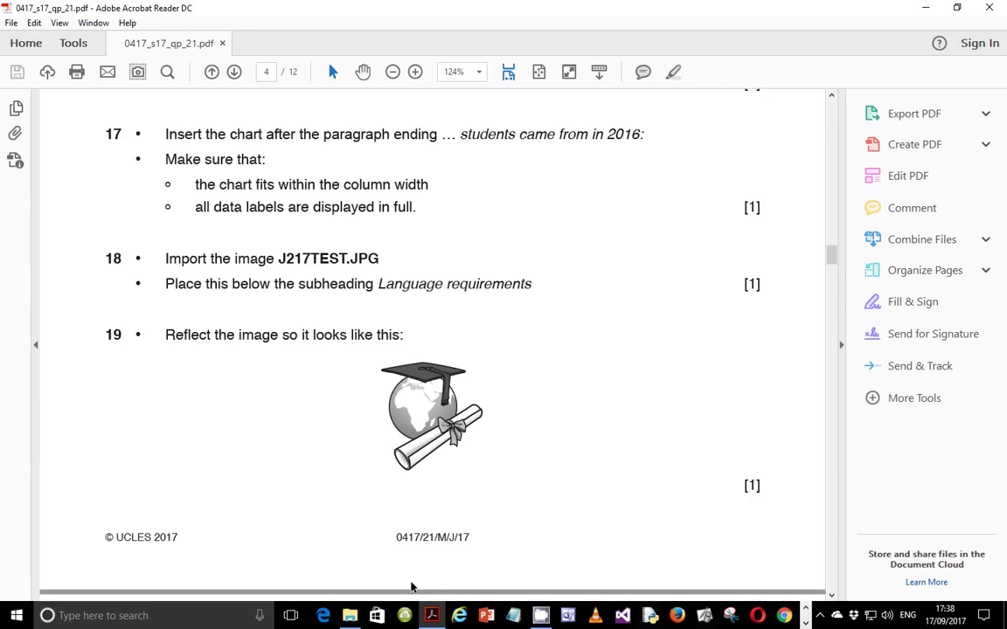
pyautogui.moveTo(352, 619)
# Switch to the TSSLEAFLET document in Word and place the cursor before "All summer school teaching" below the Language requirements subheading
pyautogui.click(805, 615)
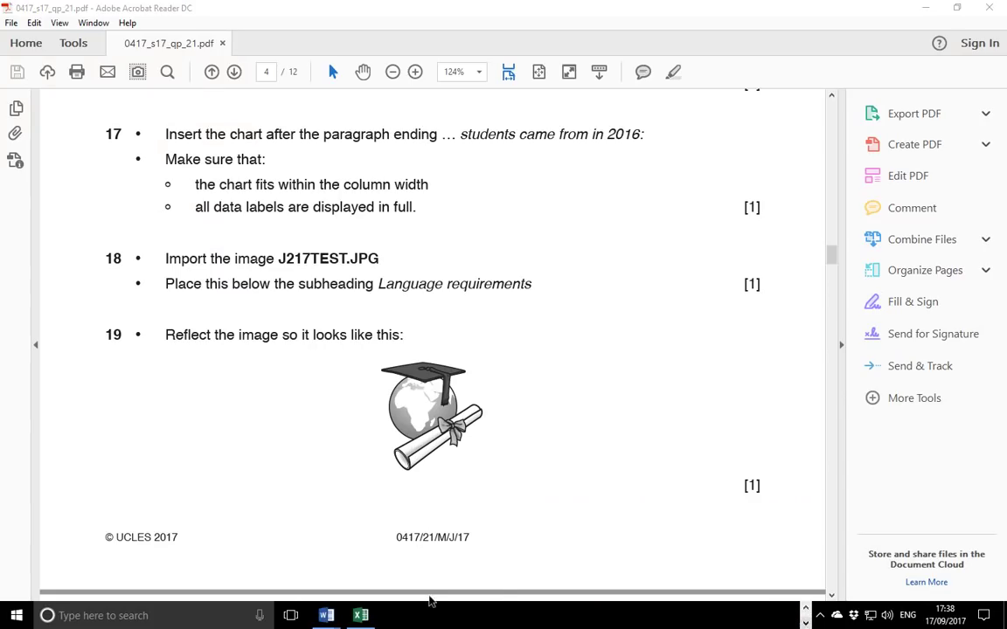
pyautogui.click(458, 531)
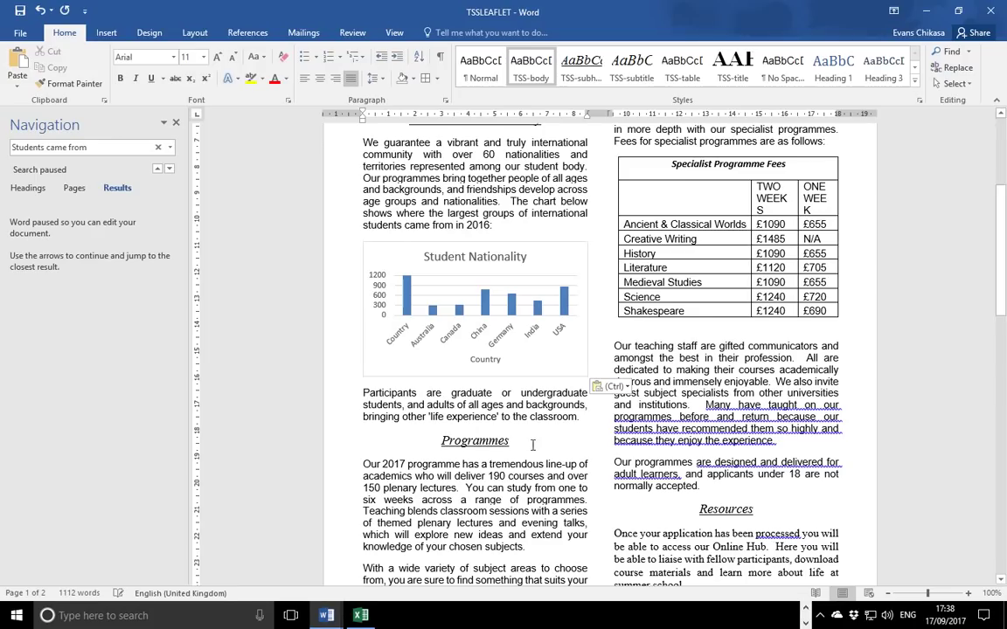
pyautogui.scroll(-3, 603, 384)
pyautogui.scroll(-10, 608, 385)
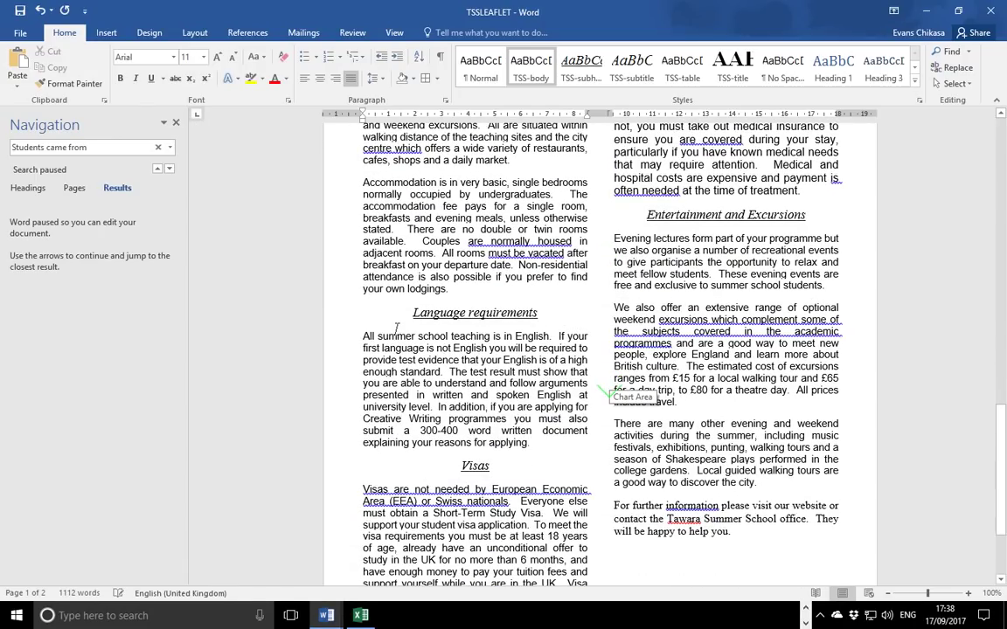
pyautogui.click(362, 337)
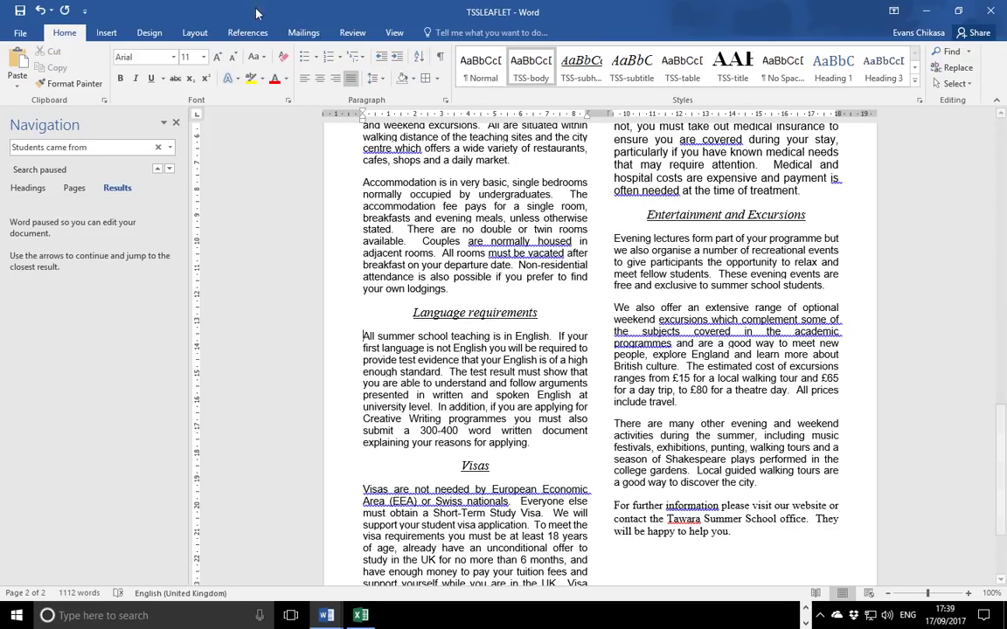
# Insert the picture J217TEST from the folder D:\Tutorials\May_Jun 2017 p2\P21\Worked SFiles at the cursor
pyautogui.click(105, 33)
pyautogui.click(127, 65)
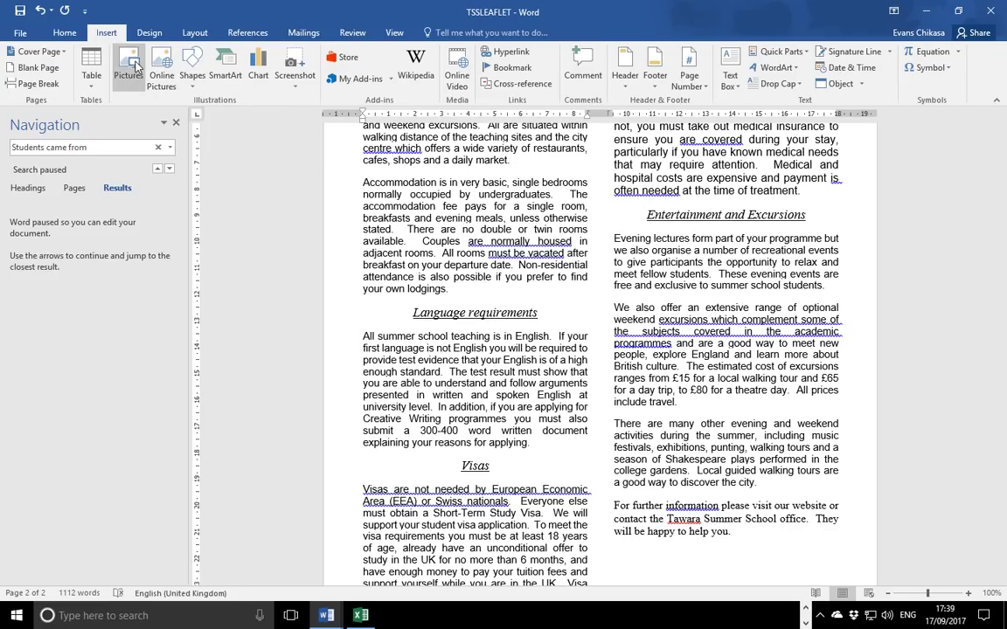
pyautogui.scroll(-1, 108, 254)
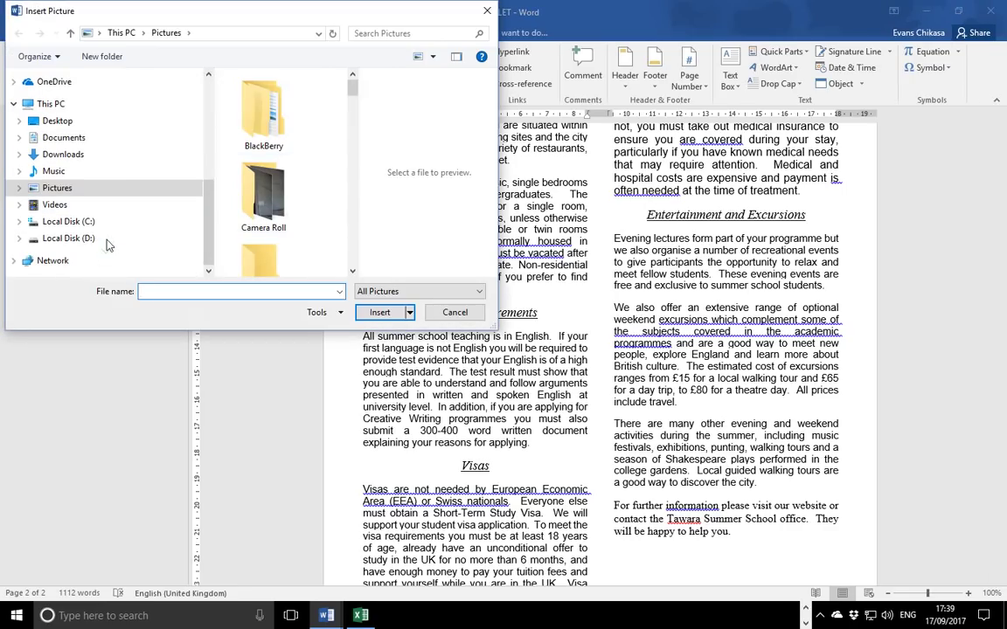
pyautogui.click(87, 237)
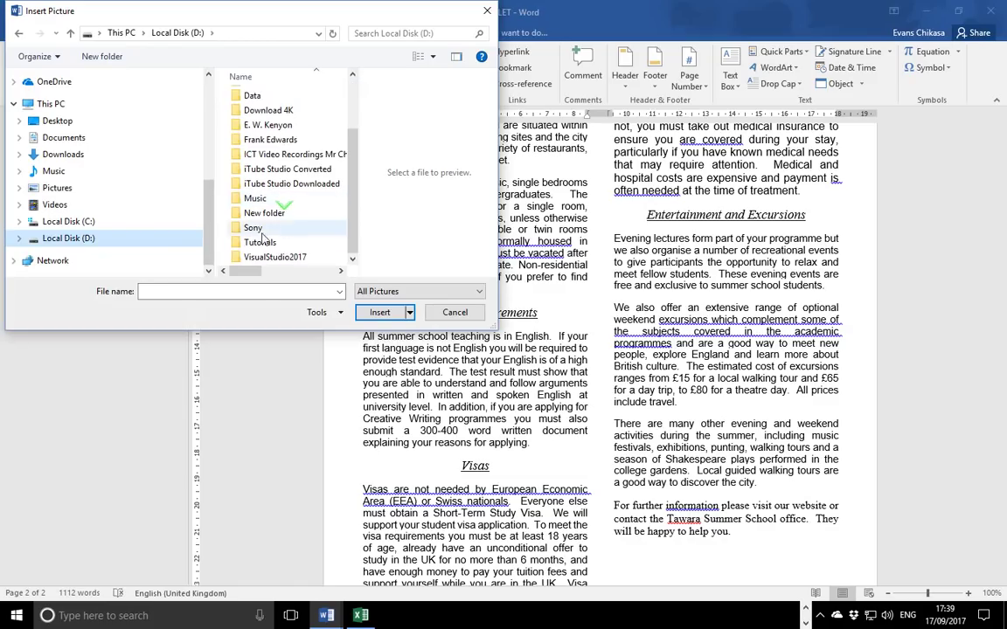
pyautogui.click(260, 242)
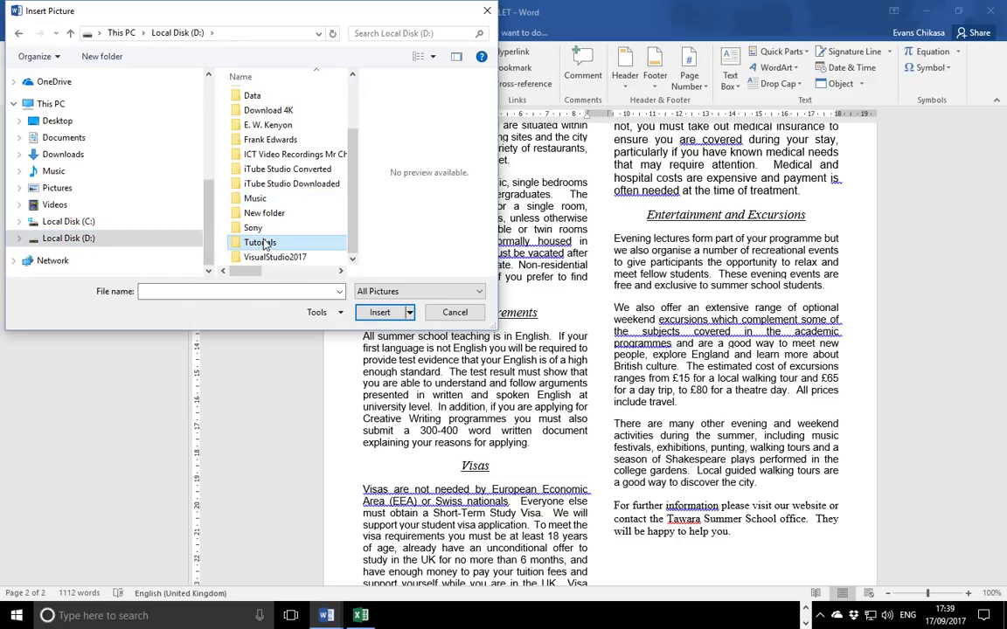
pyautogui.doubleClick(260, 243)
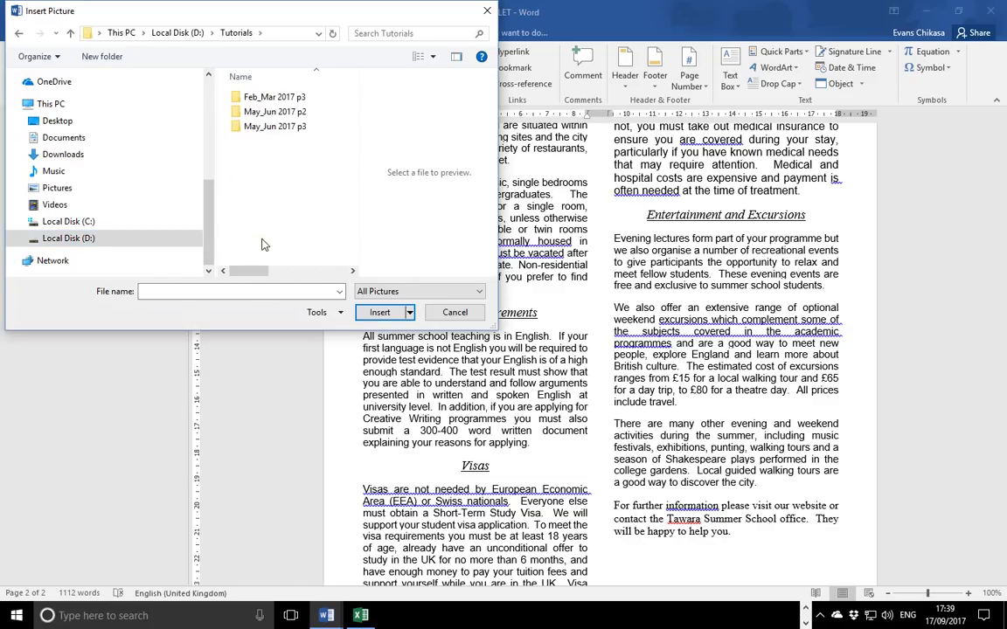
pyautogui.doubleClick(274, 111)
pyautogui.doubleClick(272, 96)
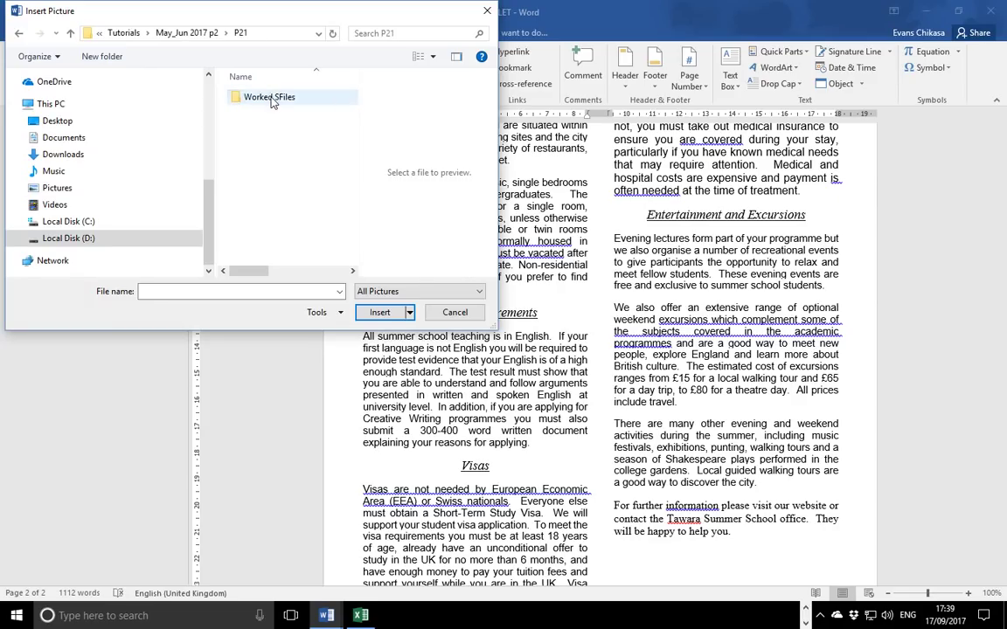
pyautogui.doubleClick(272, 96)
pyautogui.click(270, 159)
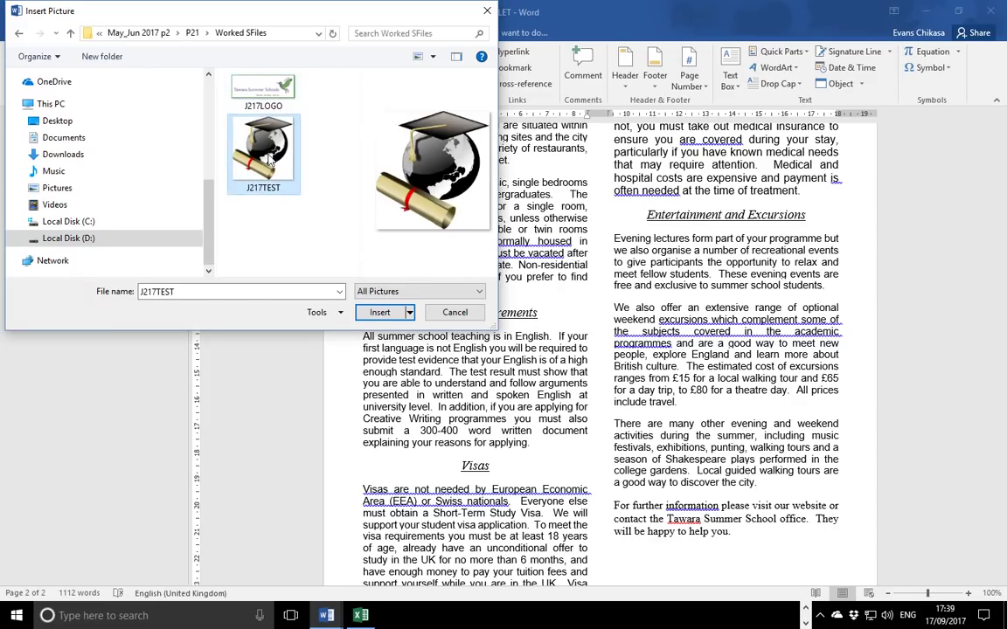
pyautogui.click(379, 312)
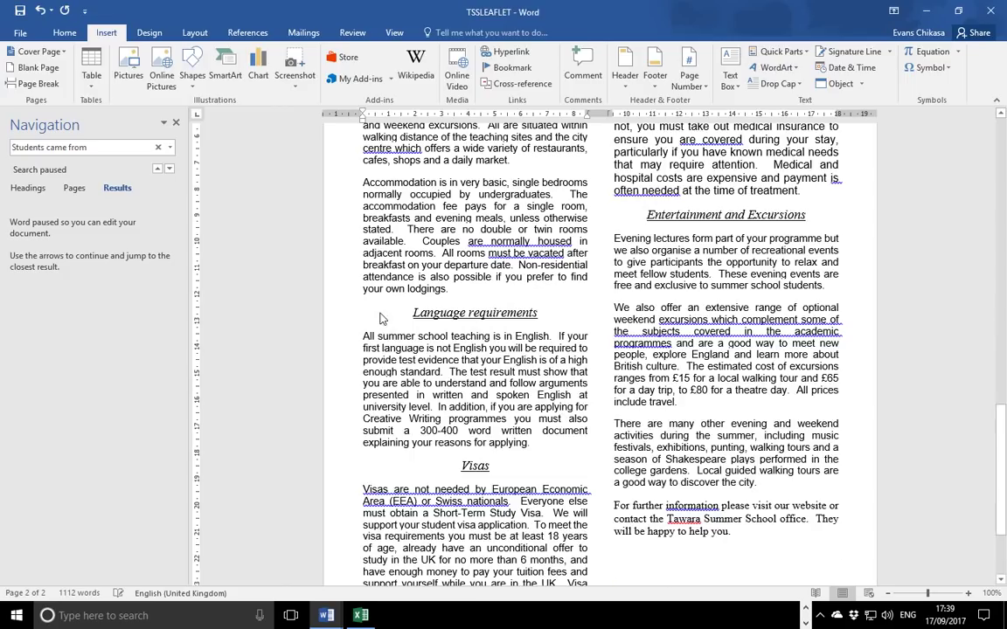
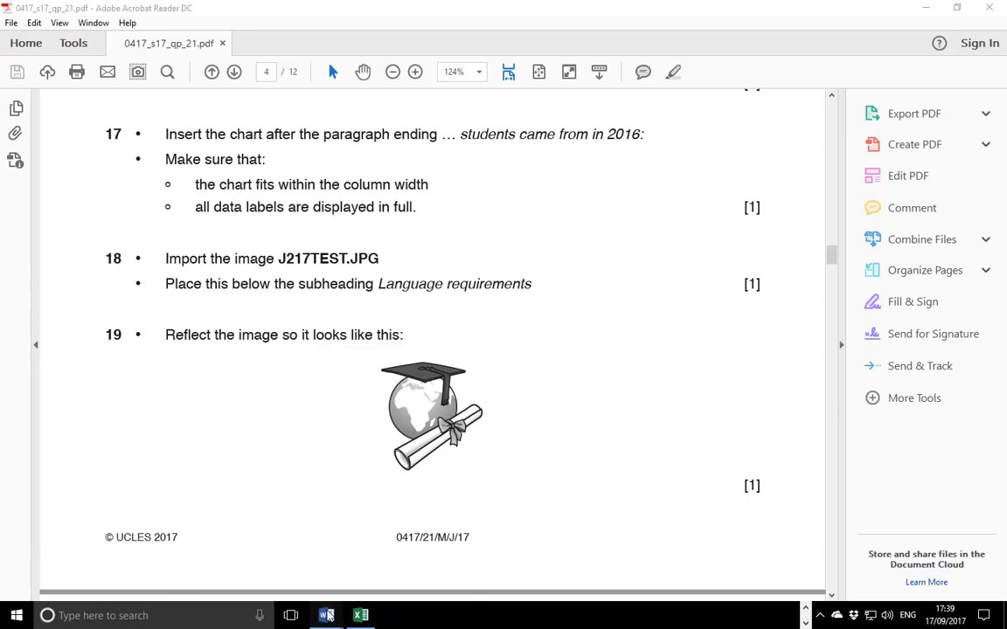
# Return to the TSSLEAFLET document in Word and flip the inserted graduation image horizontally
pyautogui.click(328, 616)
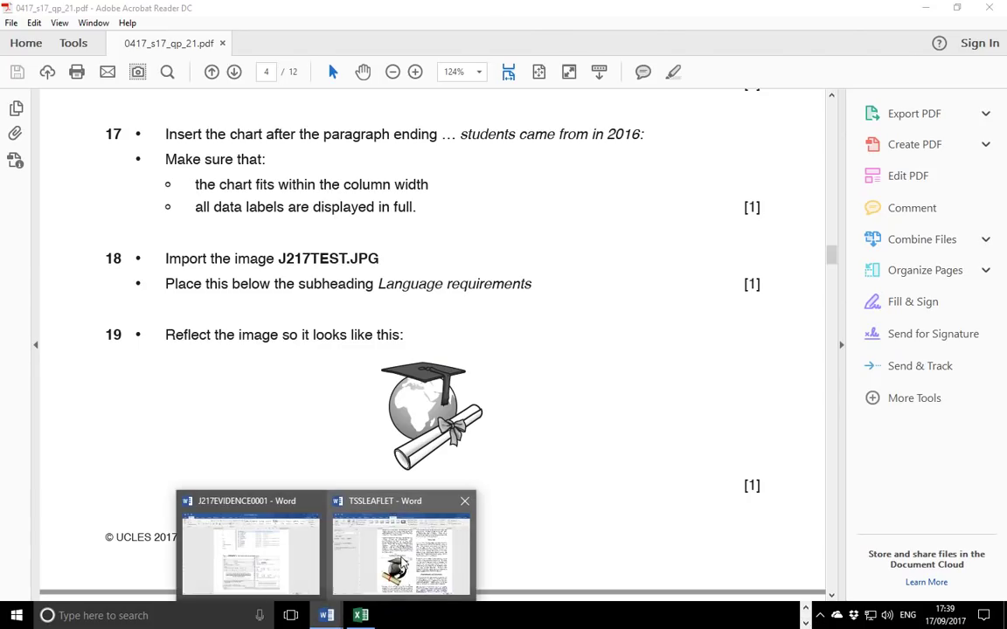
pyautogui.click(400, 559)
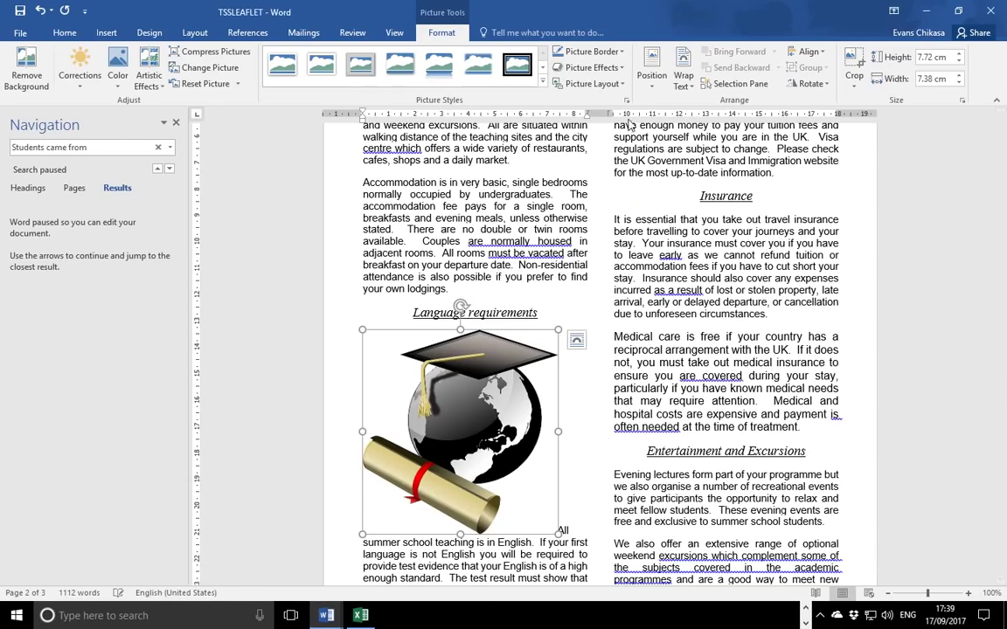
pyautogui.click(827, 87)
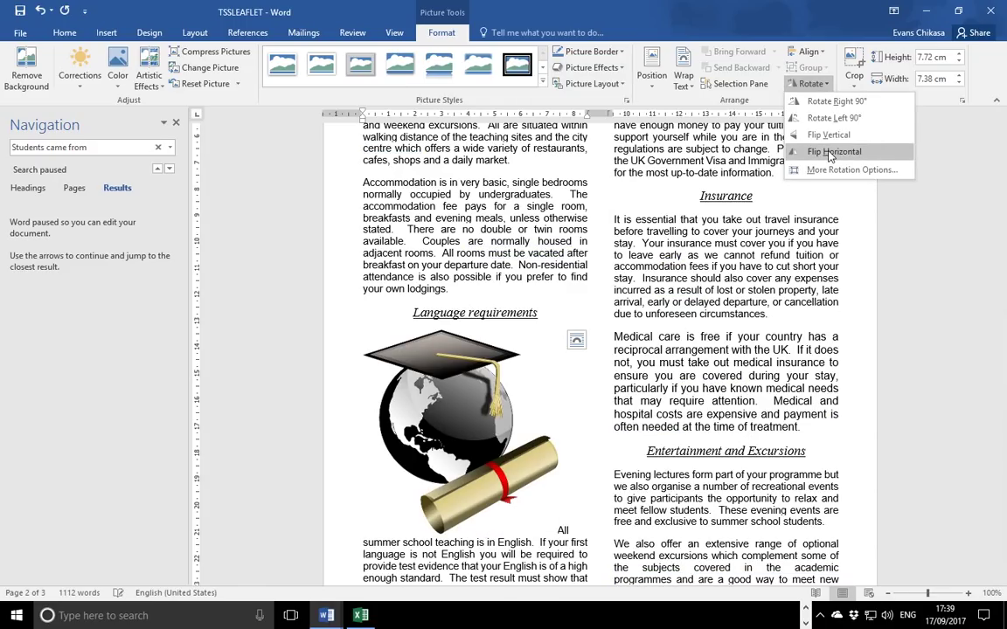
pyautogui.click(830, 153)
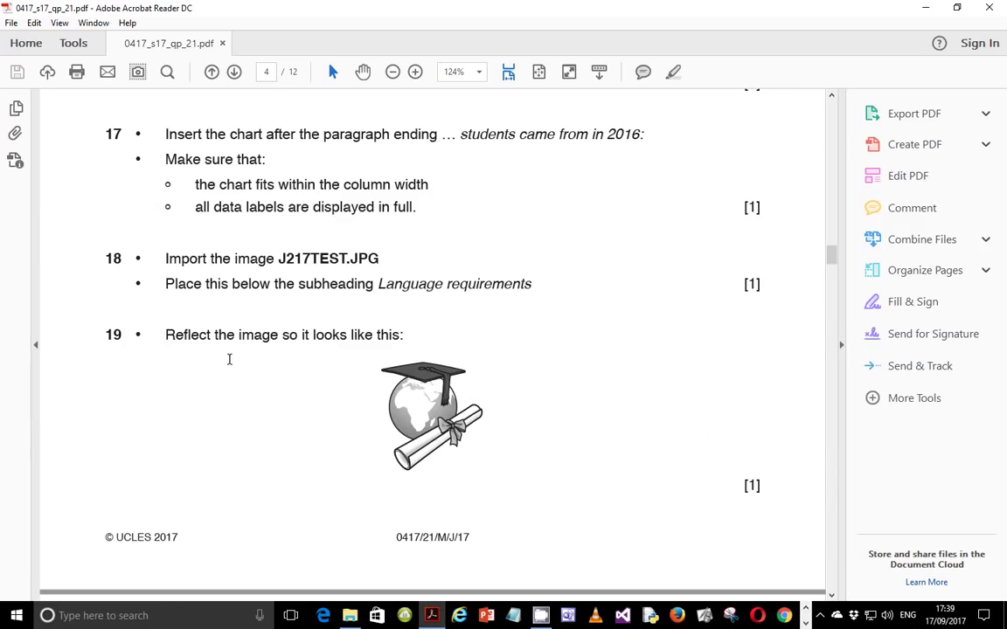
# Check the image size requirement in the exam paper and set the leaflet image's width to 4 cm with the aspect ratio locked
pyautogui.scroll(-5, 244, 355)
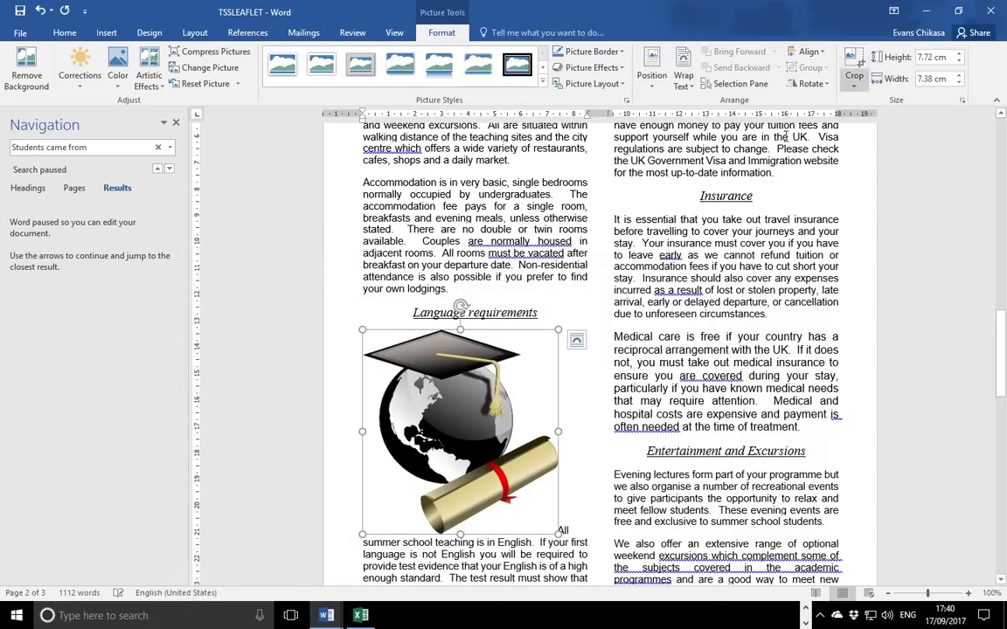
pyautogui.rightClick(486, 358)
pyautogui.click(515, 328)
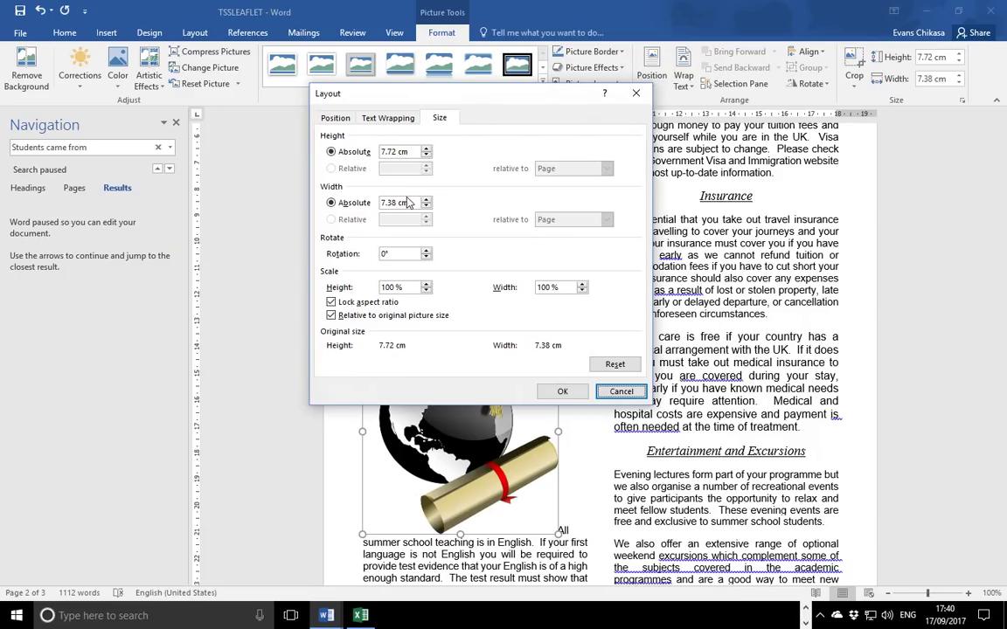
pyautogui.doubleClick(410, 202)
pyautogui.write('4')
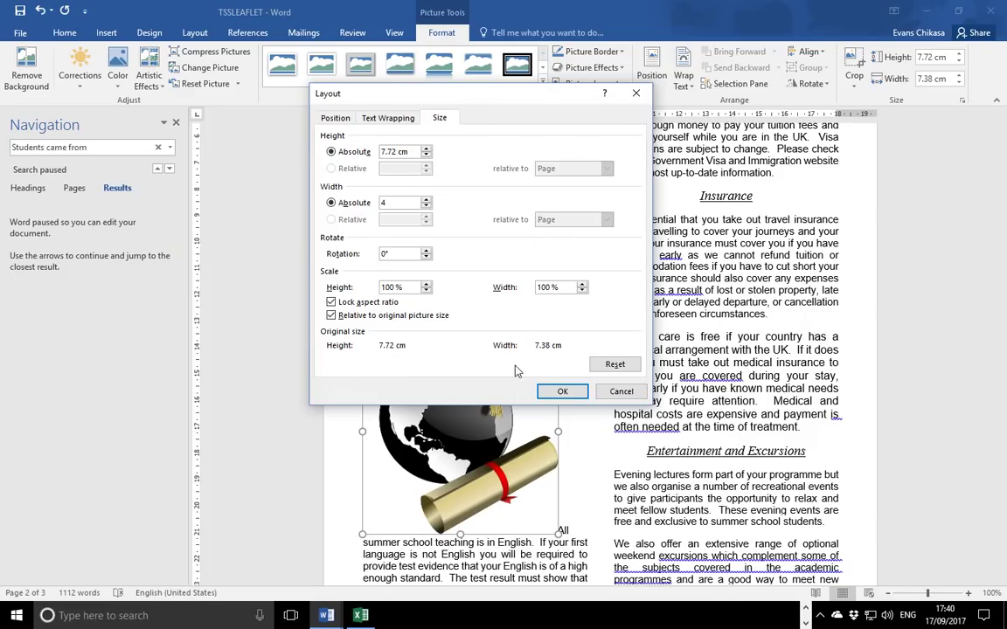
pyautogui.click(559, 393)
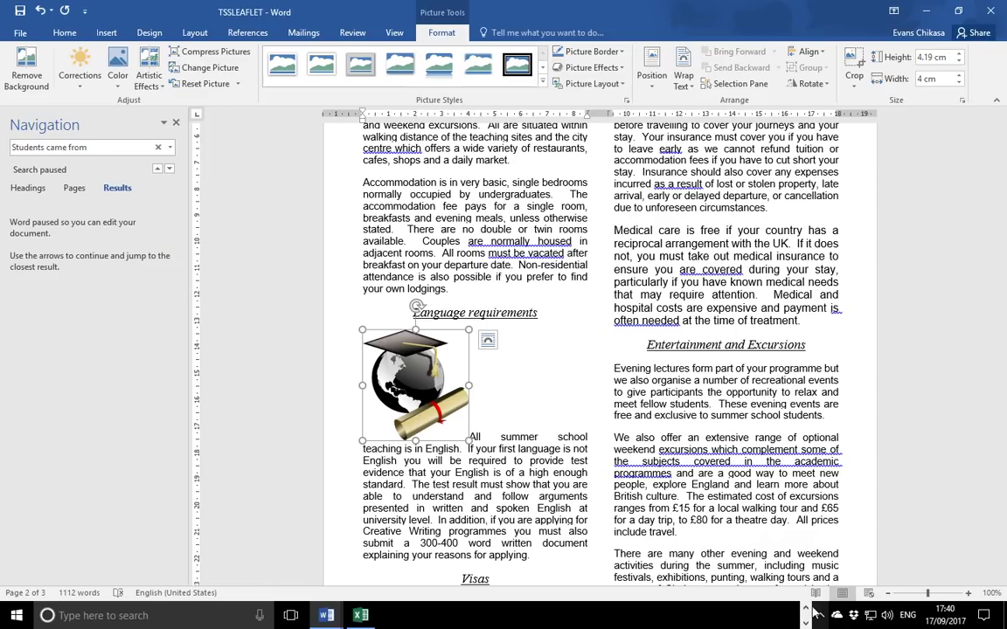
# Check question 20's alignment and wrapping requirements in the exam paper PDF, and apply Square text wrapping to the image in TSSLEAFLET
pyautogui.click(432, 617)
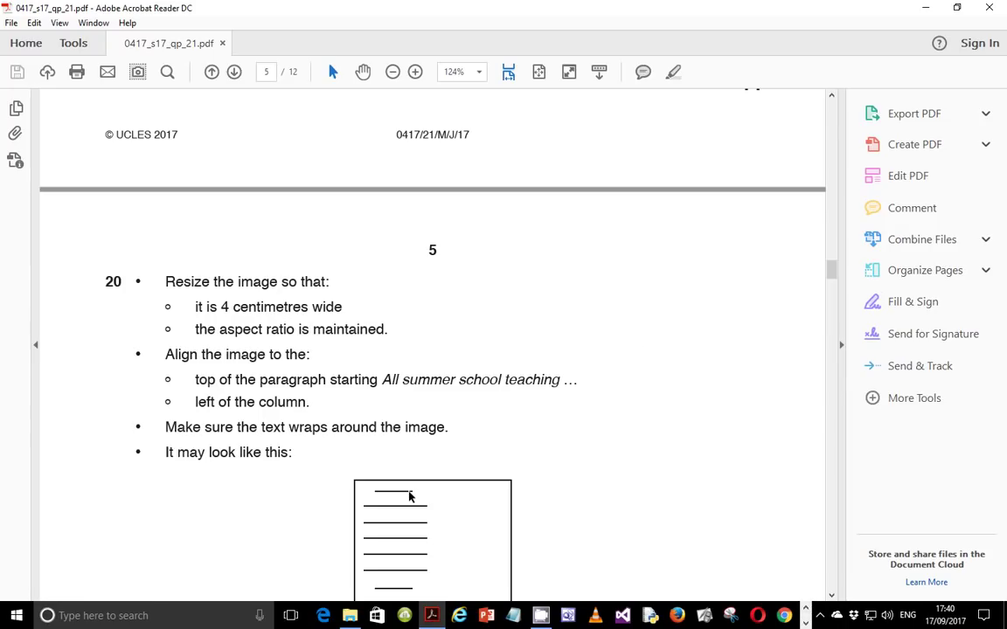
pyautogui.scroll(-3, 340, 397)
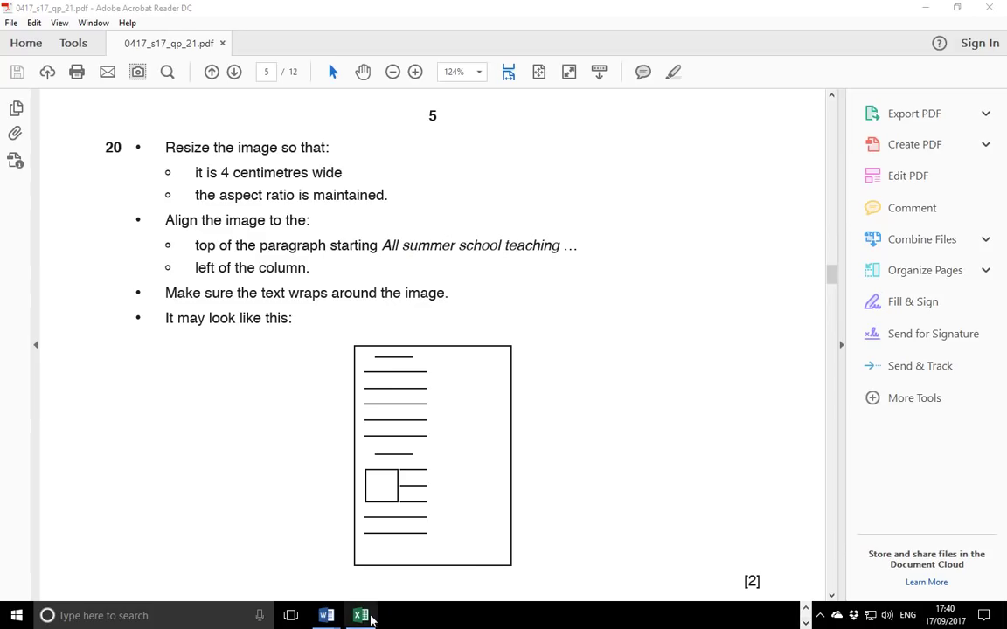
pyautogui.moveTo(326, 615)
pyautogui.click(470, 576)
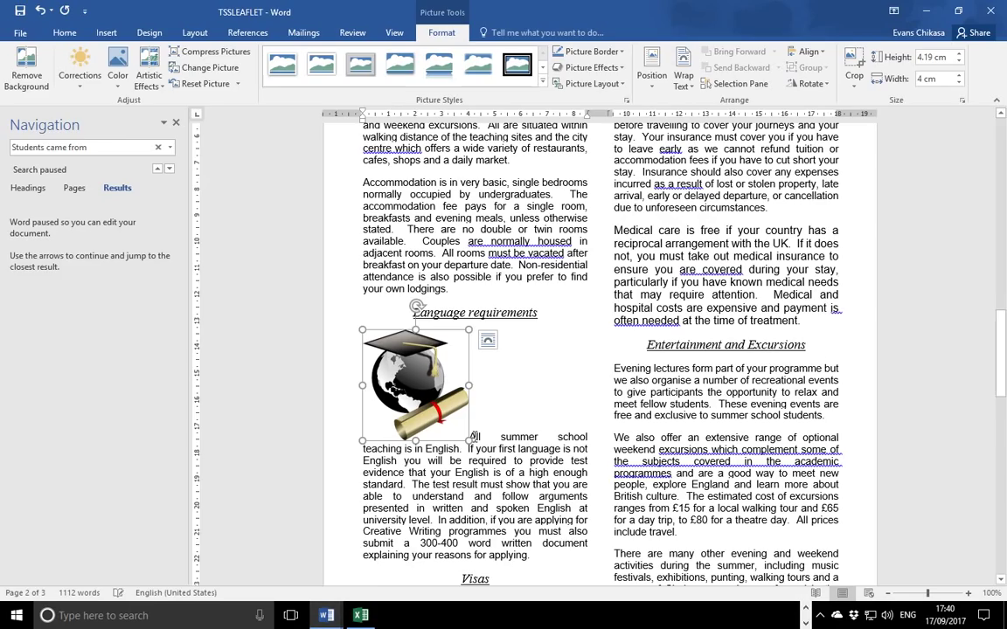
pyautogui.rightClick(431, 373)
pyautogui.moveTo(552, 334)
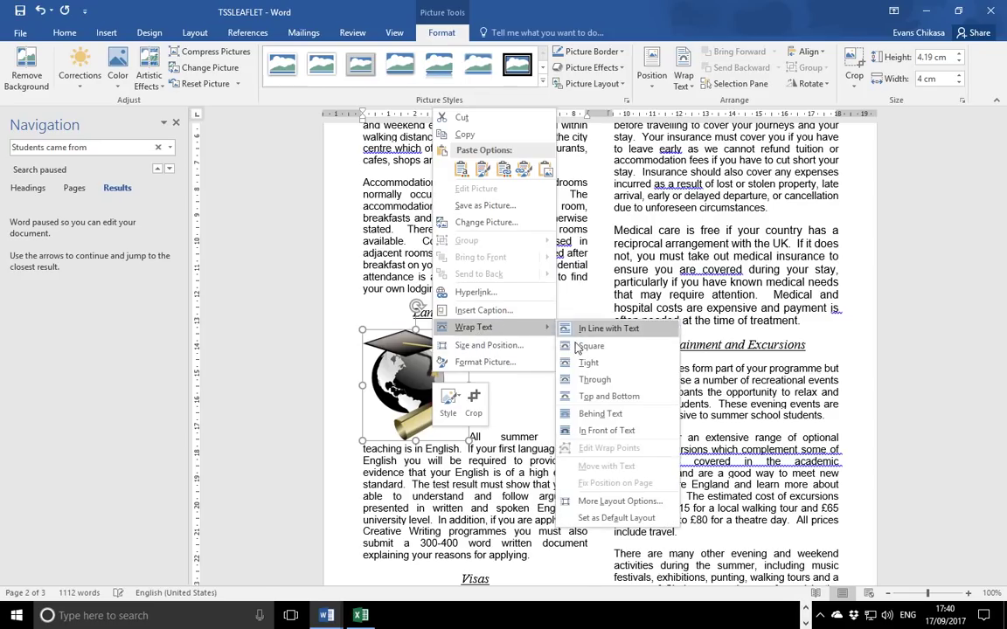
pyautogui.click(591, 345)
pyautogui.click(536, 418)
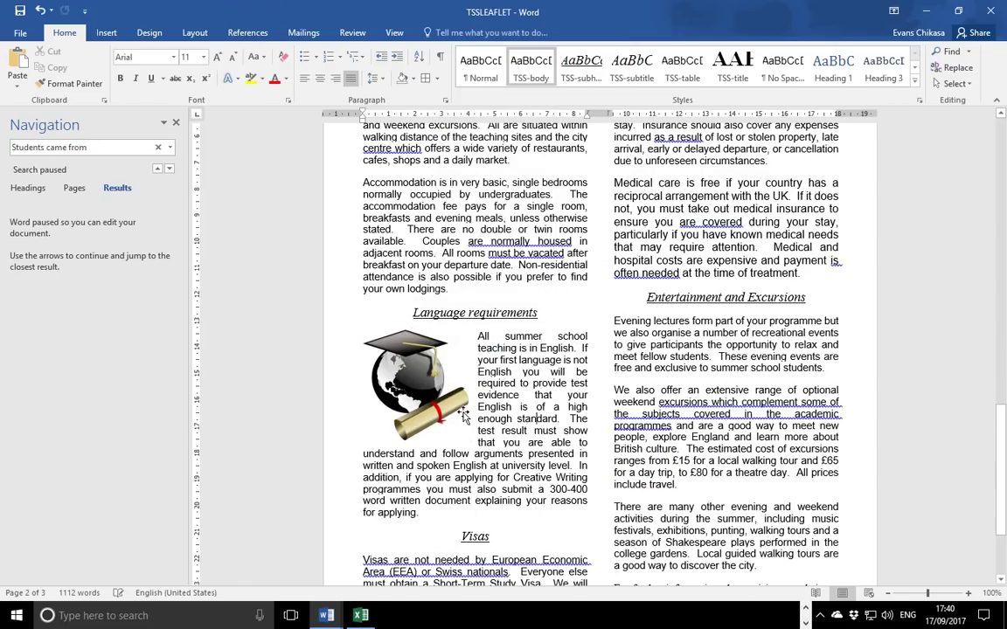
pyautogui.click(420, 384)
pyautogui.click(543, 359)
# Read question 21's proofreading and layout checklist in the exam paper PDF in Acrobat Reader, including the blank page, house style and column width points
pyautogui.click(766, 626)
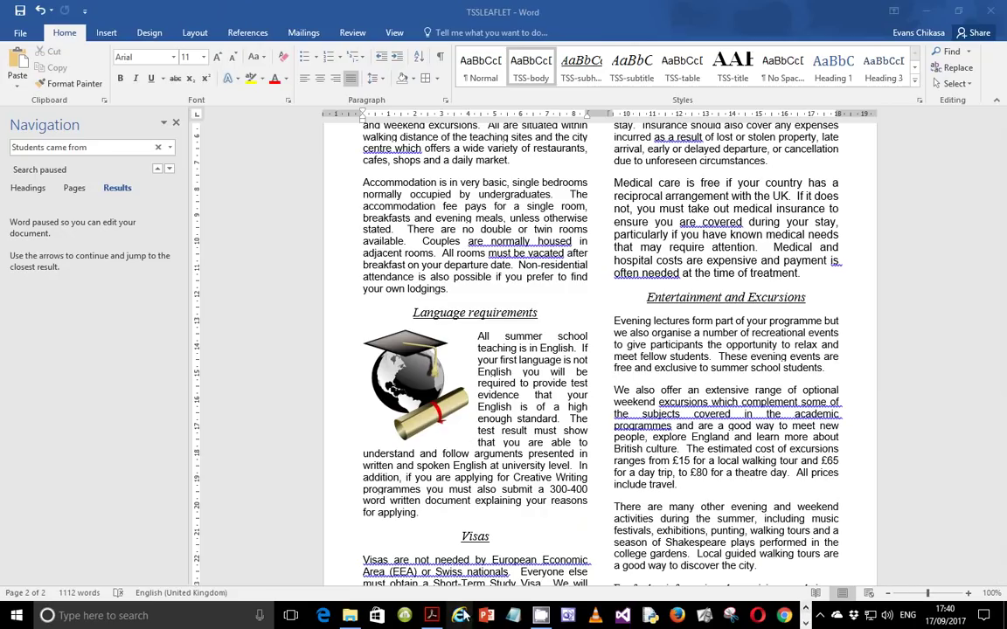
pyautogui.click(432, 616)
pyautogui.scroll(-10, 443, 467)
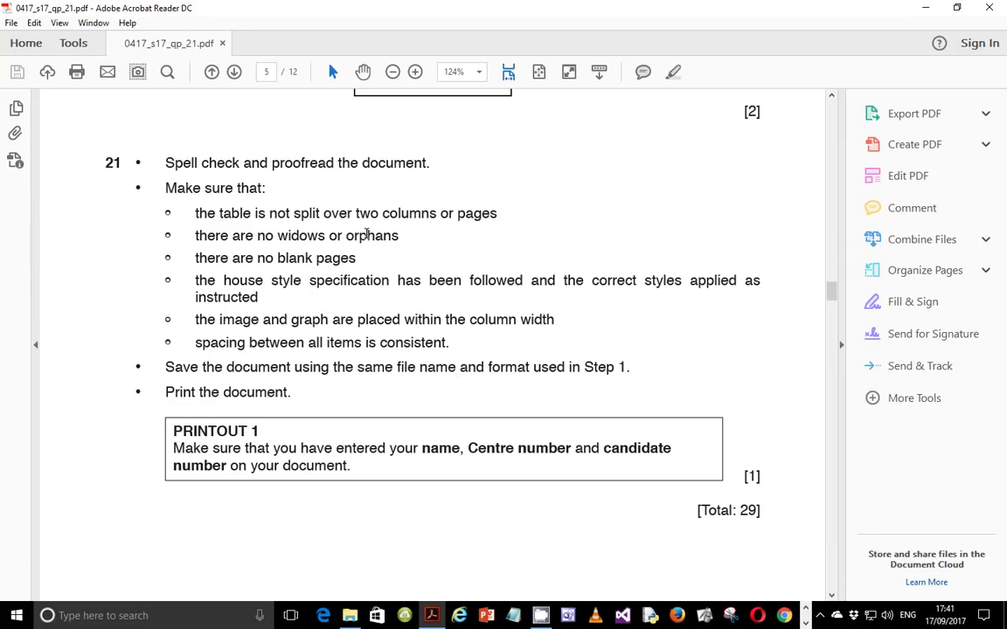
pyautogui.moveTo(210, 259); pyautogui.dragTo(335, 261)
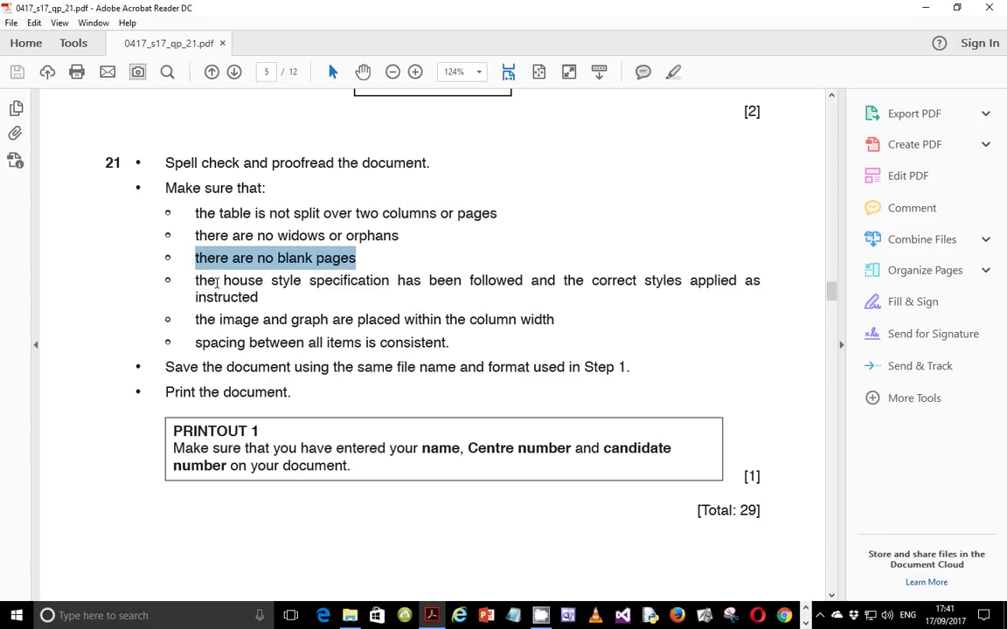
pyautogui.moveTo(259, 298); pyautogui.dragTo(303, 290)
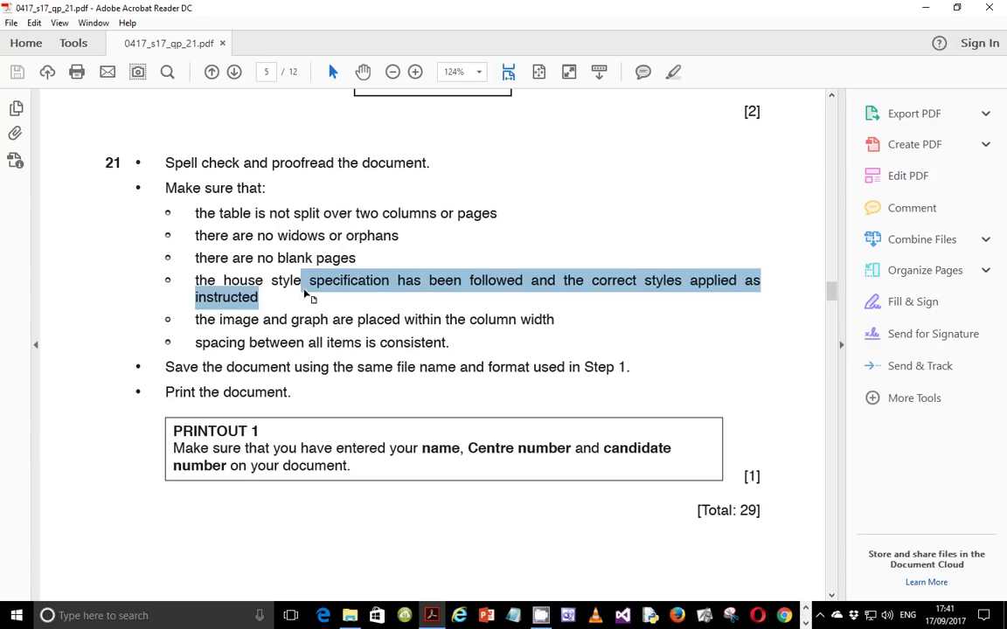
pyautogui.moveTo(207, 320); pyautogui.dragTo(514, 329)
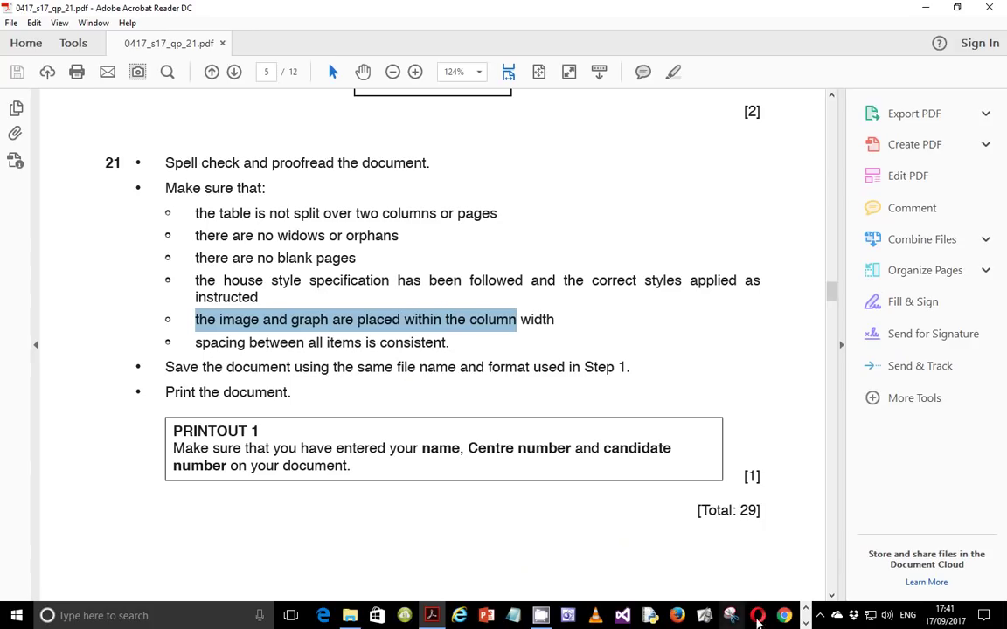
# Examine the chart, the Specialist Programme Fees table and the page layout in TSSLEAFLET in Word, and return to question 21 in the exam paper
pyautogui.click(535, 616)
pyautogui.moveTo(326, 615)
pyautogui.click(402, 516)
pyautogui.scroll(12, 472, 341)
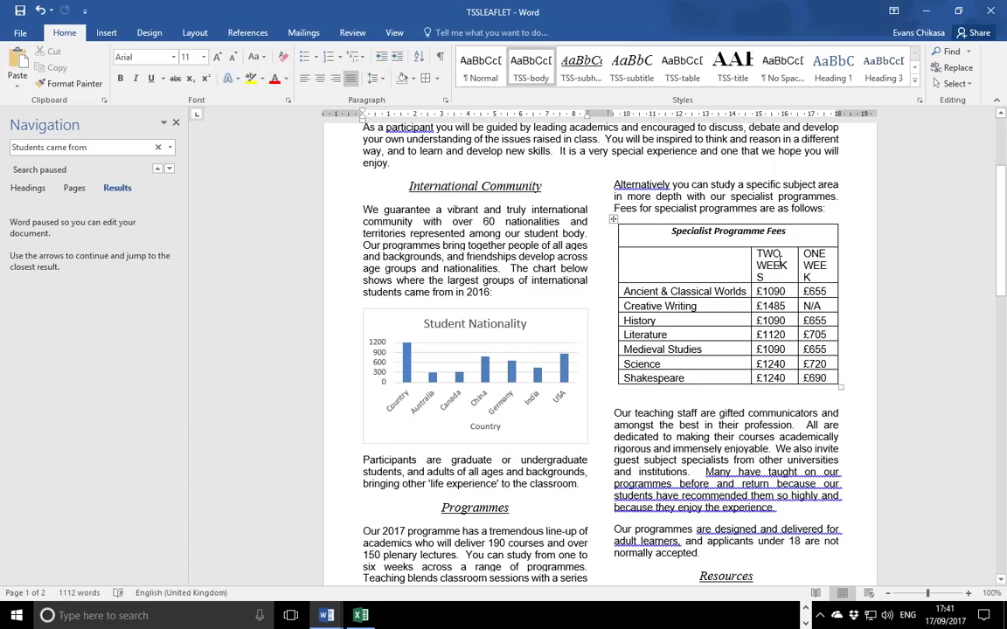
pyautogui.click(771, 278)
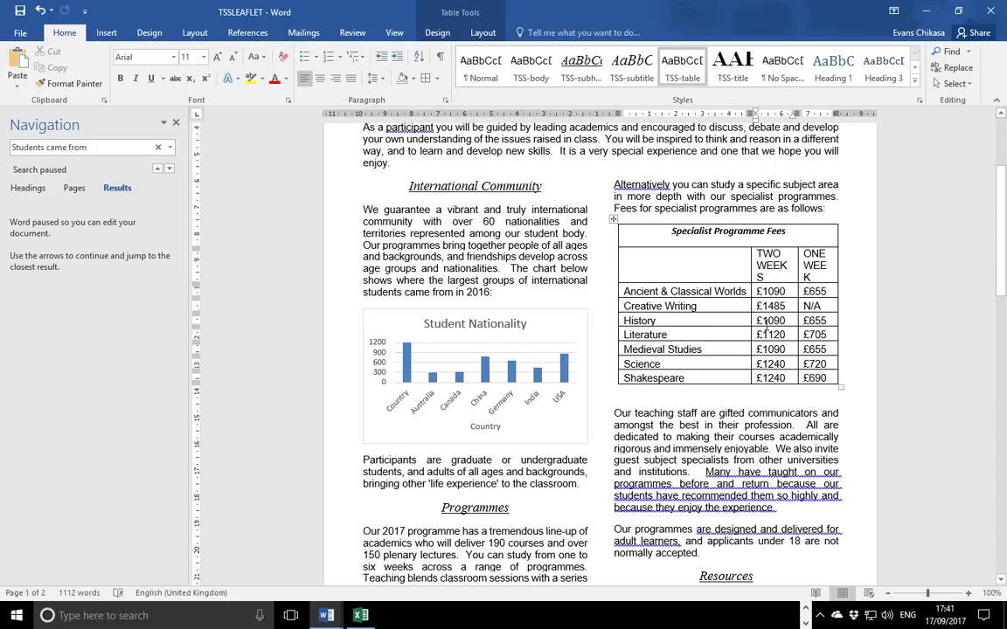
pyautogui.scroll(-5, 725, 400)
pyautogui.scroll(-2, 726, 400)
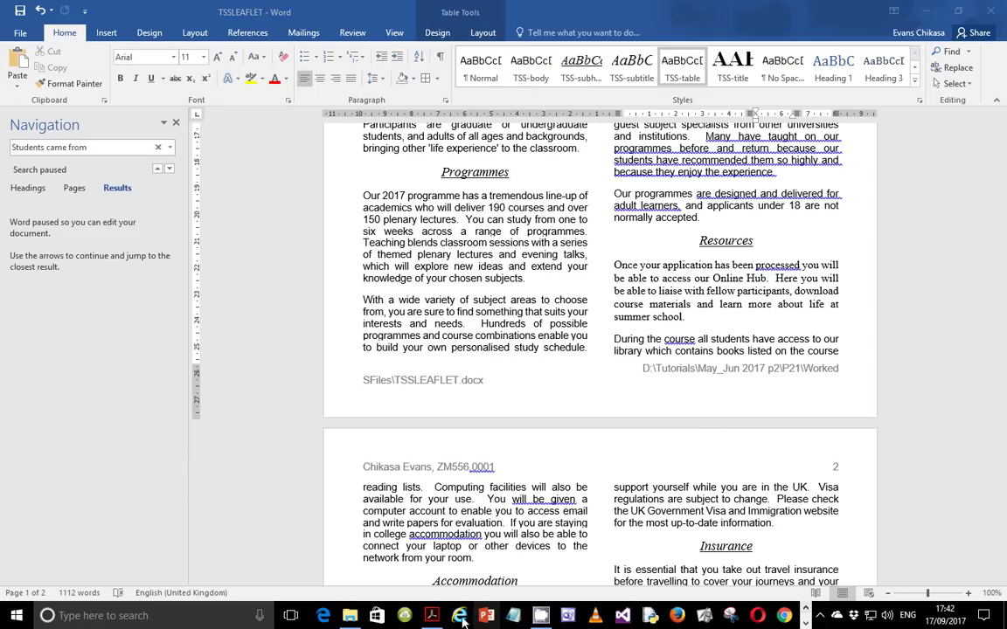
pyautogui.click(431, 615)
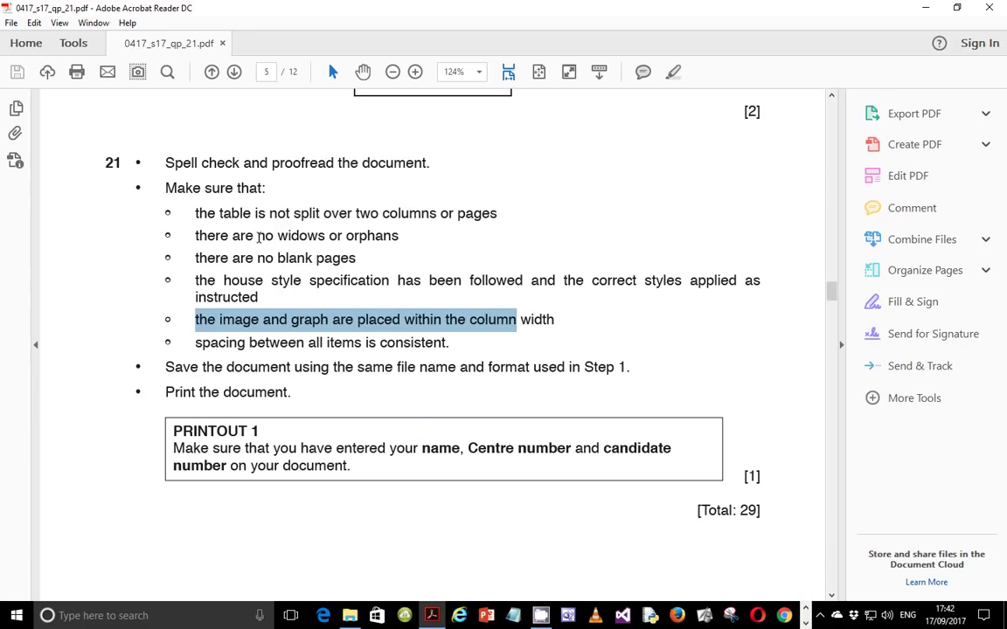
# Check question 21's spell check instruction in the exam paper, switch to TSSLEAFLET in Word and start the spelling and grammar check
pyautogui.moveTo(166, 163); pyautogui.dragTo(430, 164)
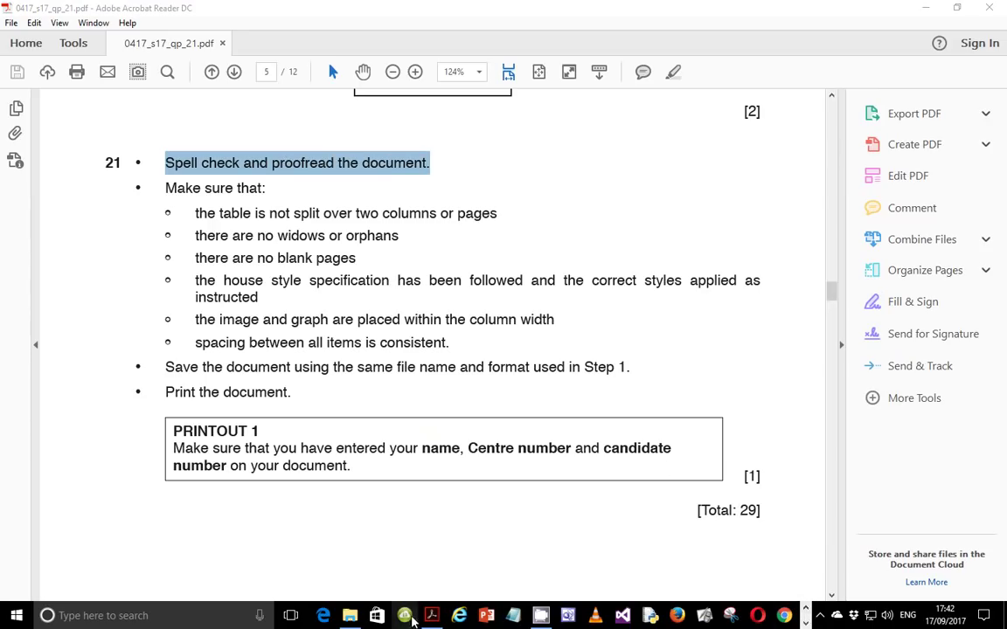
pyautogui.click(804, 621)
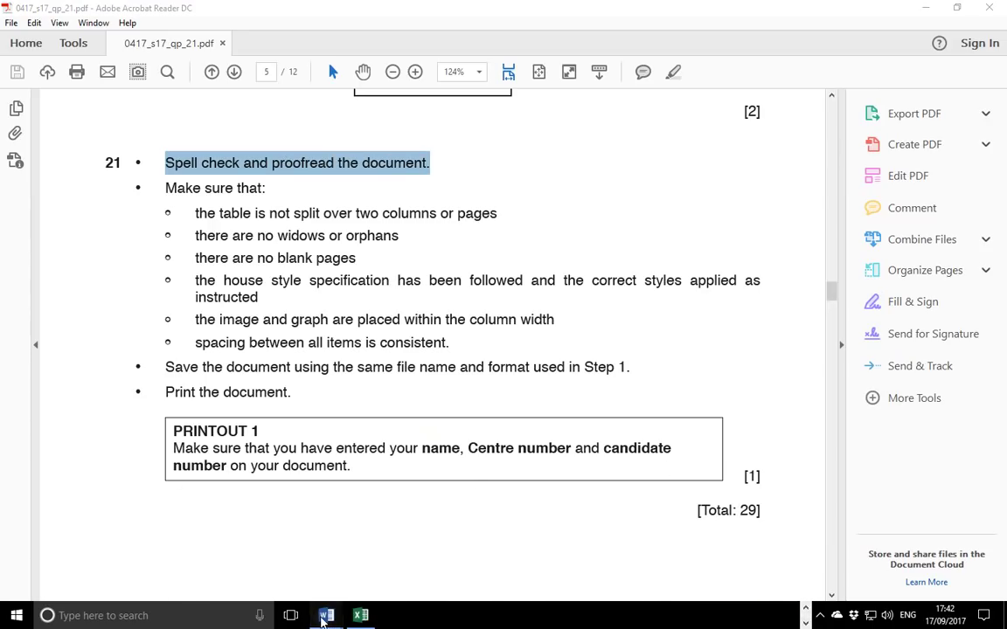
pyautogui.moveTo(326, 615)
pyautogui.click(407, 539)
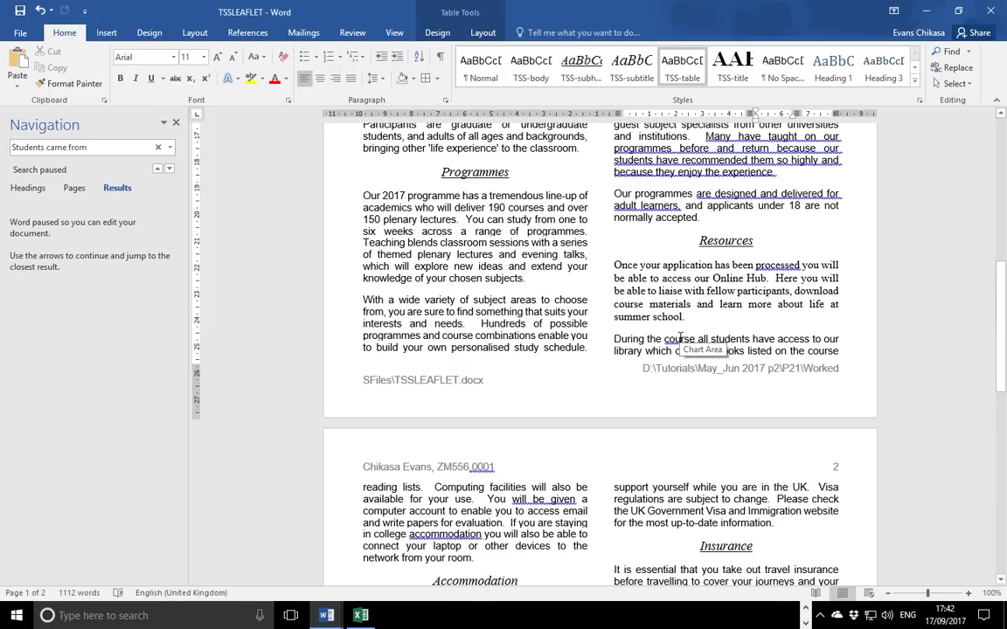
pyautogui.press('F7')
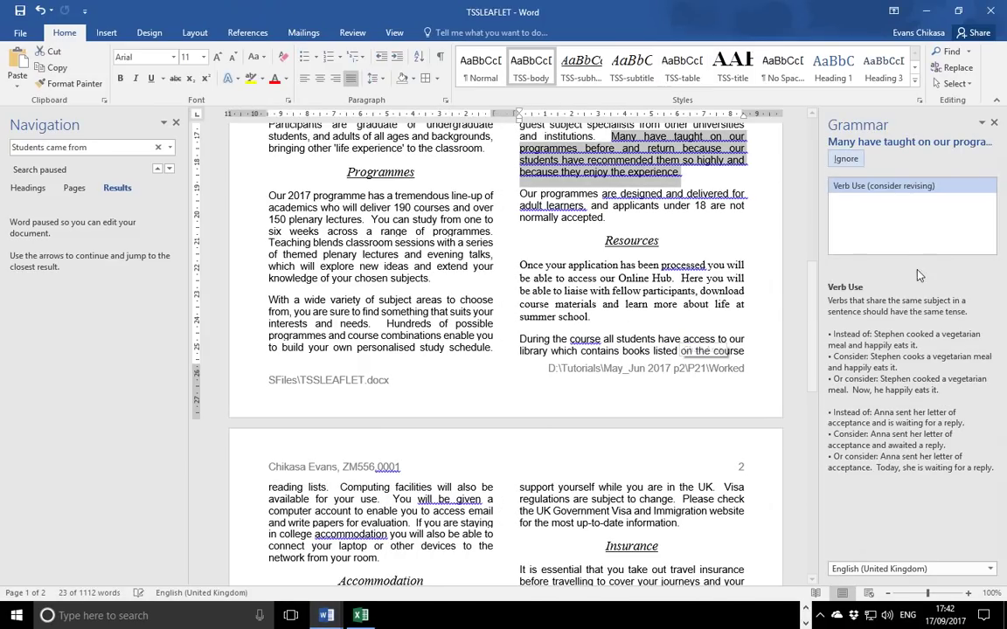
# Ignore the grammar suggestions from "Many have taught on our programmes" through "accommodation" at the end of the Resources section
pyautogui.click(845, 159)
pyautogui.click(845, 159)
pyautogui.click(856, 163)
pyautogui.click(855, 163)
pyautogui.click(856, 164)
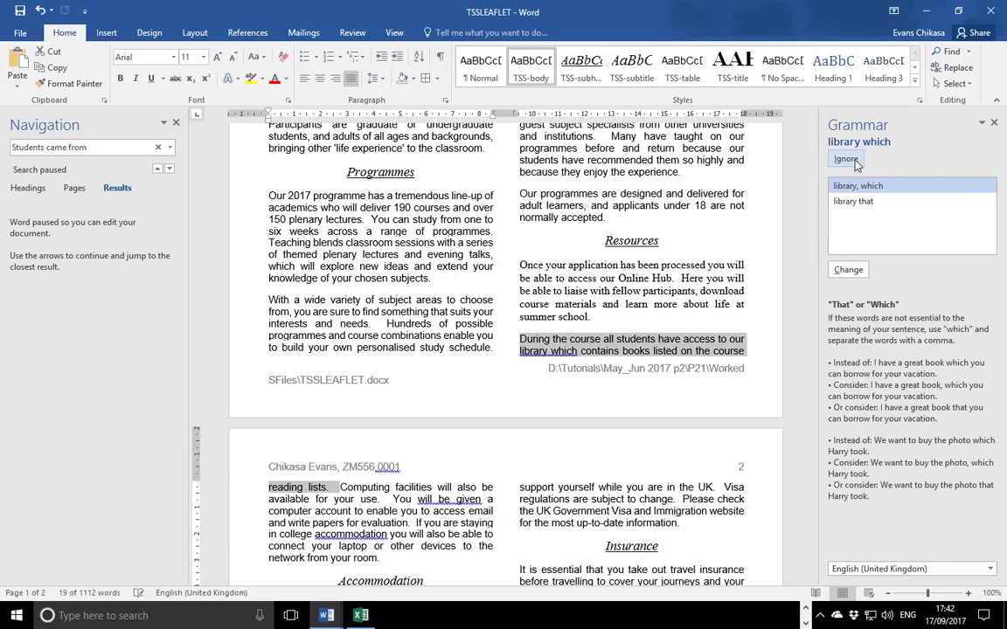
pyautogui.click(845, 159)
pyautogui.click(845, 159)
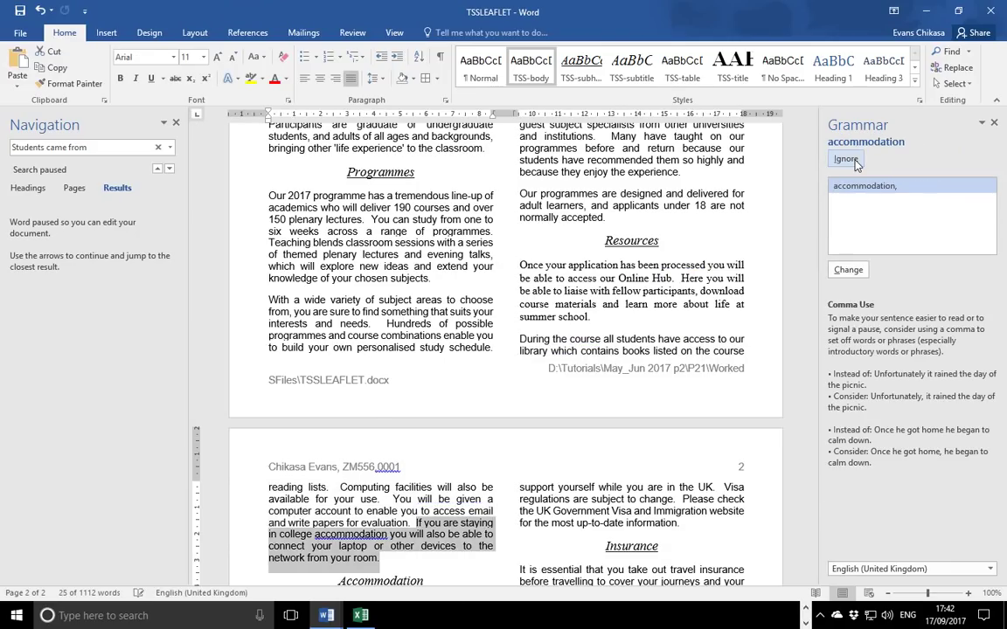
pyautogui.click(852, 161)
pyautogui.click(852, 161)
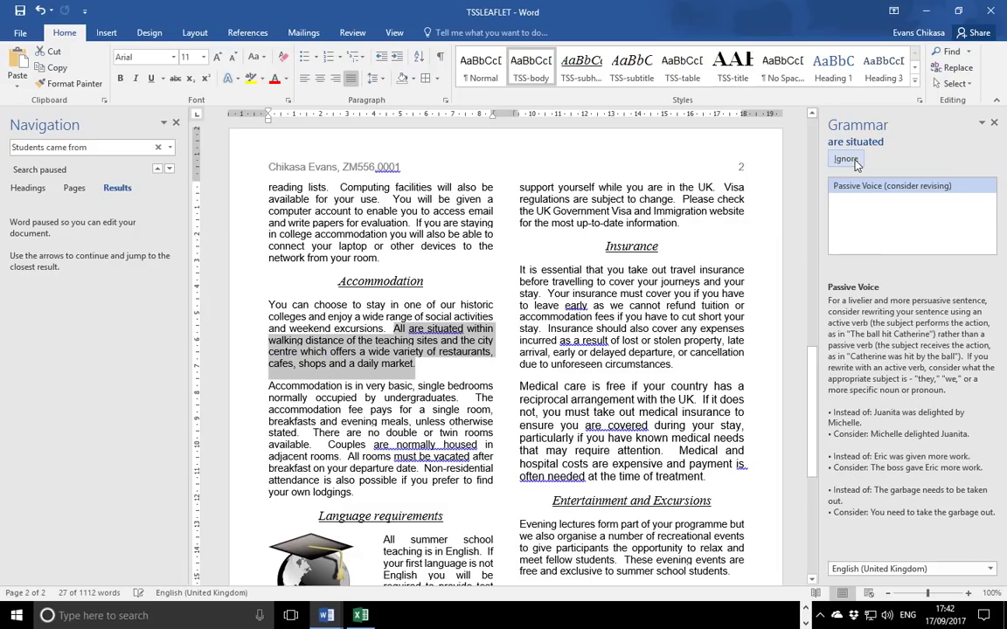
# Ignore the grammar suggestions from "are situated" in the Accommodation section through "excursions which complement" in Entertainment and Excursions
pyautogui.click(845, 159)
pyautogui.click(845, 159)
pyautogui.click(845, 159)
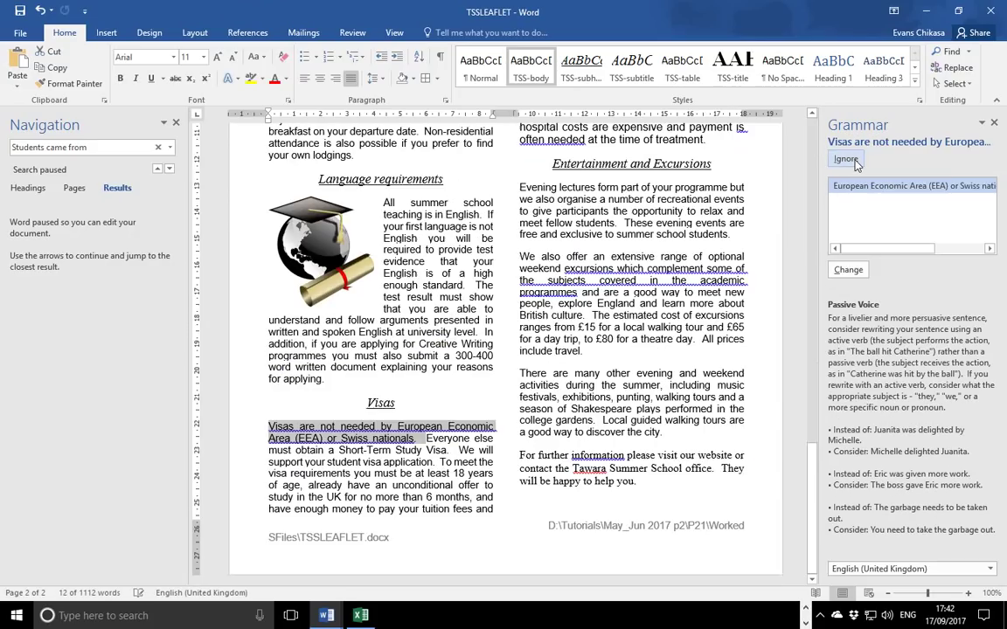
pyautogui.click(852, 160)
pyautogui.click(852, 161)
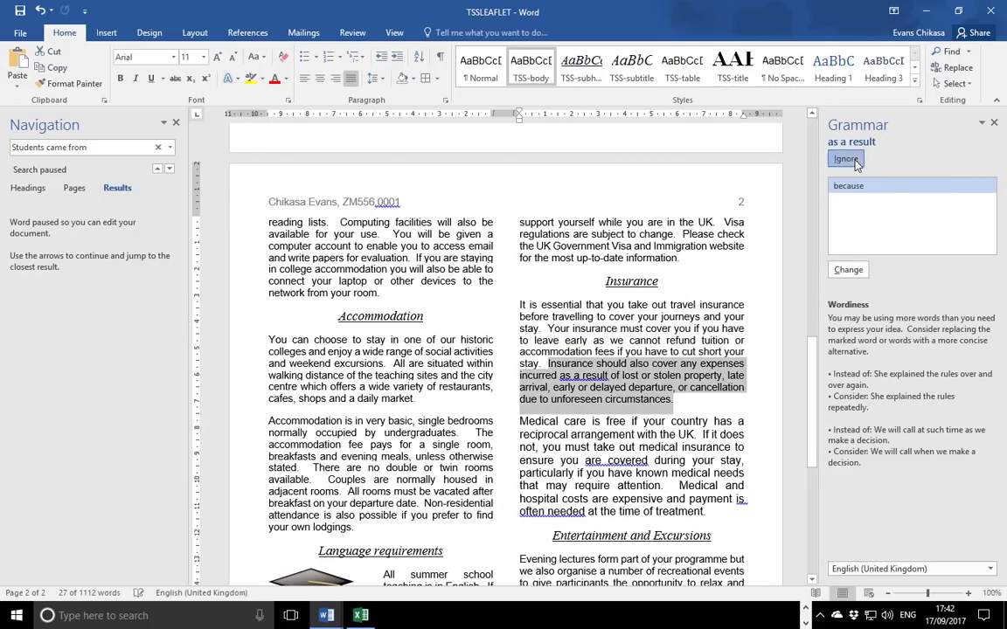
pyautogui.click(852, 161)
pyautogui.click(852, 160)
pyautogui.click(845, 159)
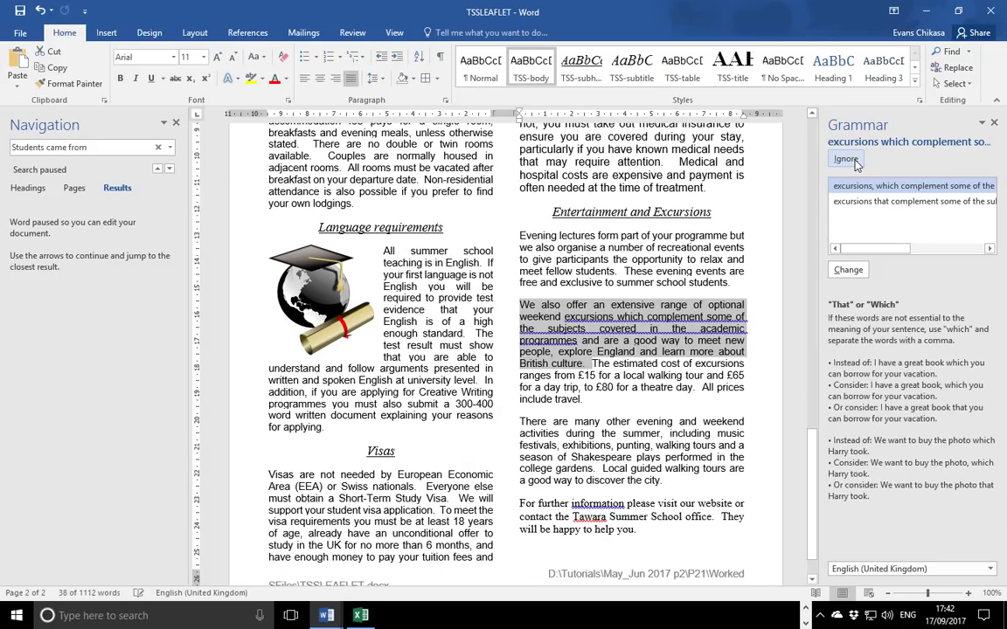
pyautogui.click(845, 159)
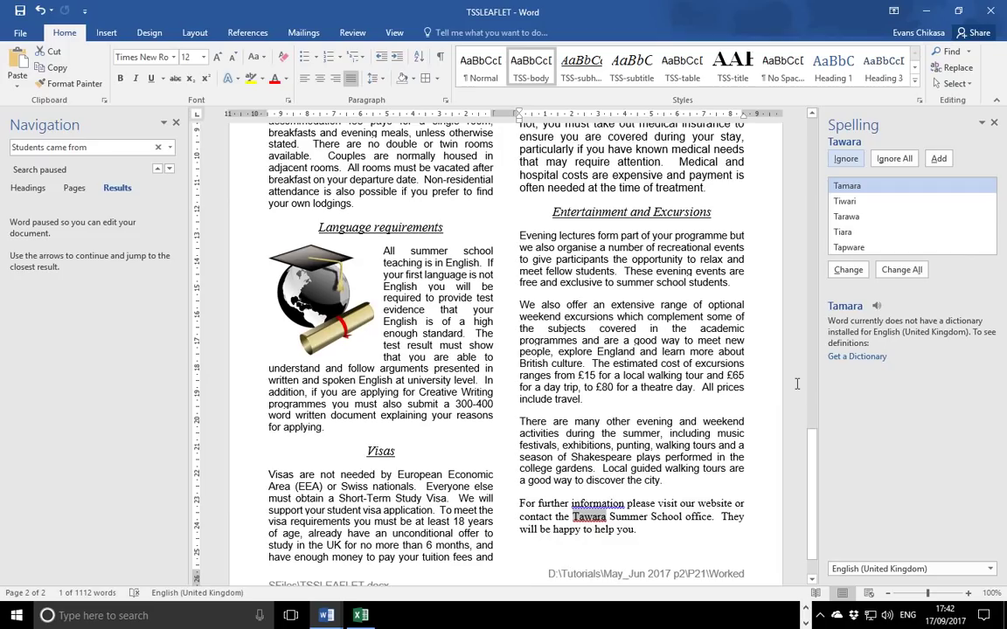
# Ignore all spelling flags for "Tawara" and ignore the comma suggestion after "information" in the closing paragraph
pyautogui.click(893, 158)
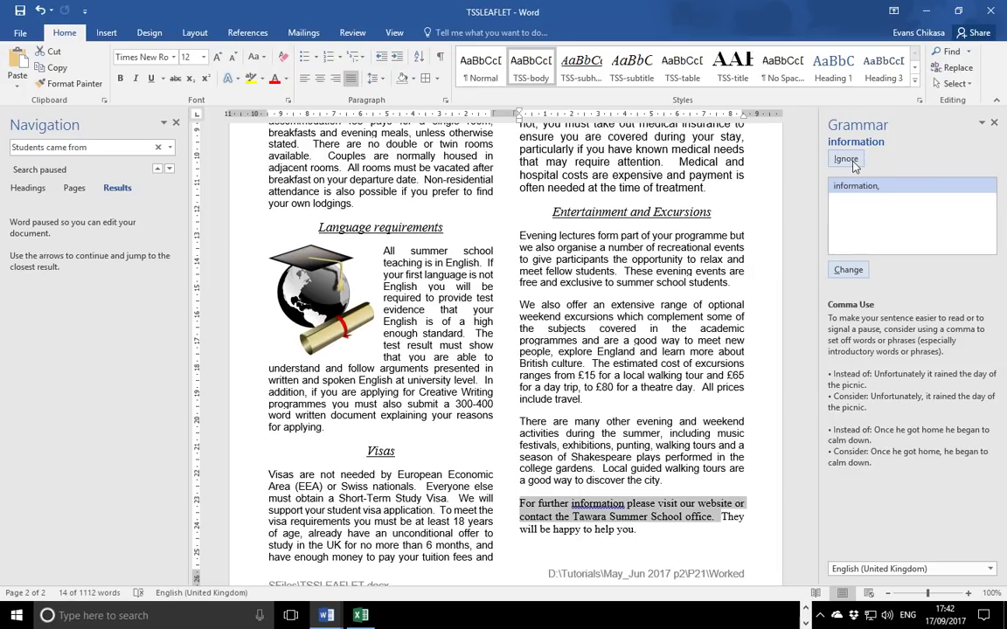
pyautogui.click(846, 159)
pyautogui.click(846, 159)
pyautogui.click(846, 160)
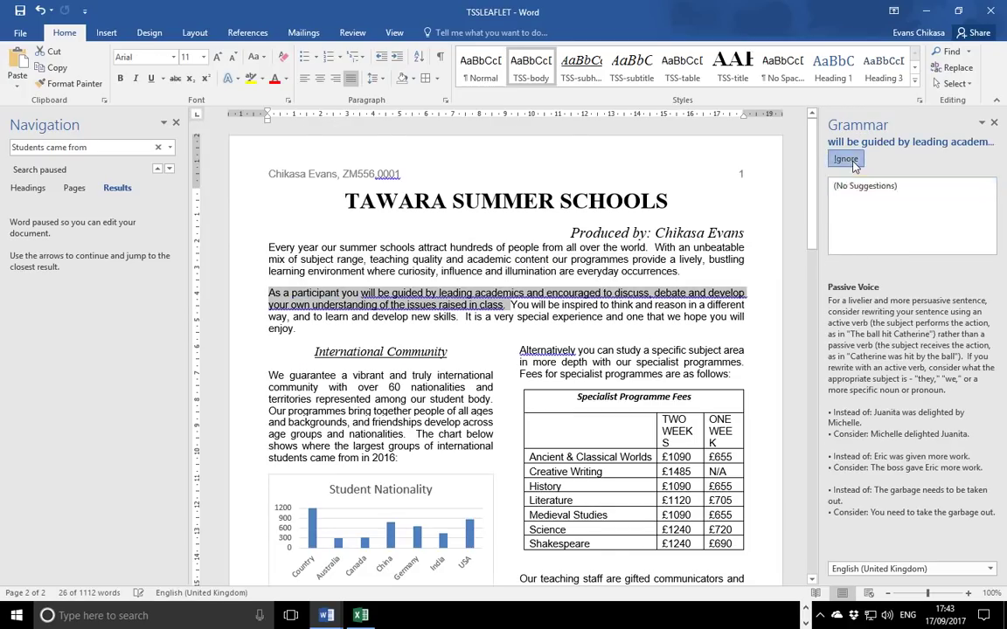
# Ignore the remaining grammar suggestions on page 1 and accept the missing space after the comma before the candidate number in the header
pyautogui.click(846, 160)
pyautogui.click(846, 160)
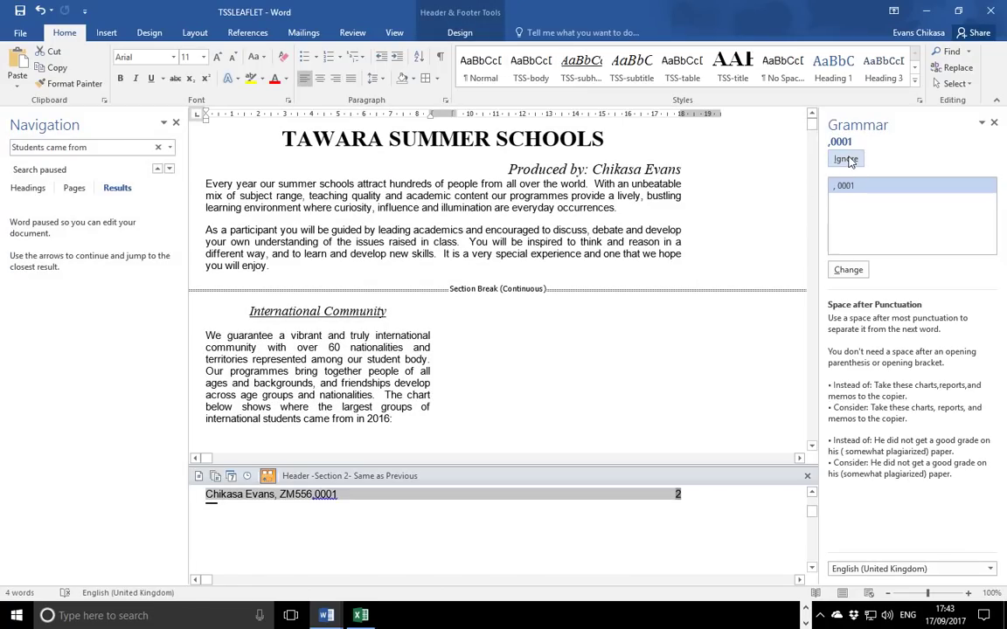
pyautogui.click(848, 269)
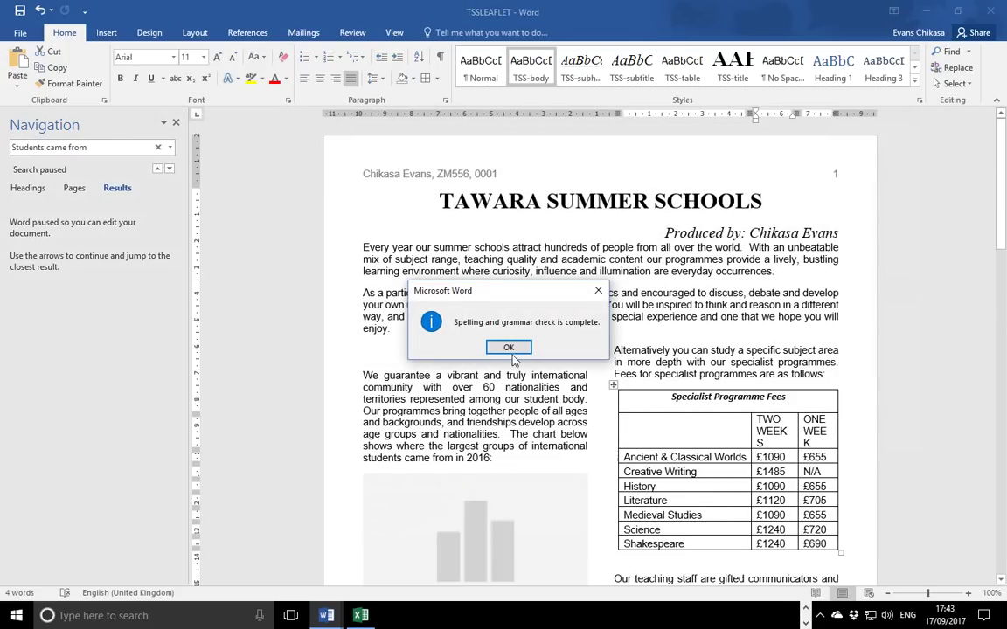
pyautogui.click(512, 349)
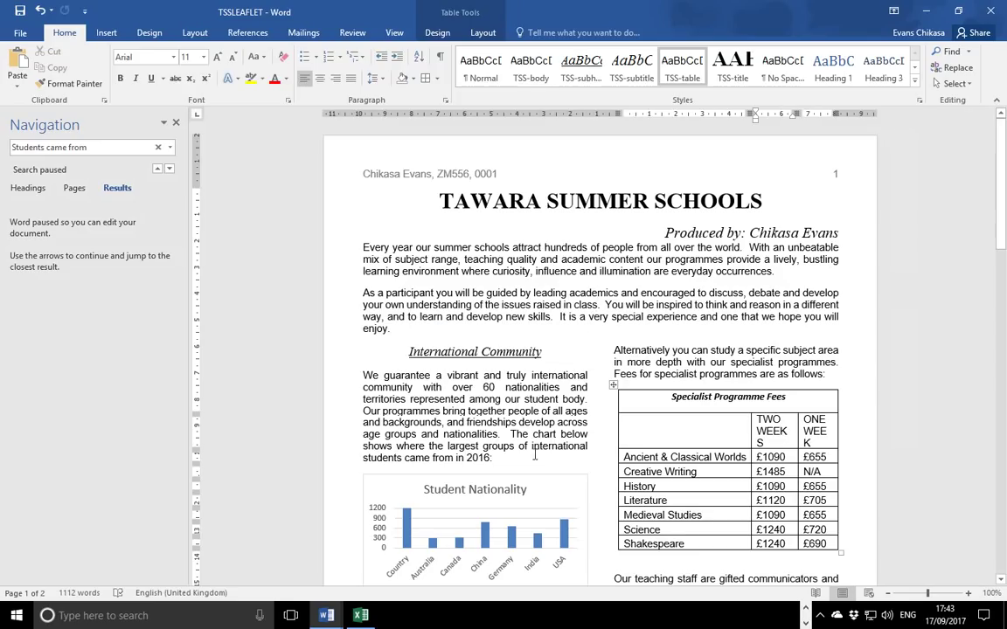
# Switch to the exam paper in Acrobat Reader and read the save and print instructions and the start of Task 3 – Database
pyautogui.click(432, 615)
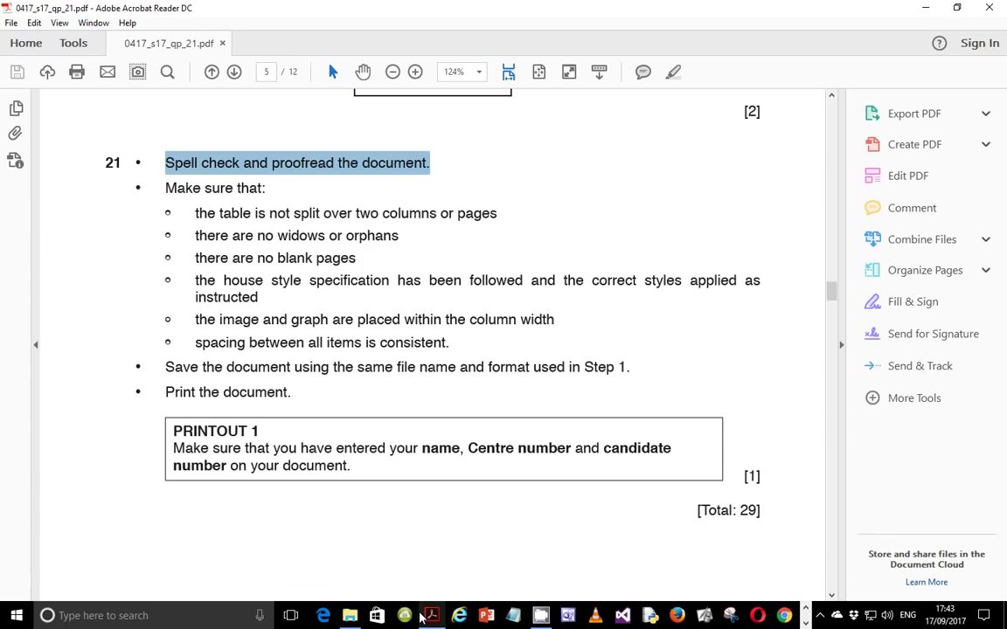
pyautogui.scroll(-5, 369, 394)
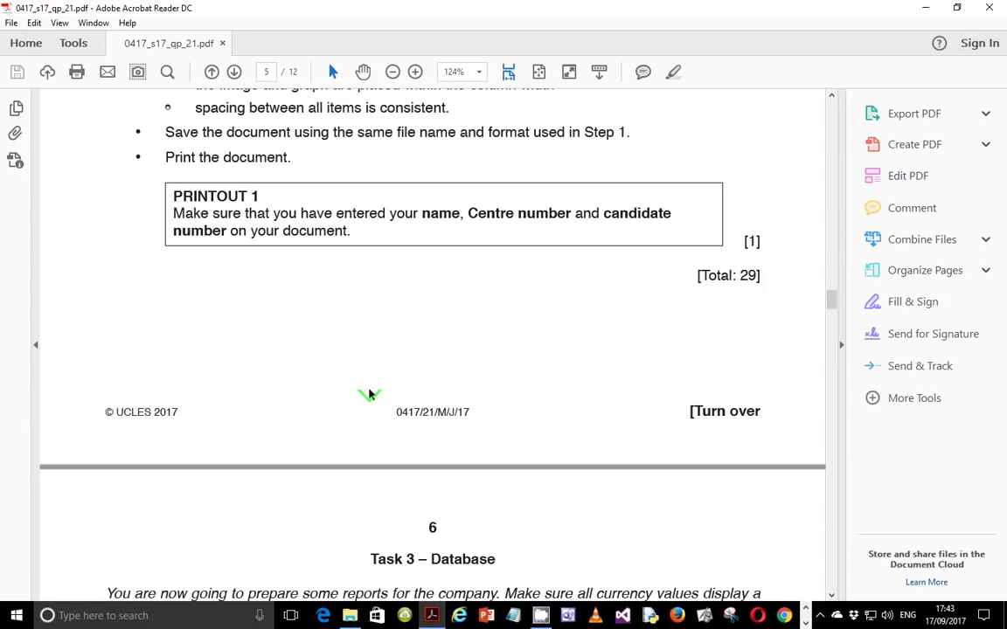
pyautogui.scroll(-3, 369, 394)
pyautogui.scroll(4, 369, 394)
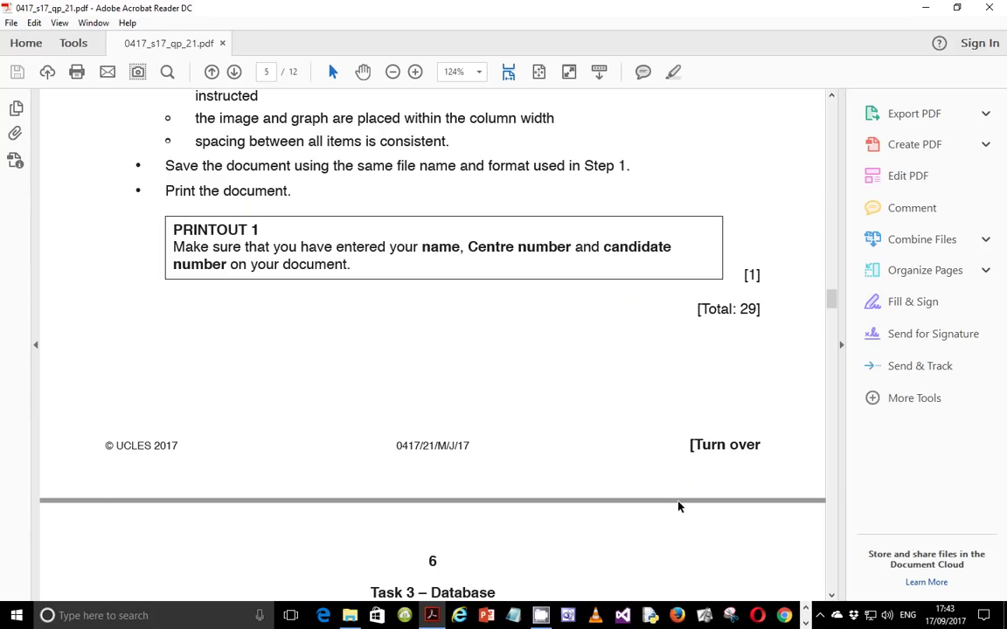
pyautogui.scroll(-3, 678, 507)
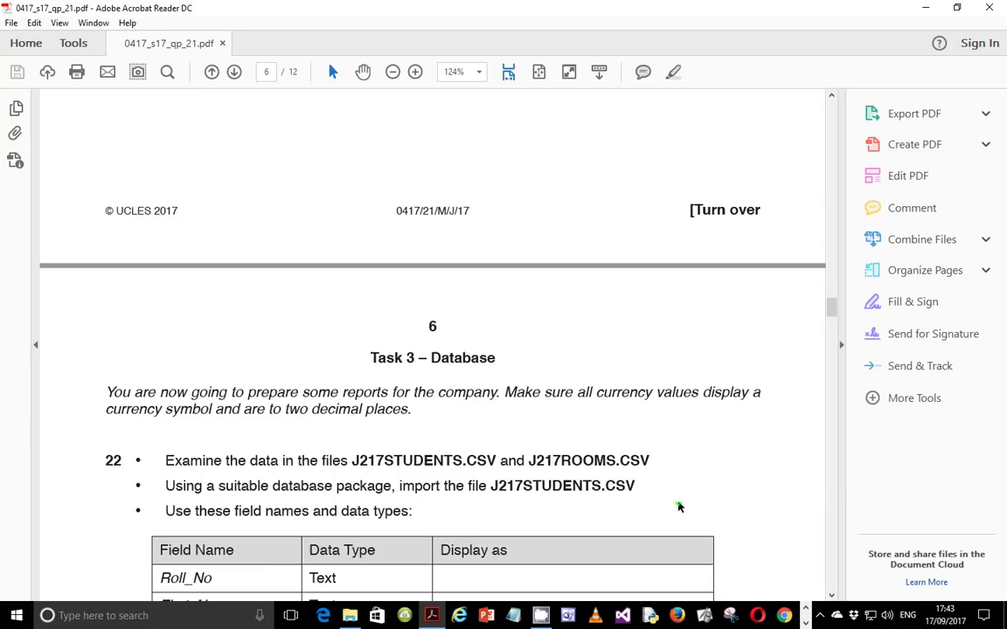